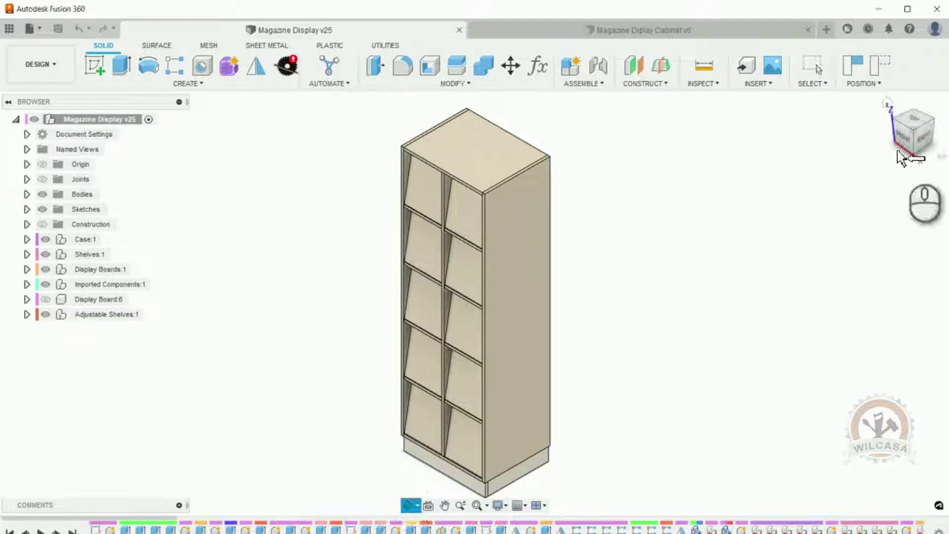
# Switch to the Magazine Diplay Cabinet v6 design and view the cabinet from the front.
pyautogui.click(913, 146)
pyautogui.click(647, 31)
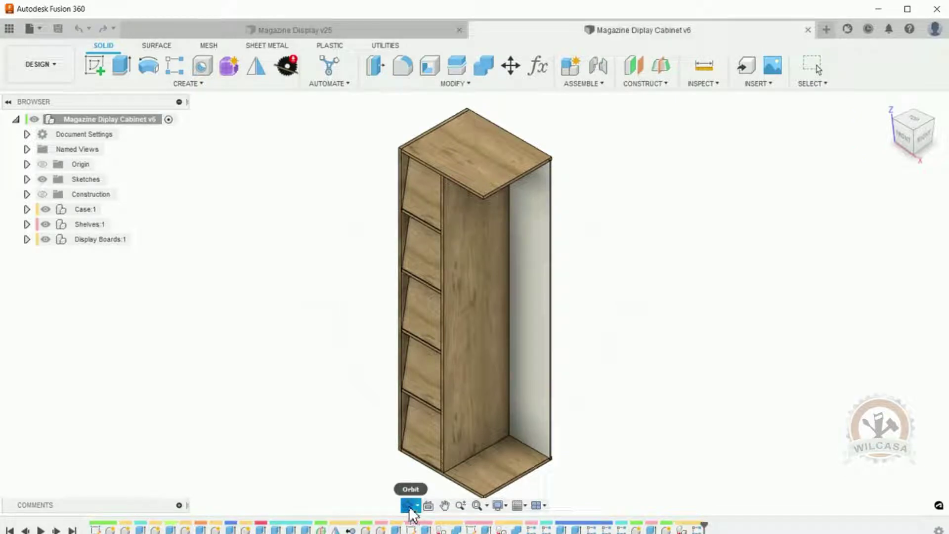
pyautogui.click(408, 502)
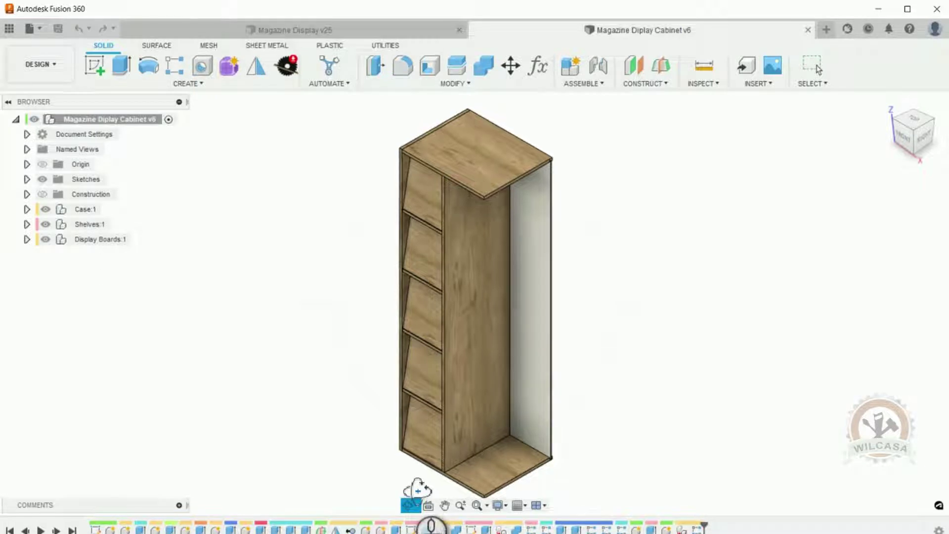
pyautogui.scroll(-1, 436, 327)
pyautogui.moveTo(436, 327); pyautogui.dragTo(426, 320)
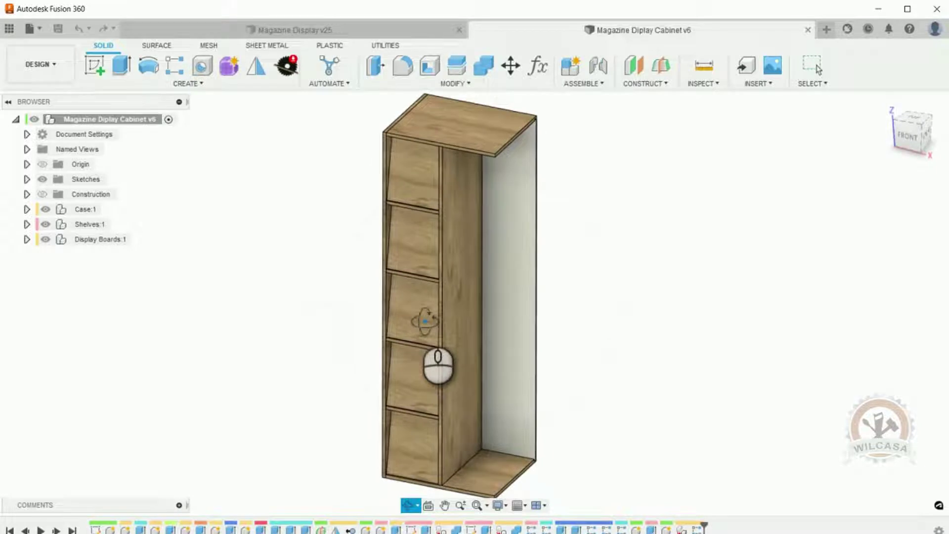
# Hide the Display Boards component and examine the cabinet's shelf compartments and side panels.
pyautogui.click(46, 239)
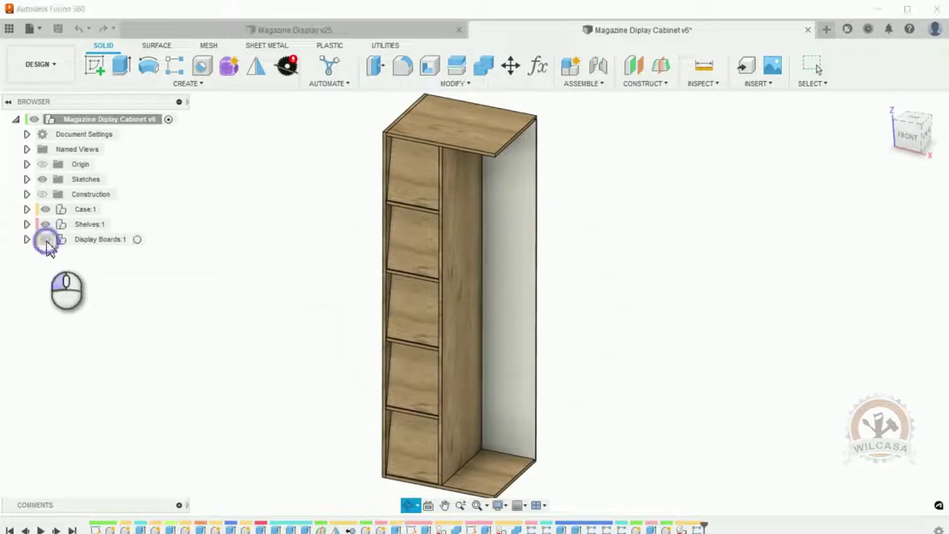
pyautogui.moveTo(361, 406); pyautogui.dragTo(469, 339)
pyautogui.moveTo(474, 240); pyautogui.dragTo(483, 195)
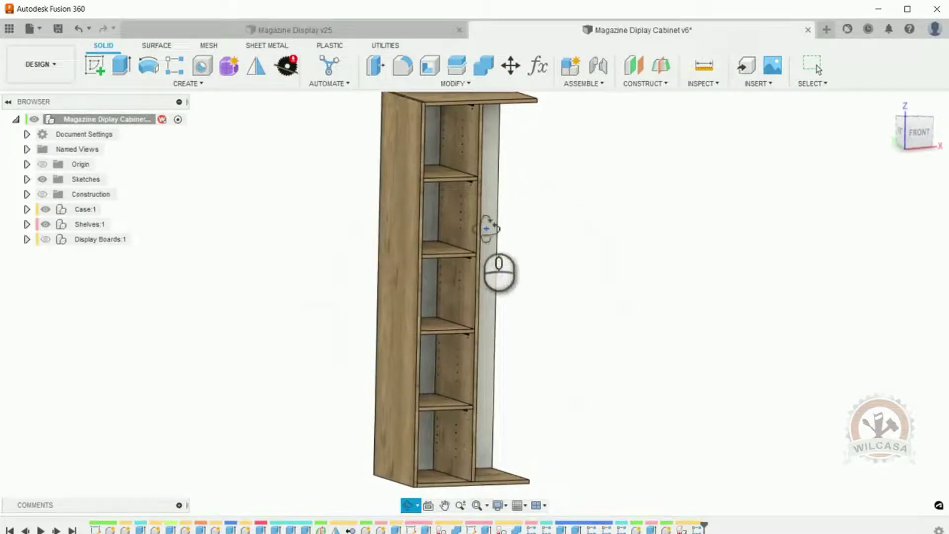
pyautogui.moveTo(491, 327); pyautogui.dragTo(465, 384)
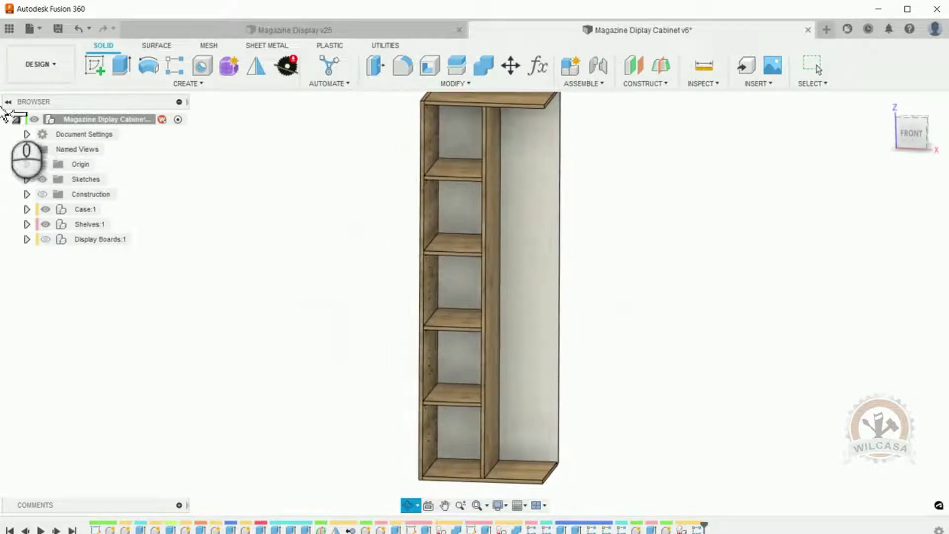
# Hide the Case component and show the Left panel Sketch beside the shelves.
pyautogui.click(44, 212)
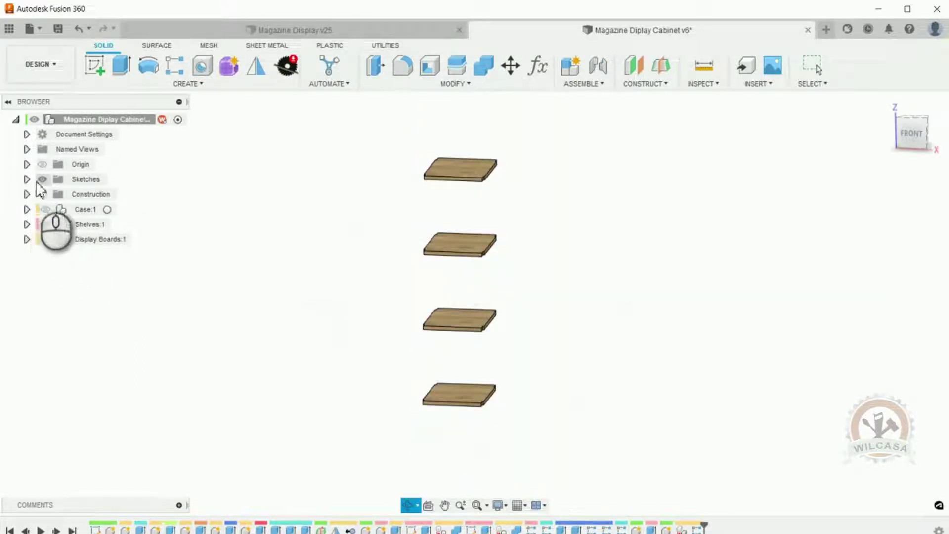
pyautogui.click(26, 179)
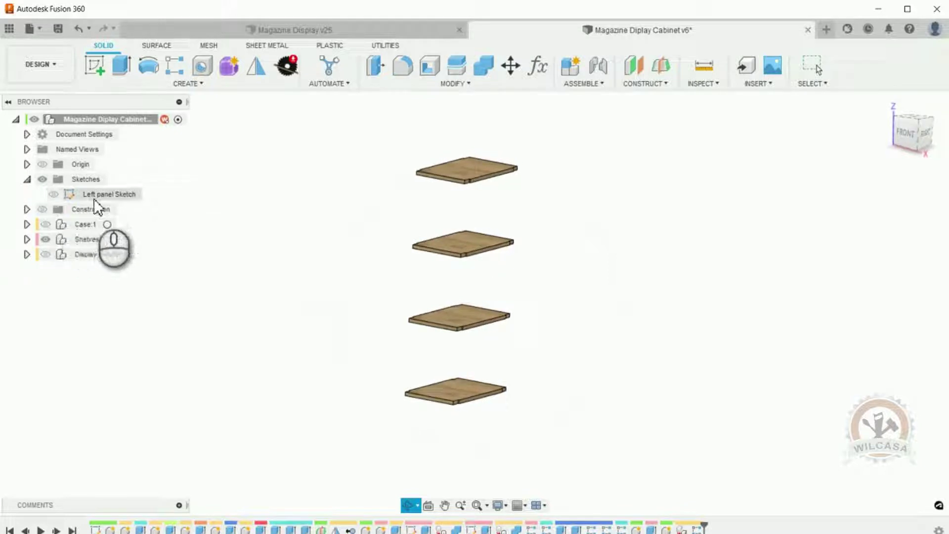
pyautogui.click(55, 196)
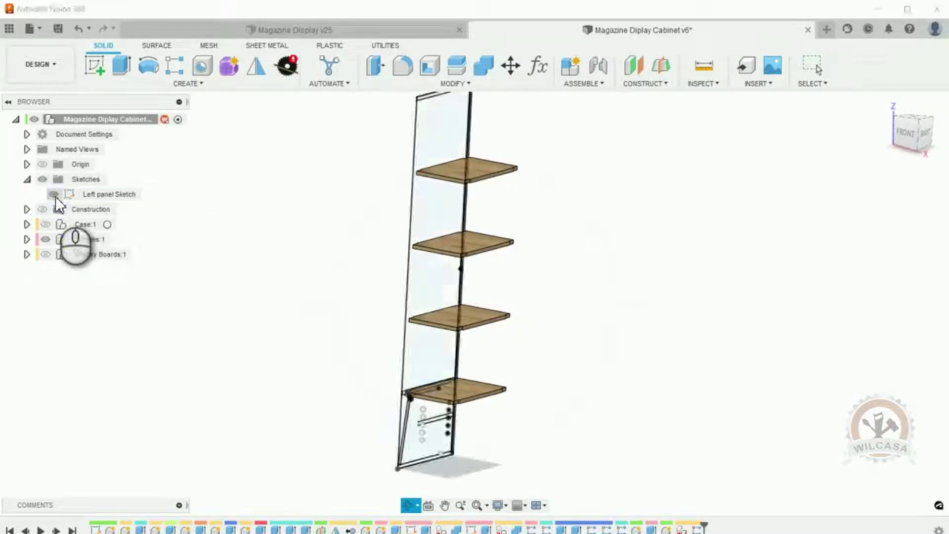
pyautogui.scroll(3, 435, 436)
pyautogui.scroll(3, 434, 431)
pyautogui.scroll(3, 501, 439)
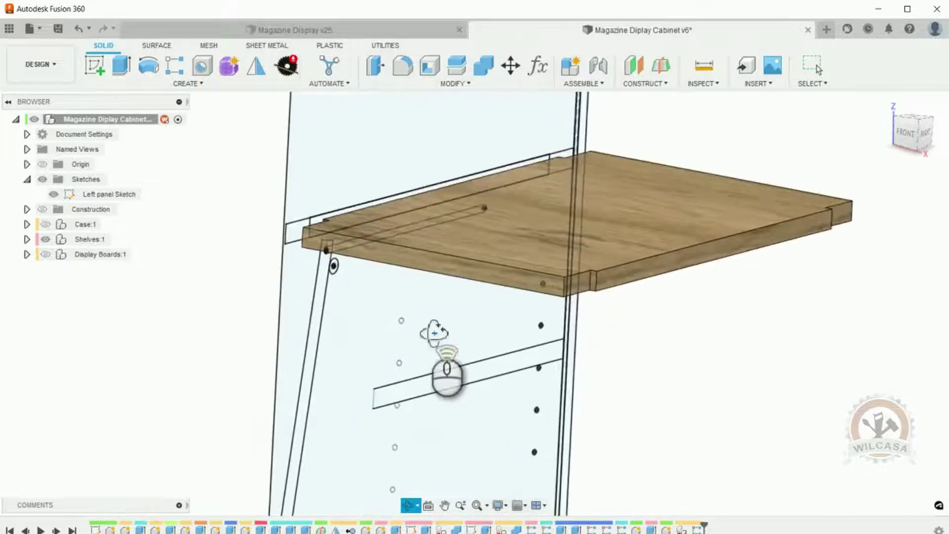
pyautogui.scroll(-3, 435, 333)
pyautogui.scroll(8, 485, 389)
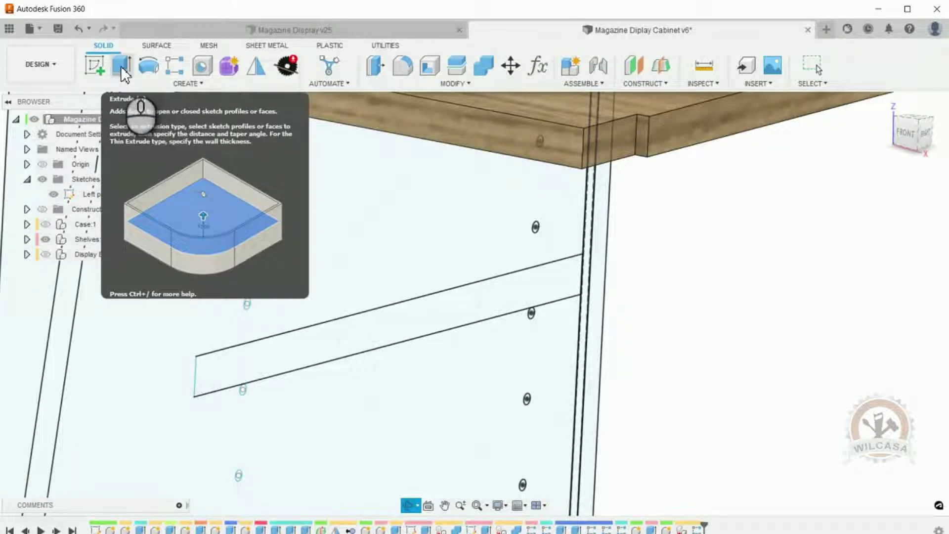
pyautogui.click(120, 67)
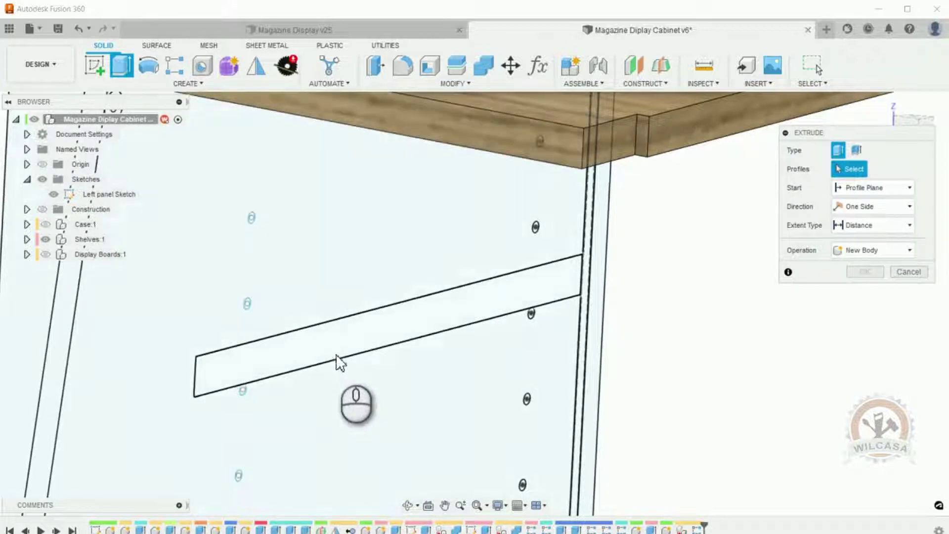
pyautogui.click(335, 342)
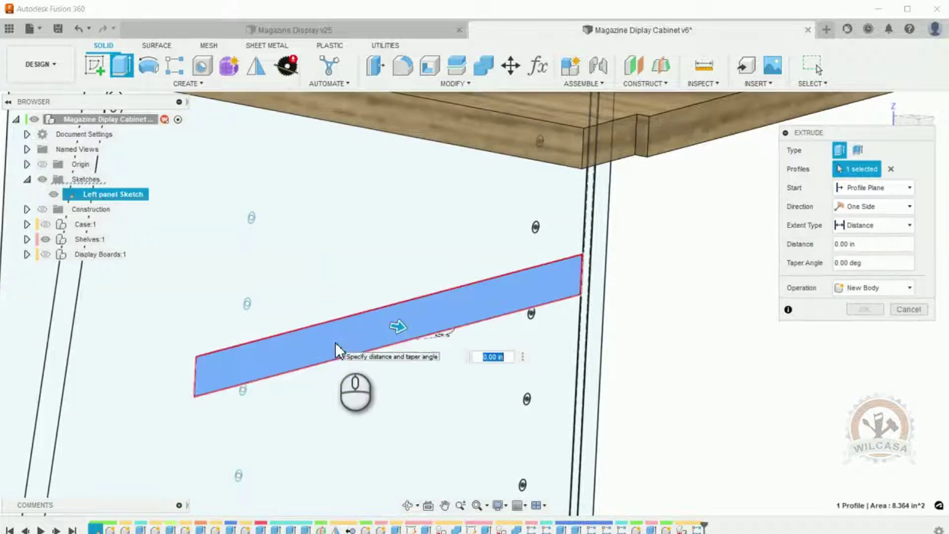
pyautogui.keyDown('shift'); pyautogui.moveTo(432, 351); pyautogui.dragTo(914, 205, button='middle'); pyautogui.keyUp('shift')
pyautogui.scroll(5, 647, 289)
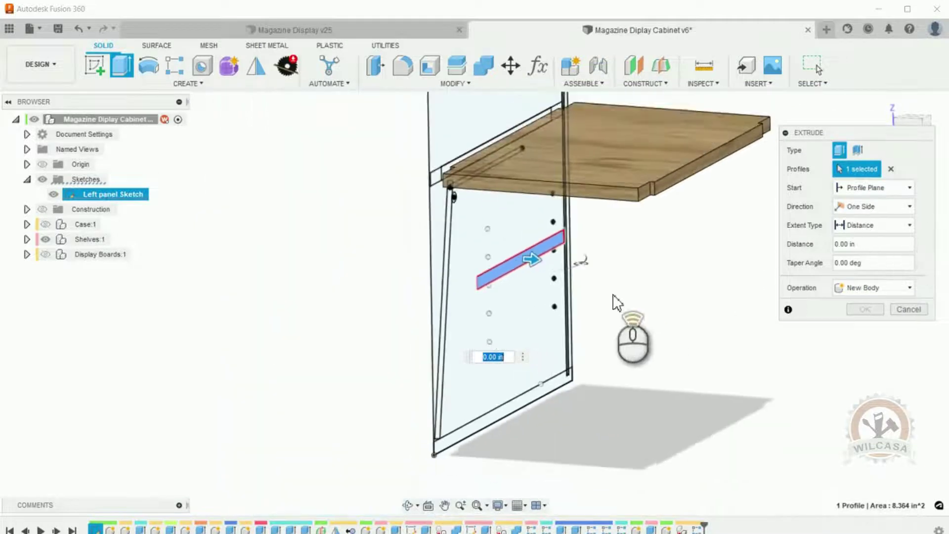
pyautogui.moveTo(660, 287); pyautogui.dragTo(629, 293, button='middle')
pyautogui.scroll(-1, 690, 286)
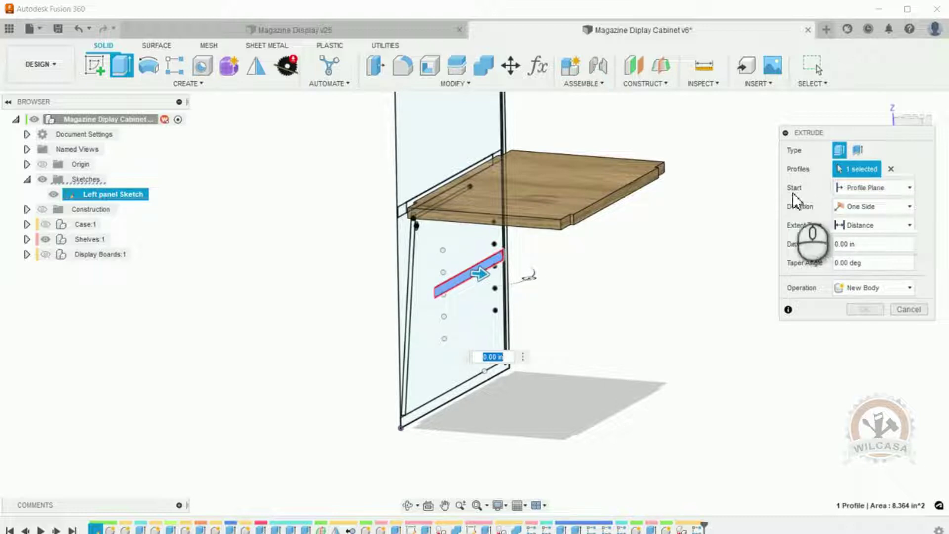
pyautogui.click(908, 189)
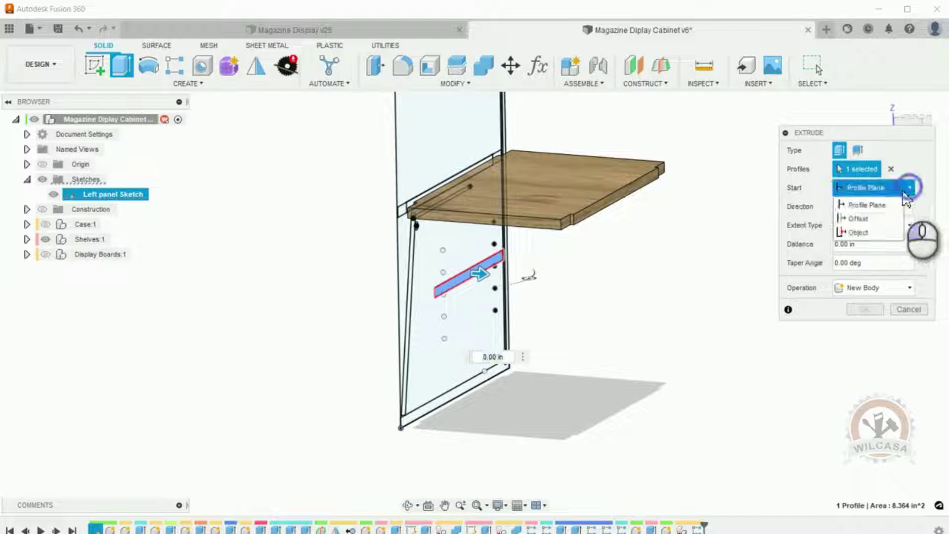
pyautogui.click(872, 222)
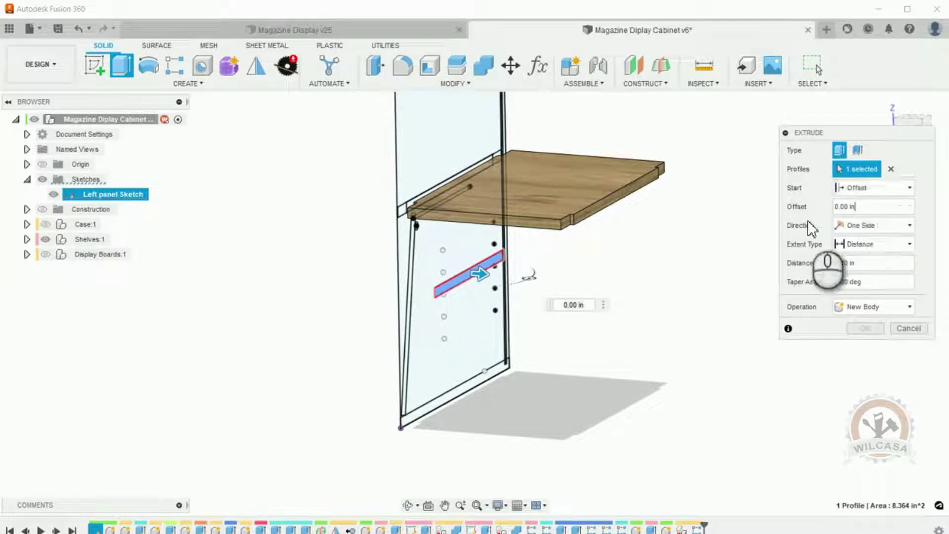
pyautogui.click(861, 207)
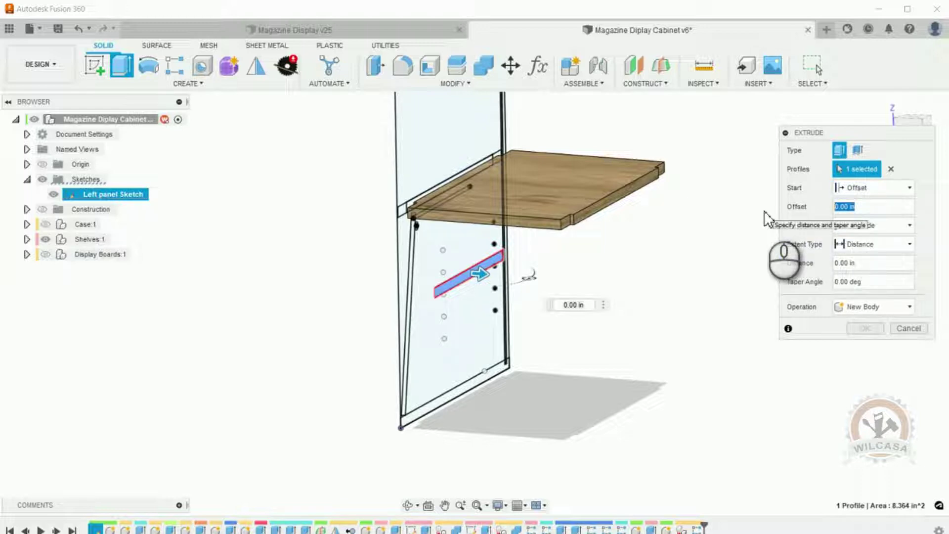
pyautogui.write('cabin')
pyautogui.press('Return')
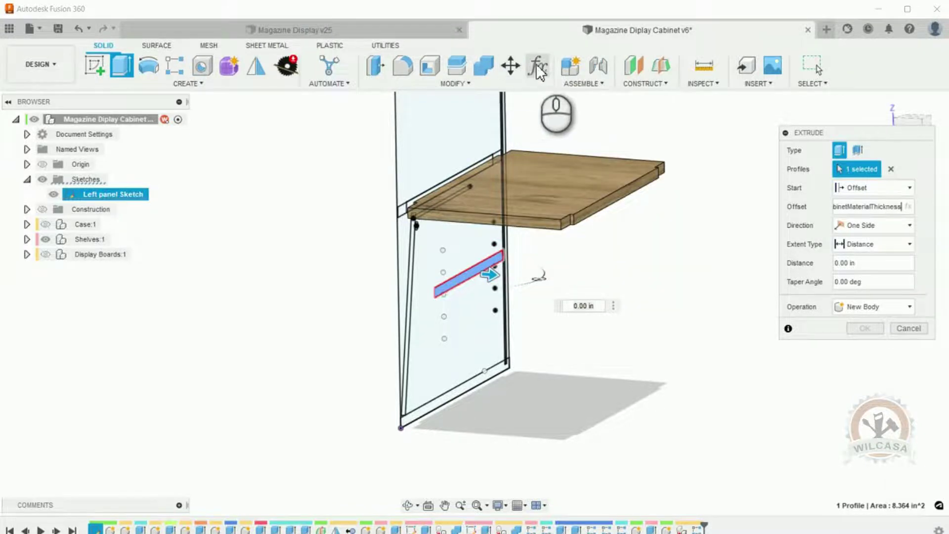
# Review the user parameters defined for the cabinet, such as the material thicknesses and Reveal.
pyautogui.click(541, 66)
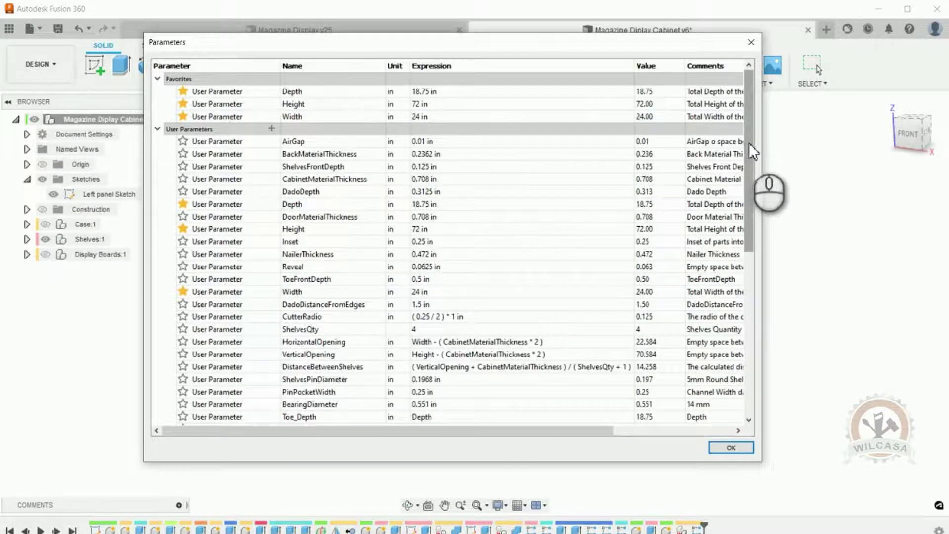
pyautogui.moveTo(749, 144)
pyautogui.mouseDown()
pyautogui.moveTo(743, 307)
pyautogui.moveTo(737, 188)
pyautogui.moveTo(748, 138)
pyautogui.mouseUp()
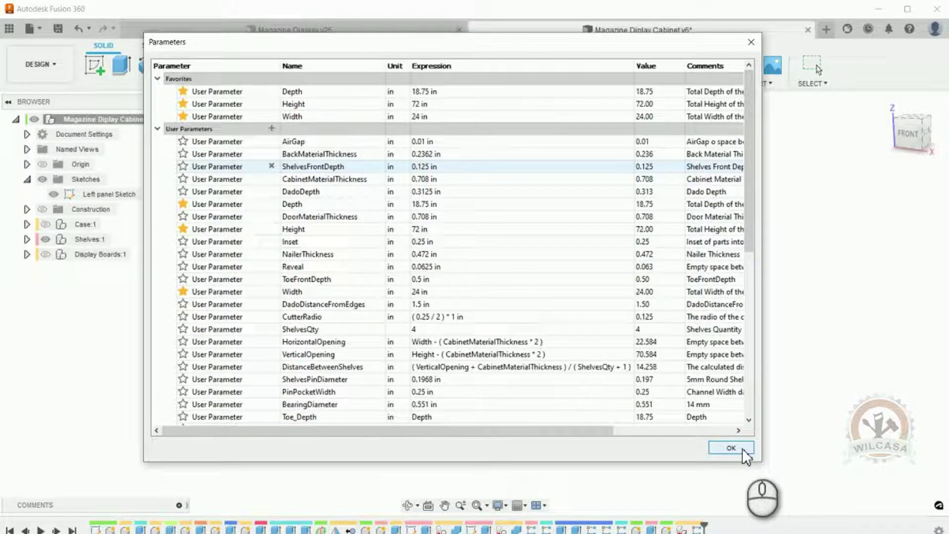
pyautogui.click(751, 41)
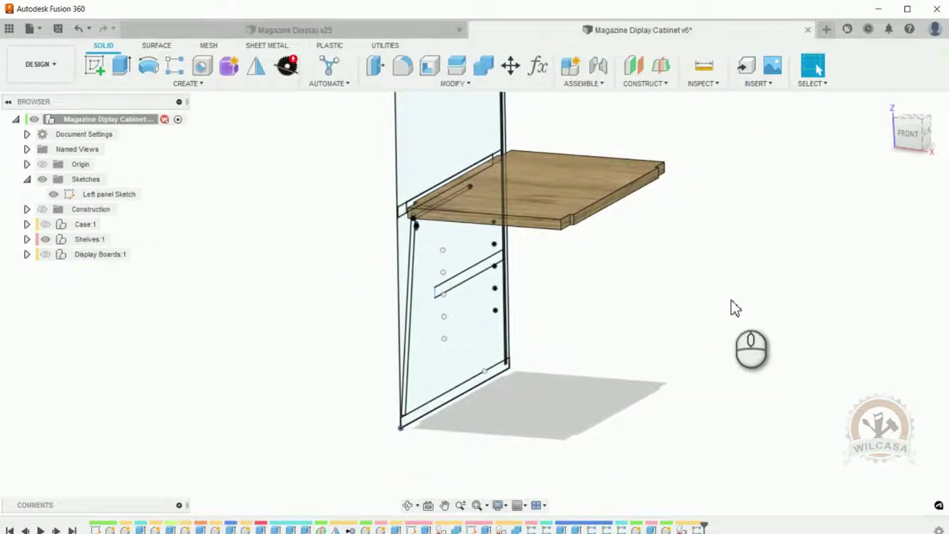
pyautogui.keyDown('shift'); pyautogui.moveTo(733, 307); pyautogui.dragTo(539, 66, button='middle'); pyautogui.keyUp('shift')
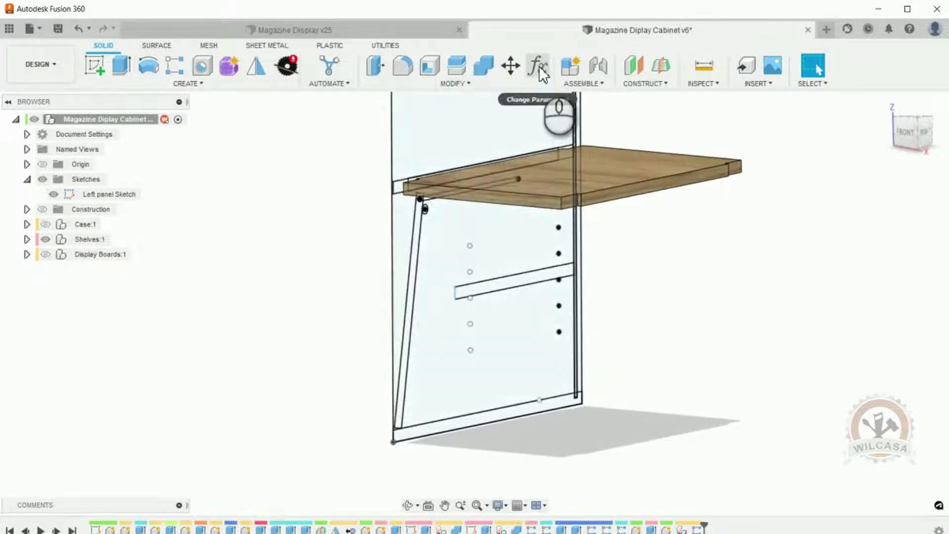
pyautogui.click(539, 66)
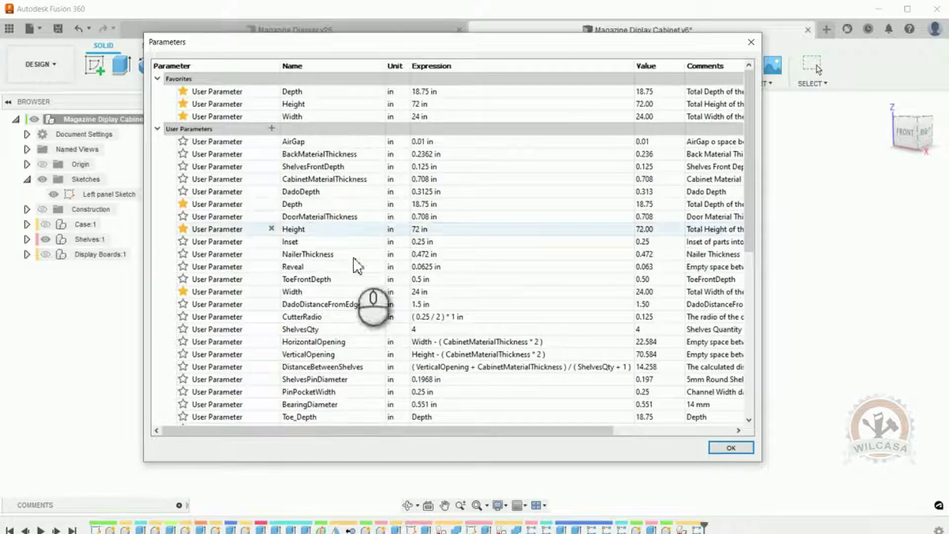
pyautogui.click(737, 448)
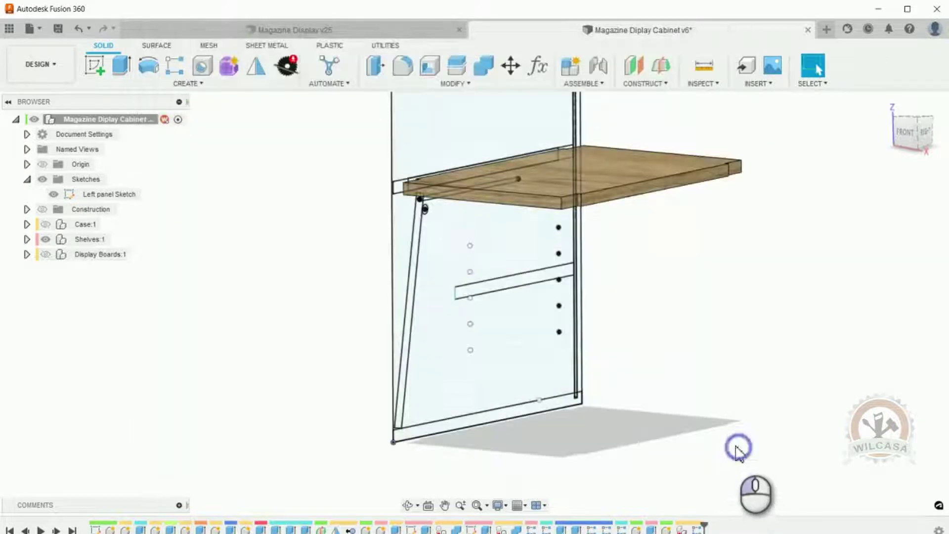
# Extrude the adjustable shelf profile in the Left panel Sketch from an offset start of CabinetMaterialThickness + Reveal.
pyautogui.keyDown('shift'); pyautogui.moveTo(504, 297); pyautogui.dragTo(383, 185, button='middle'); pyautogui.keyUp('shift')
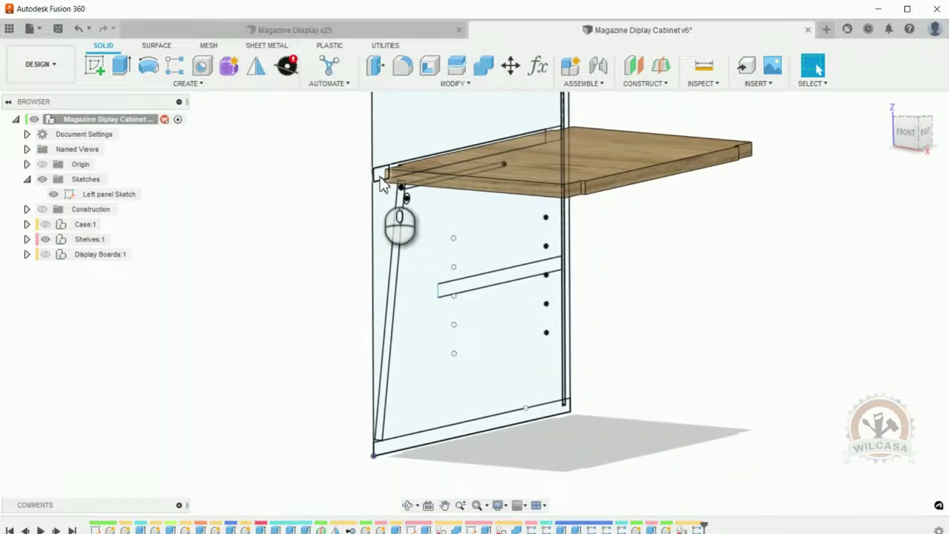
pyautogui.click(125, 64)
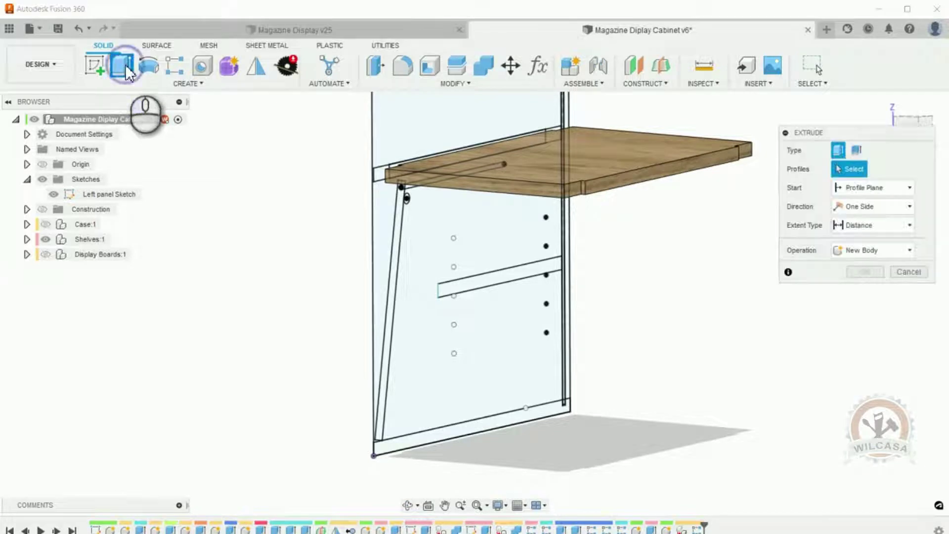
pyautogui.click(520, 275)
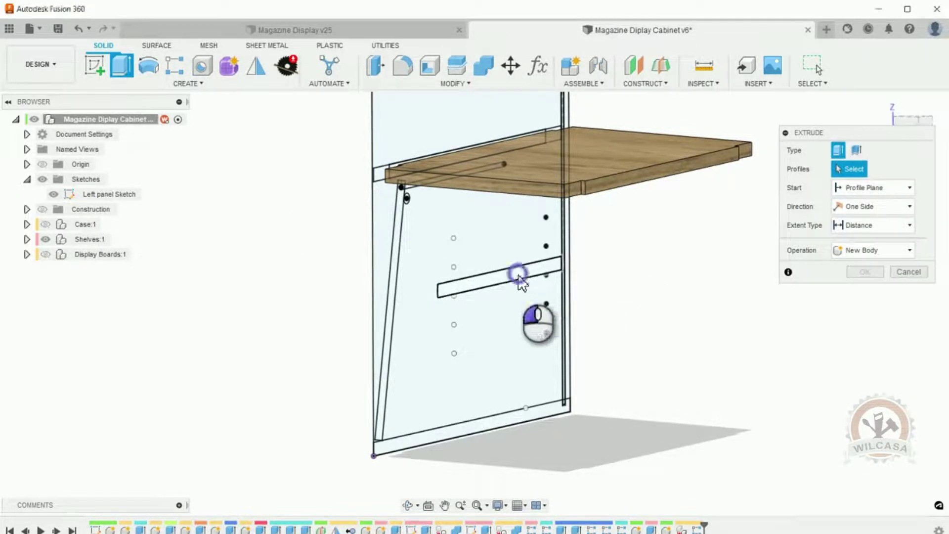
pyautogui.keyDown('shift'); pyautogui.moveTo(785, 324); pyautogui.dragTo(781, 309, button='middle'); pyautogui.keyUp('shift')
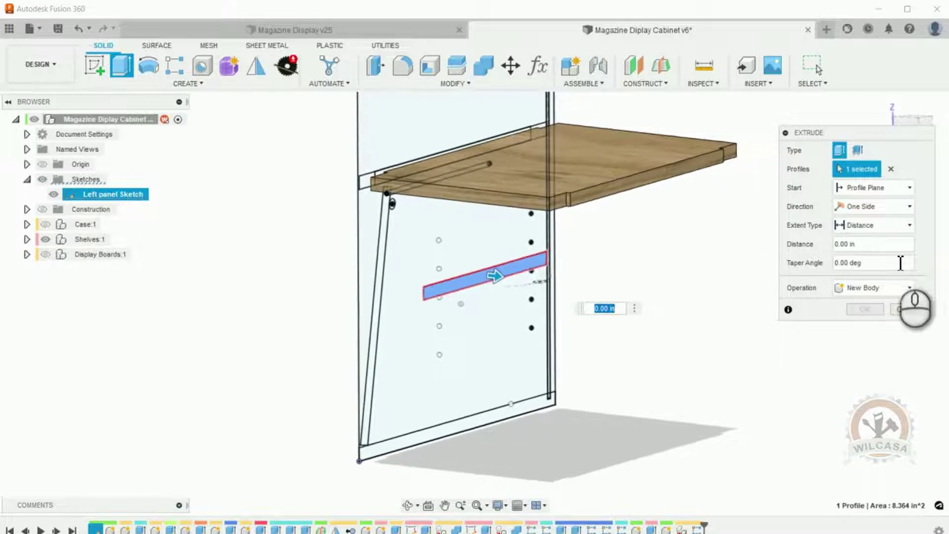
pyautogui.click(909, 190)
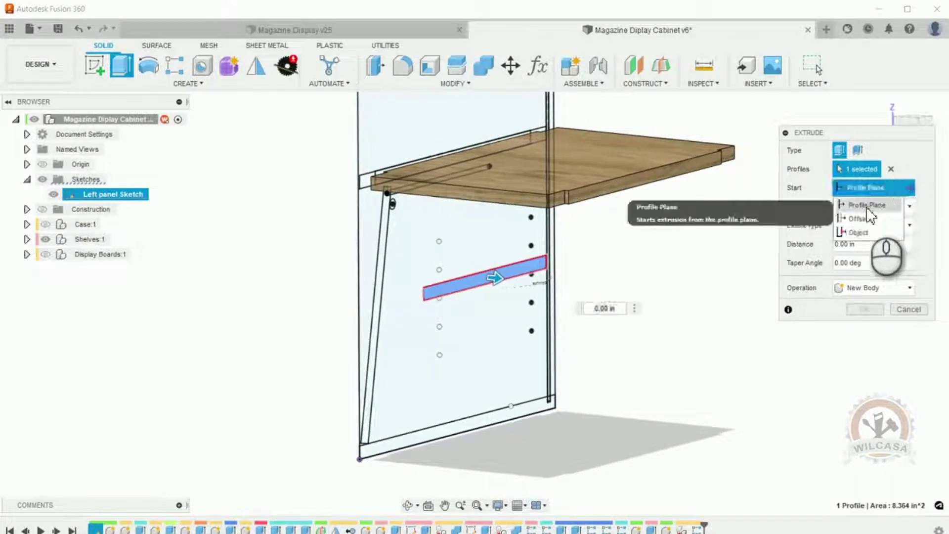
pyautogui.click(867, 216)
pyautogui.moveTo(863, 206); pyautogui.dragTo(811, 212)
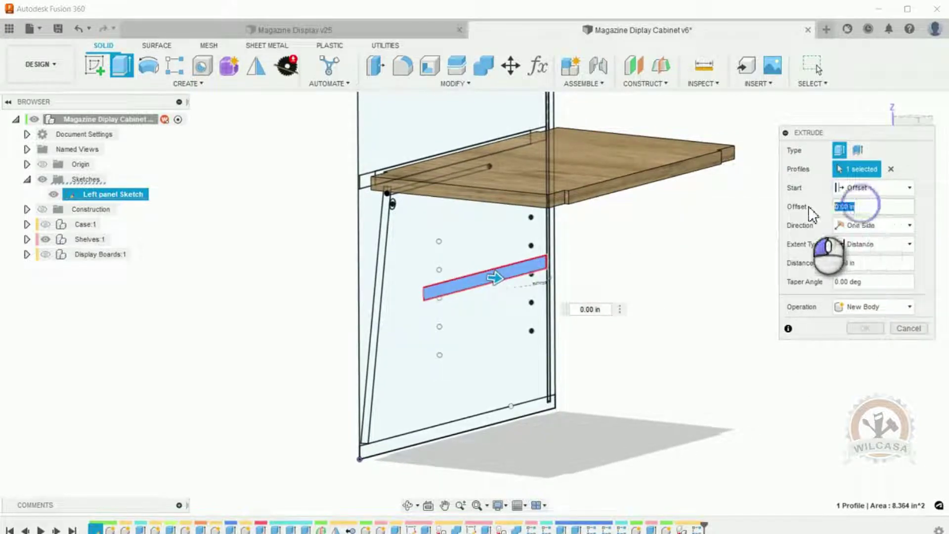
pyautogui.write('cabinet')
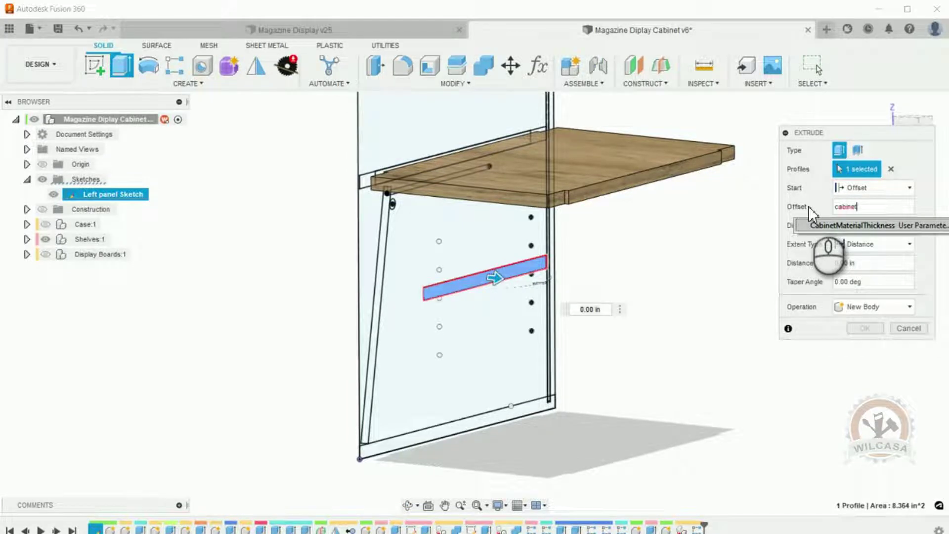
pyautogui.press('Return')
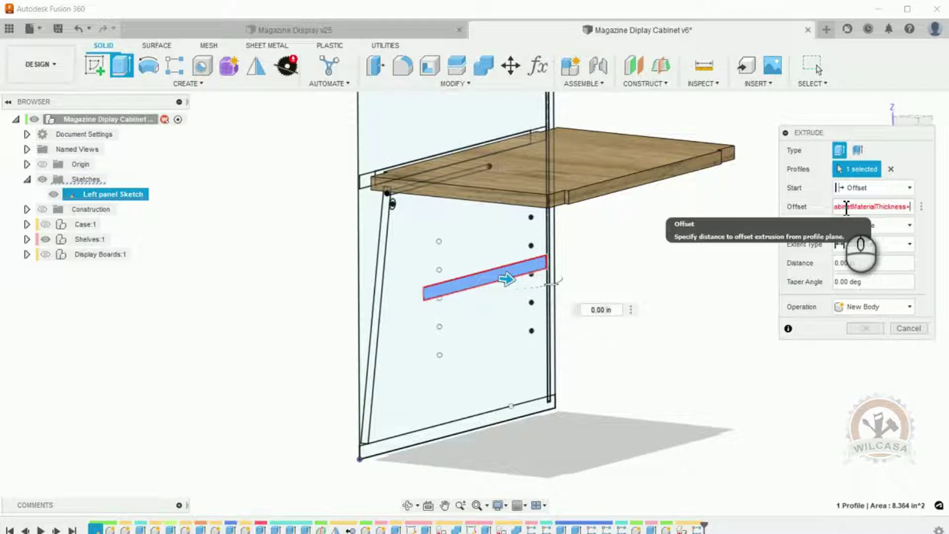
pyautogui.write('reve')
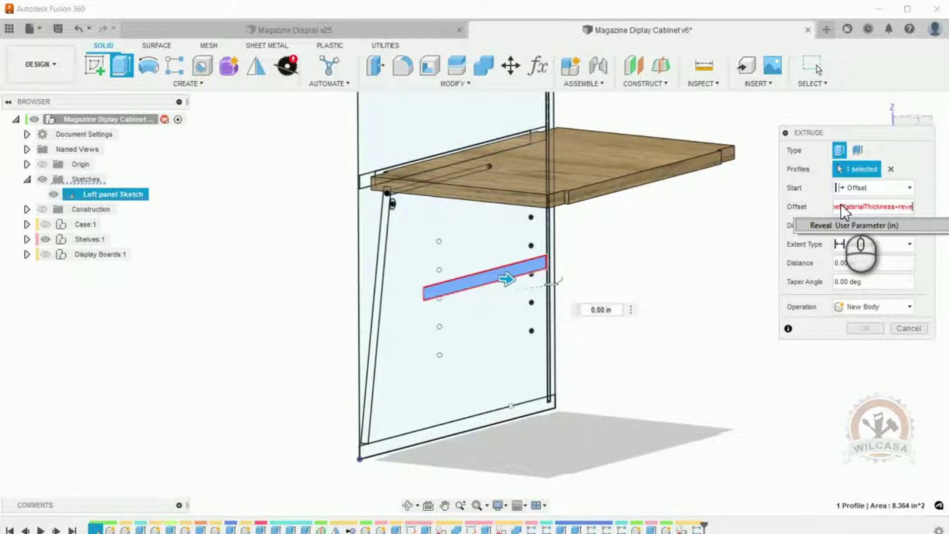
pyautogui.click(841, 225)
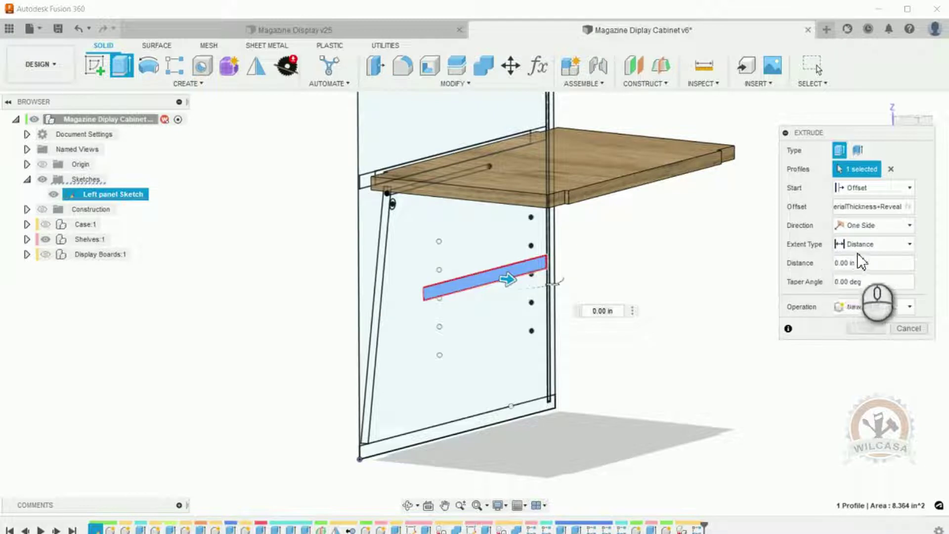
# Set the shelf's extrusion distance to (HorizontalOpening - CabinetMaterialThickness)/2.
pyautogui.moveTo(863, 264); pyautogui.dragTo(811, 271)
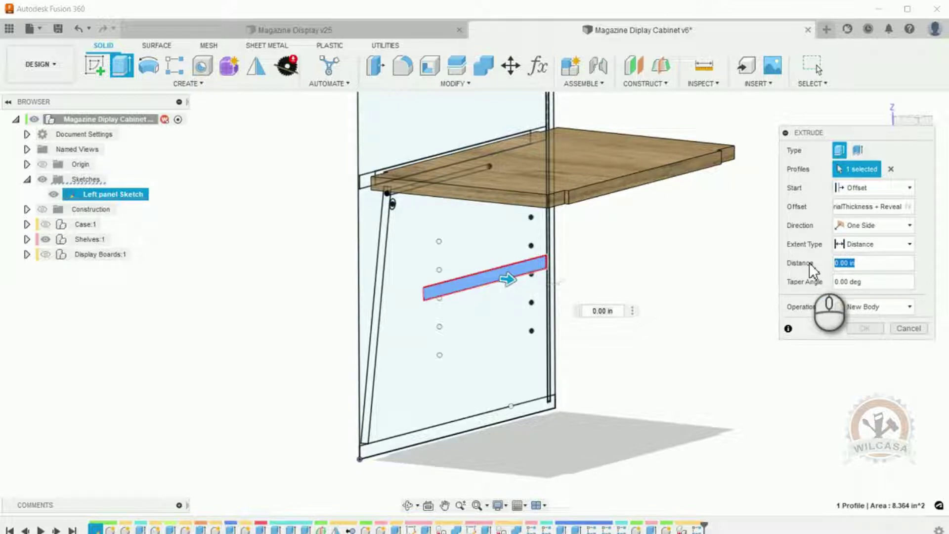
pyautogui.press('BackSpace')
pyautogui.write('(HorizontalOpening')
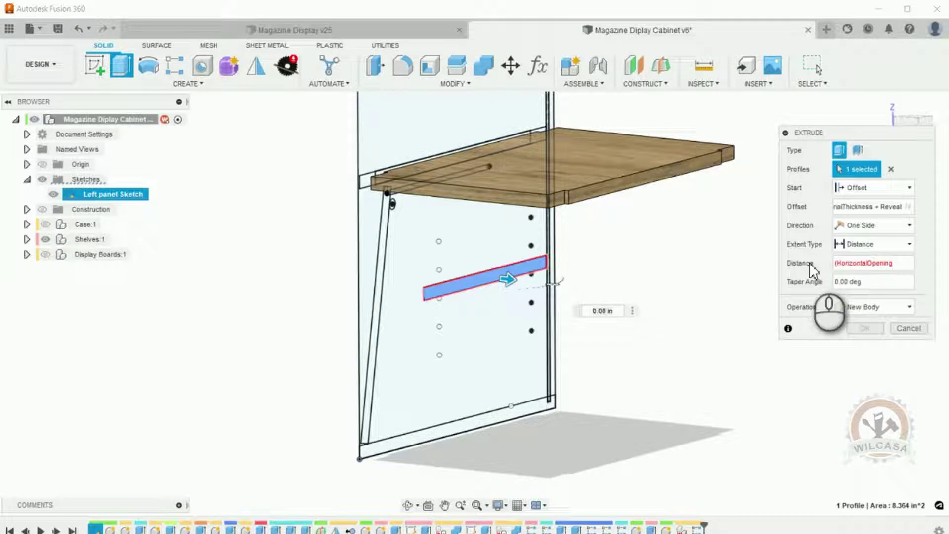
pyautogui.write('_')
pyautogui.press('BackSpace')
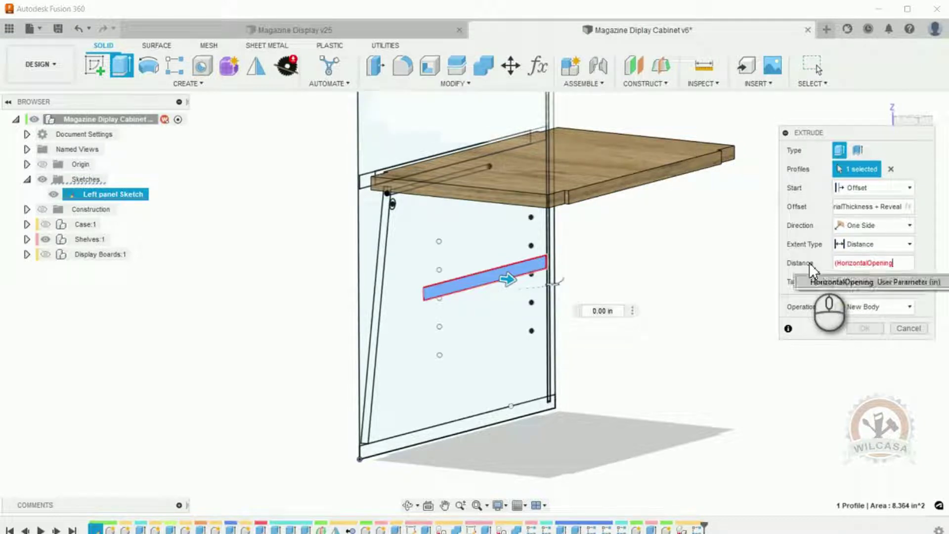
pyautogui.write('+ca')
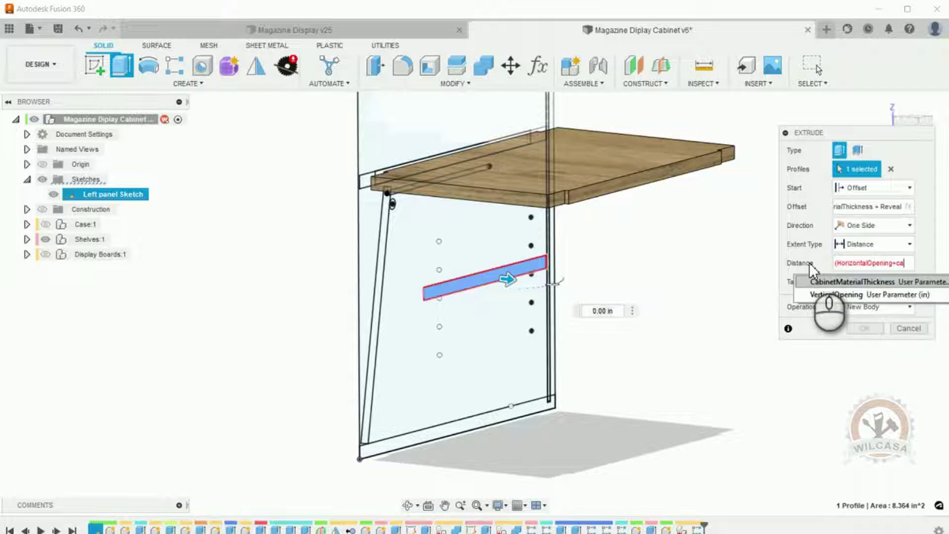
pyautogui.press('Return')
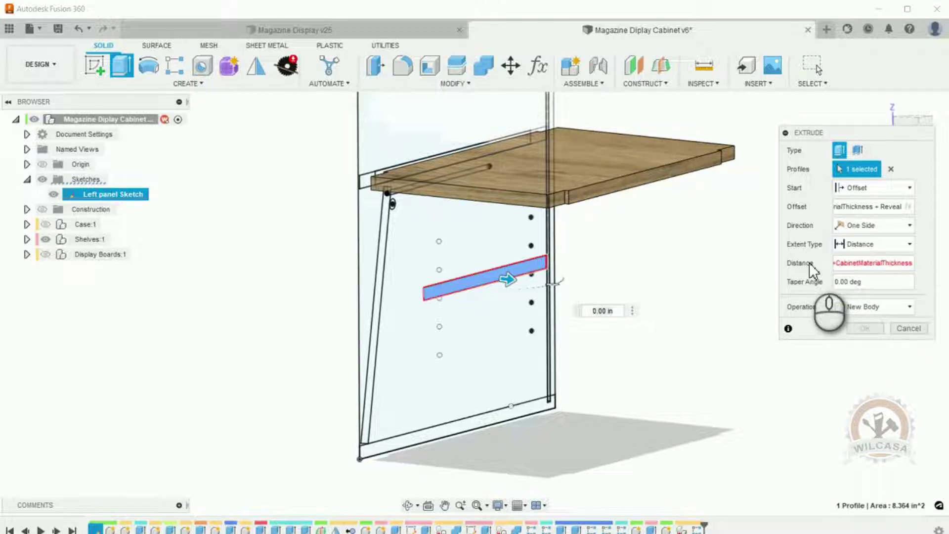
pyautogui.write(')')
pyautogui.press('Return')
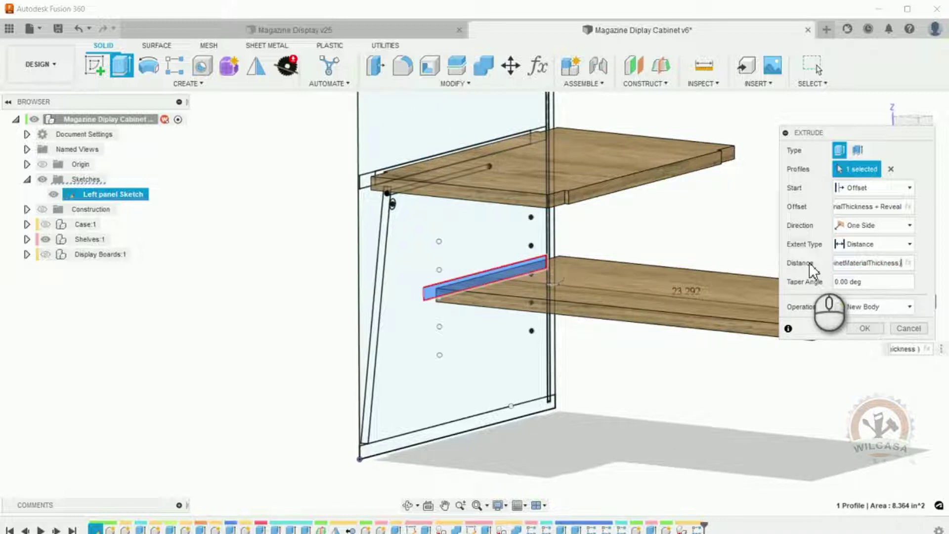
pyautogui.write('/2')
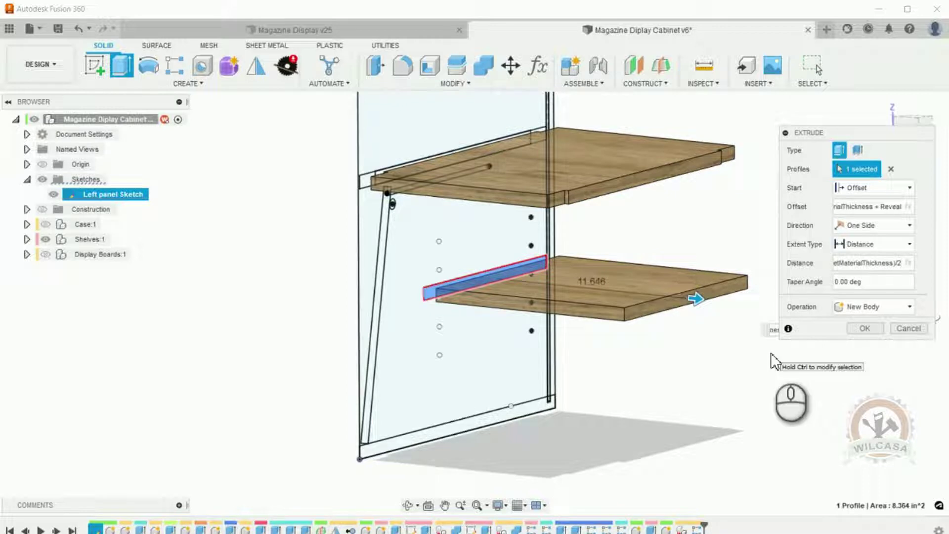
# Subtract (Reveal*2) from the shelf's extrusion distance and create the extrusion as a new component.
pyautogui.write('-(rev')
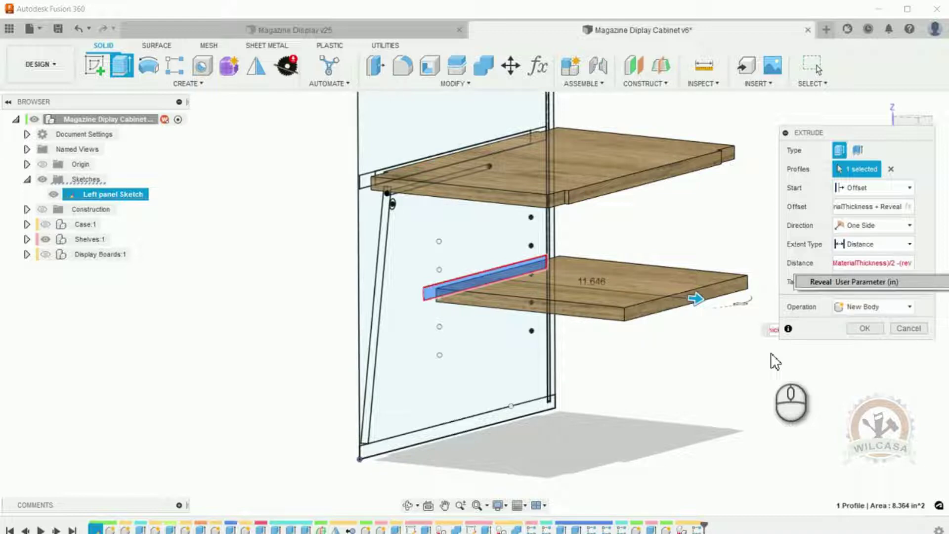
pyautogui.press('Return')
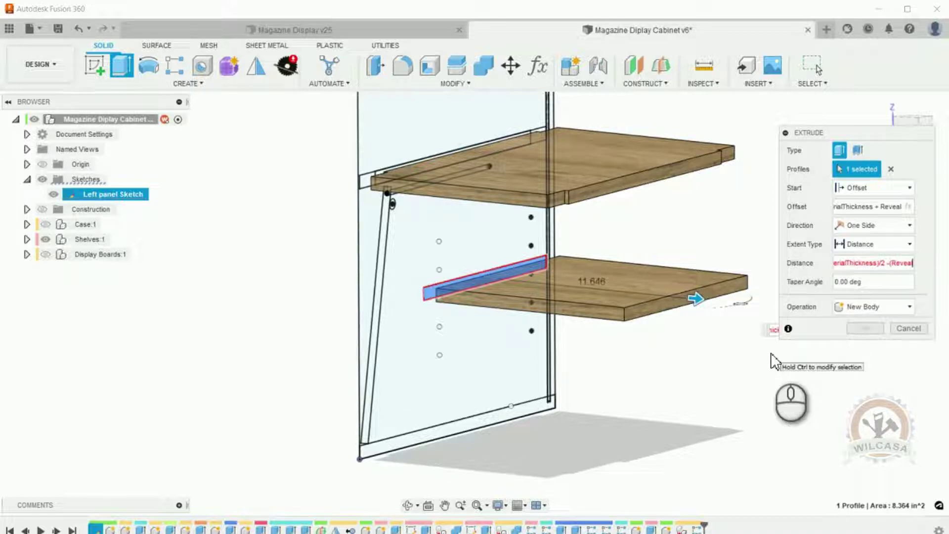
pyautogui.write(')')
pyautogui.write(')')
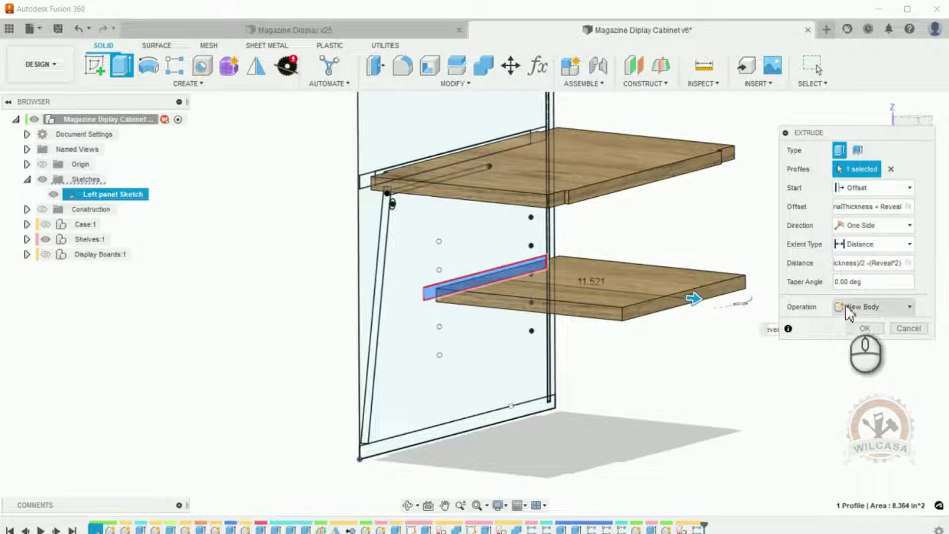
pyautogui.click(879, 307)
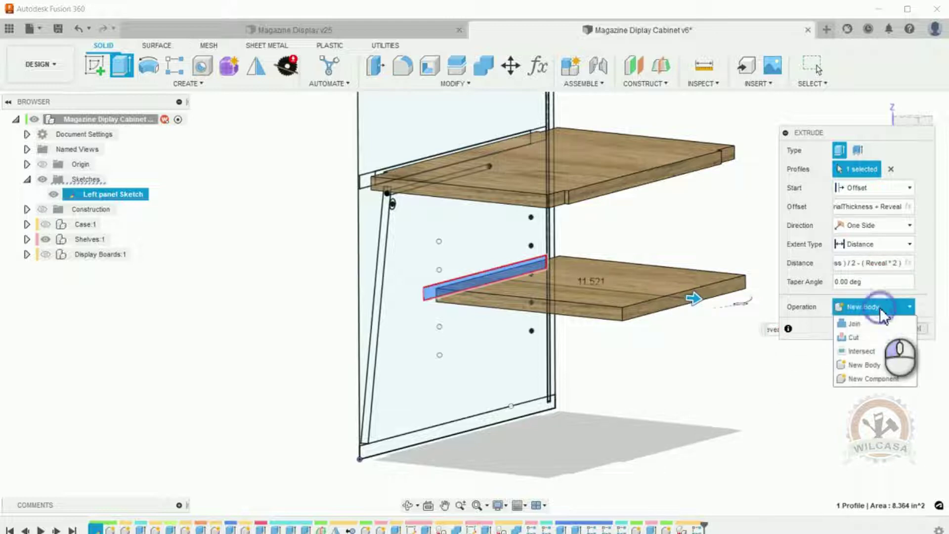
pyautogui.click(872, 379)
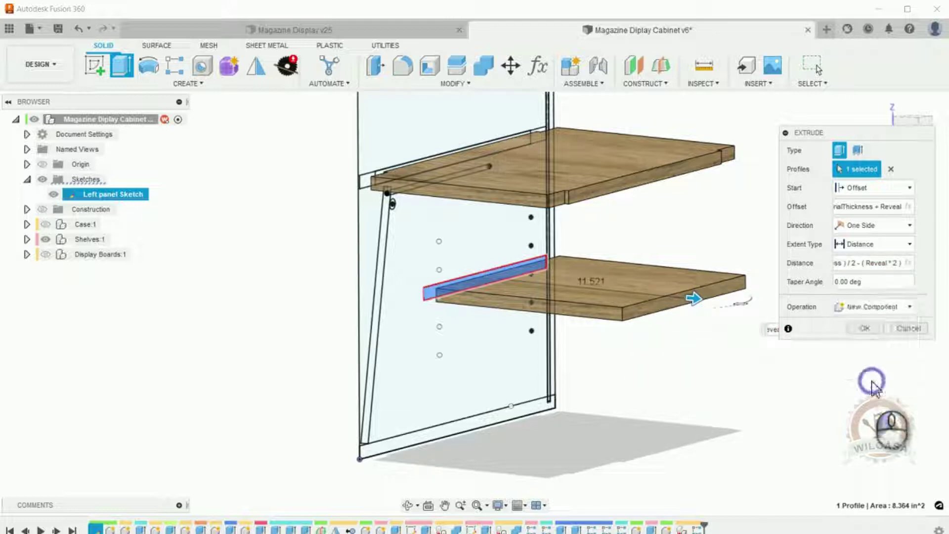
pyautogui.click(864, 329)
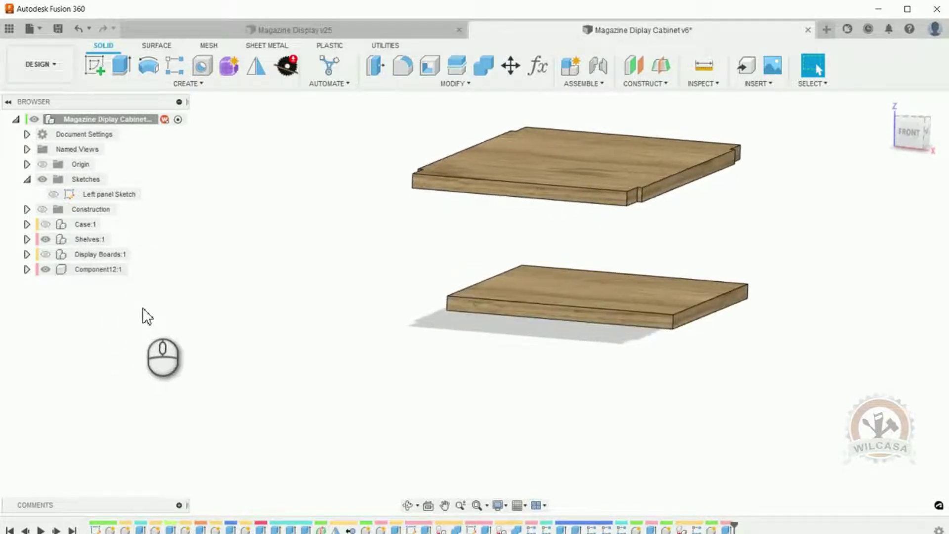
# Show the Case component and examine how the new shelf's left end fits against the cabinet's side panel.
pyautogui.click(45, 224)
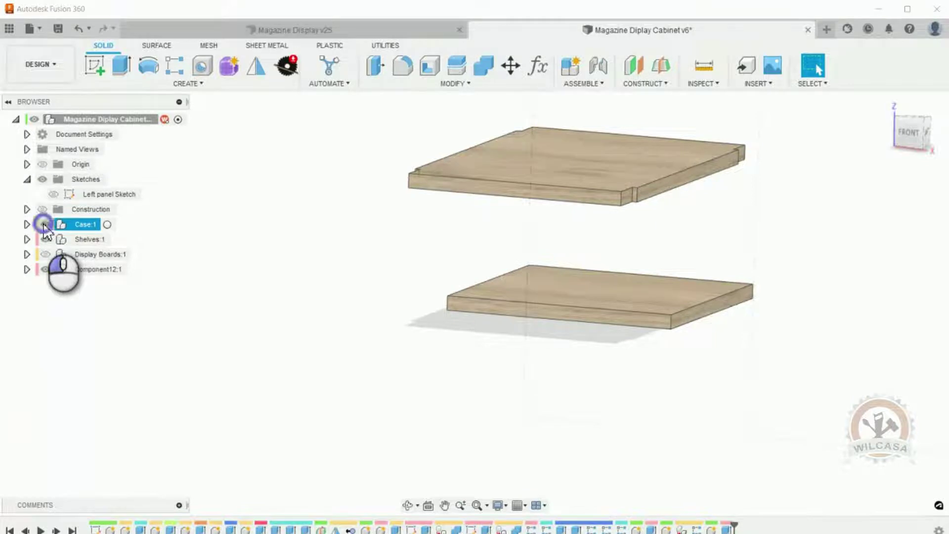
pyautogui.scroll(5, 538, 432)
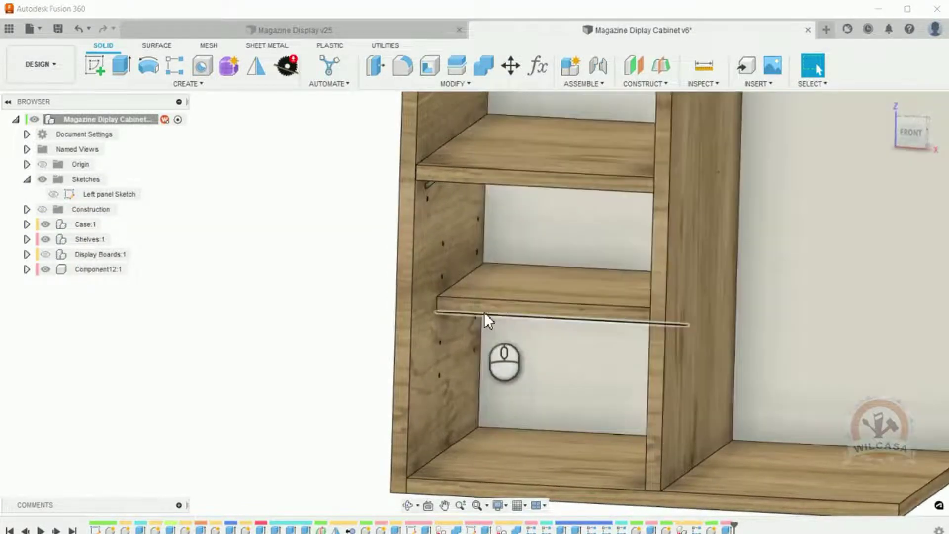
pyautogui.keyDown('shift'); pyautogui.moveTo(484, 313); pyautogui.dragTo(434, 298, button='middle'); pyautogui.keyUp('shift')
pyautogui.keyDown('shift'); pyautogui.moveTo(506, 282); pyautogui.dragTo(480, 292, button='middle'); pyautogui.keyUp('shift')
pyautogui.scroll(10, 444, 296)
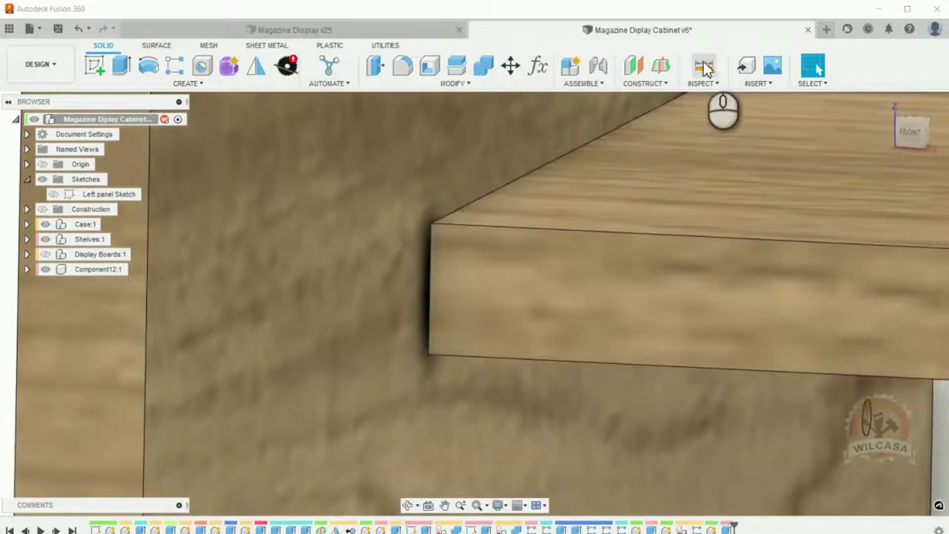
# Measure the gap between the left side panel's inner face and the new shelf's end edge, and inspect the shelf's opposite end at the divider.
pyautogui.click(704, 65)
pyautogui.click(400, 203)
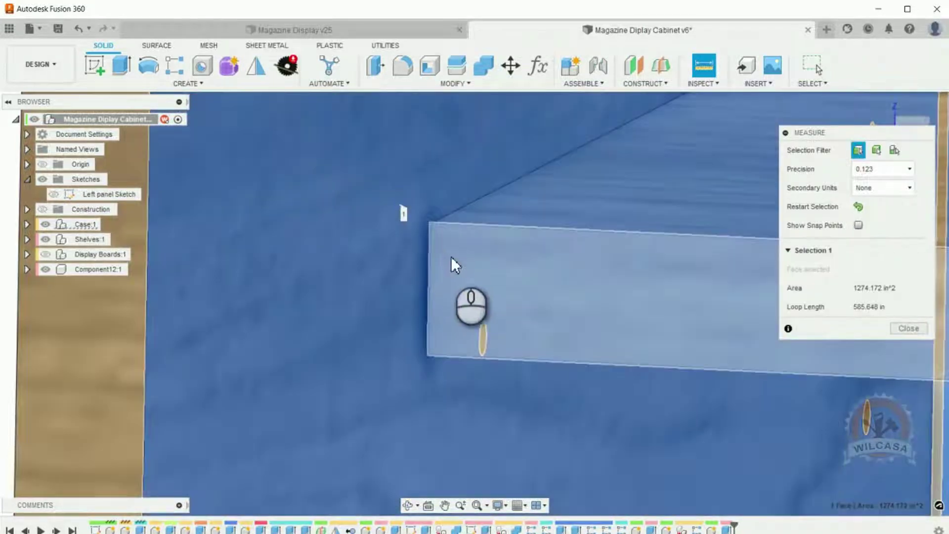
pyautogui.click(430, 271)
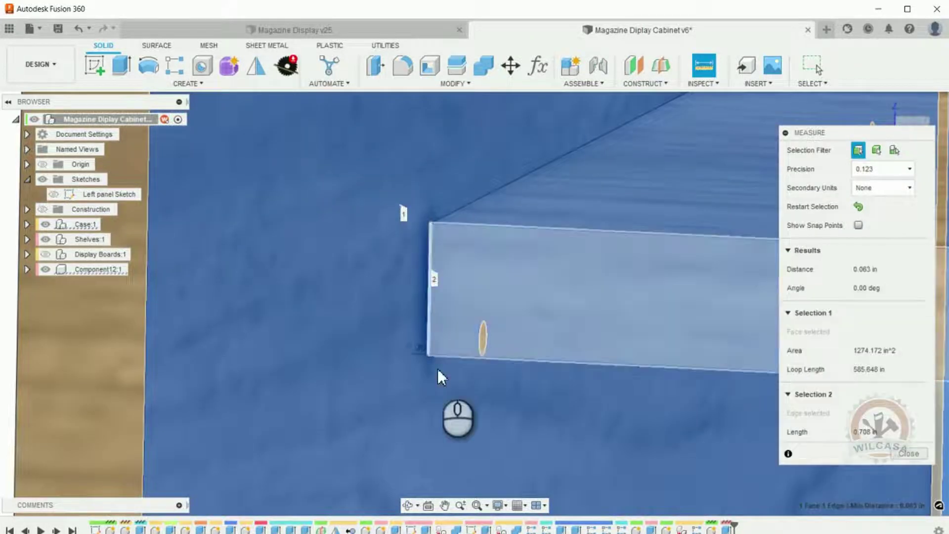
pyautogui.scroll(5, 425, 356)
pyautogui.scroll(2, 427, 354)
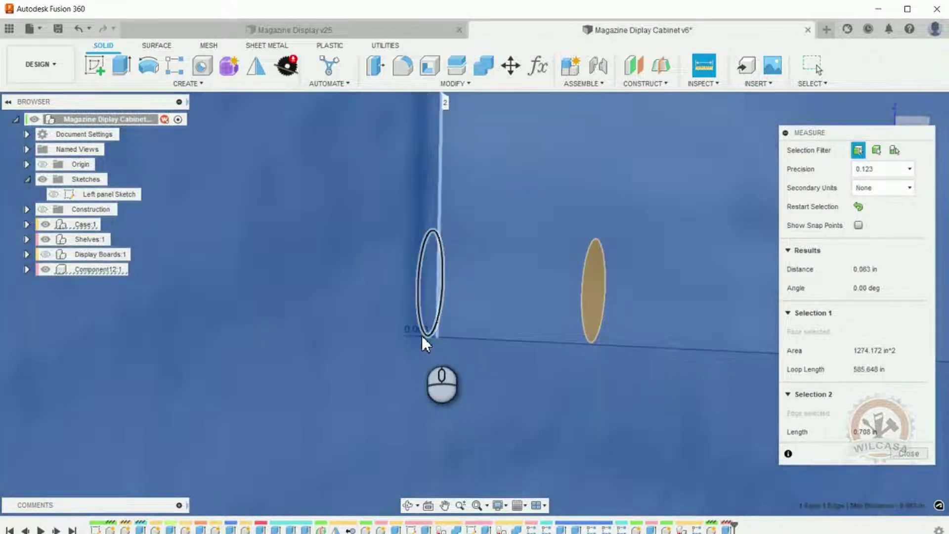
pyautogui.scroll(-5, 428, 353)
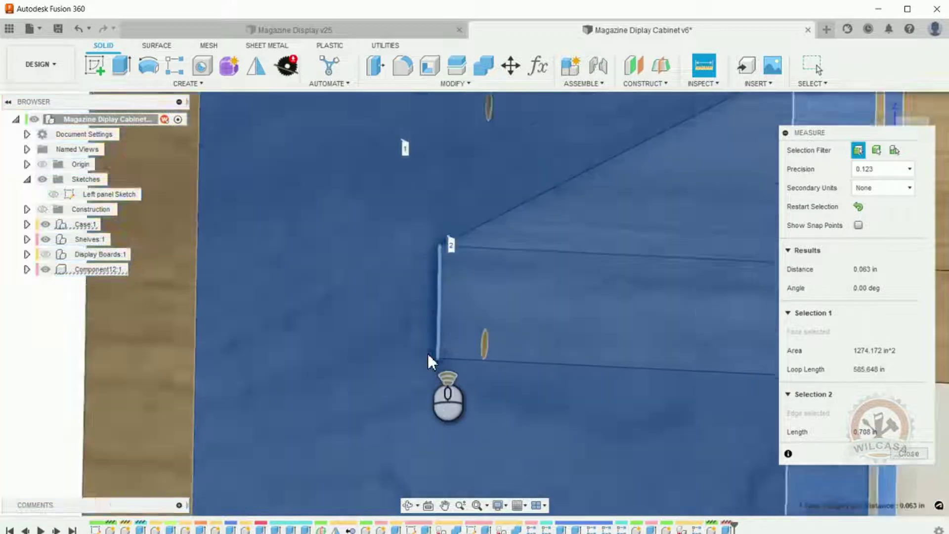
pyautogui.keyDown('shift'); pyautogui.moveTo(419, 293); pyautogui.dragTo(693, 292, button='middle'); pyautogui.keyUp('shift')
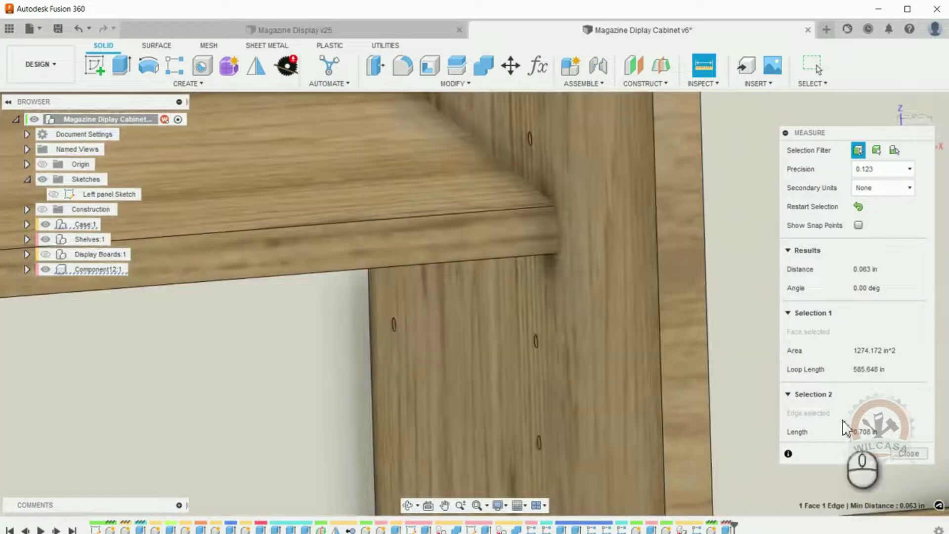
pyautogui.scroll(5, 581, 235)
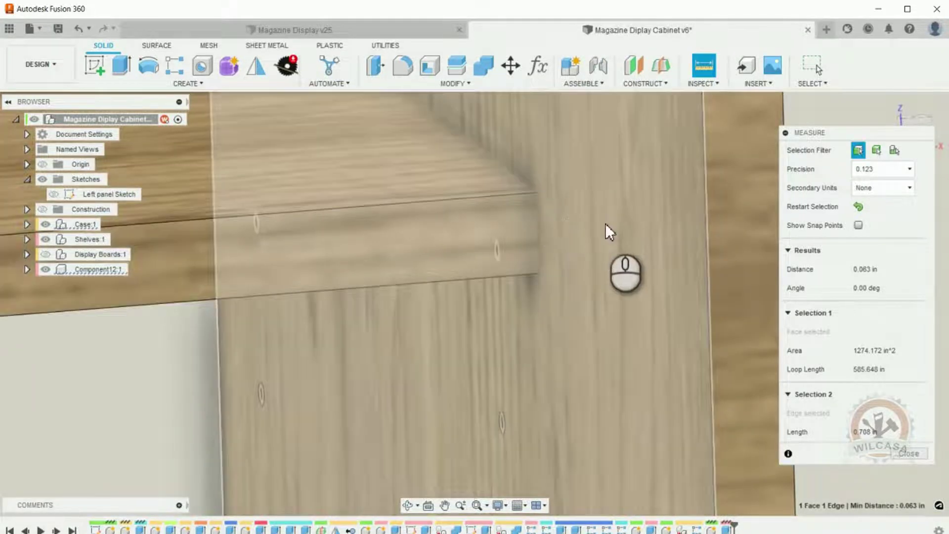
pyautogui.scroll(-4, 674, 306)
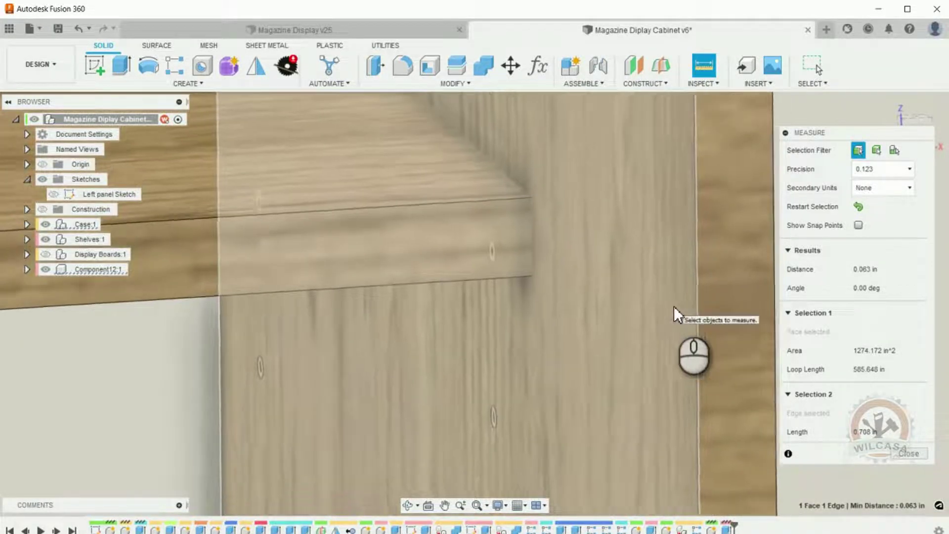
pyautogui.scroll(-4, 674, 316)
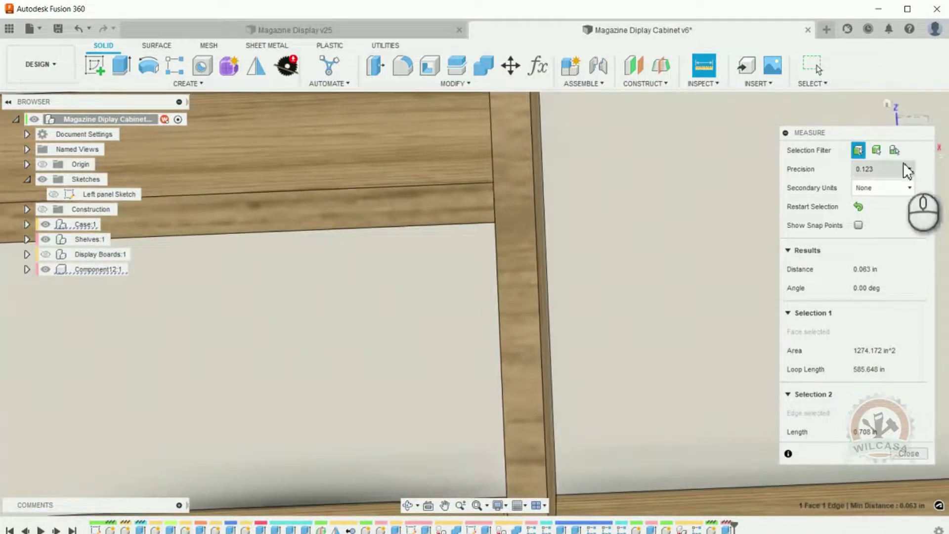
pyautogui.moveTo(880, 132); pyautogui.dragTo(852, 130)
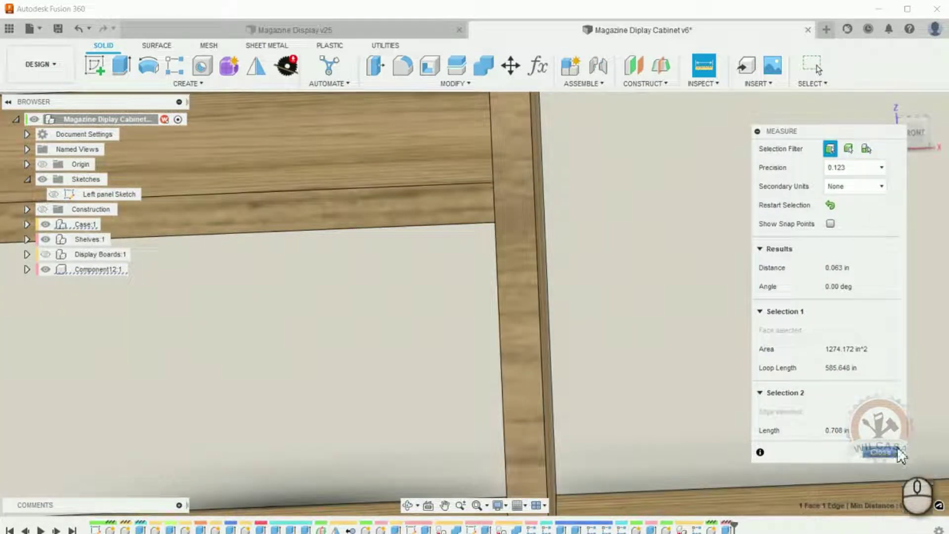
# Open the new shelf's extrusion for editing and review its distance expression through to the (Reveal * 2) term.
pyautogui.click(898, 453)
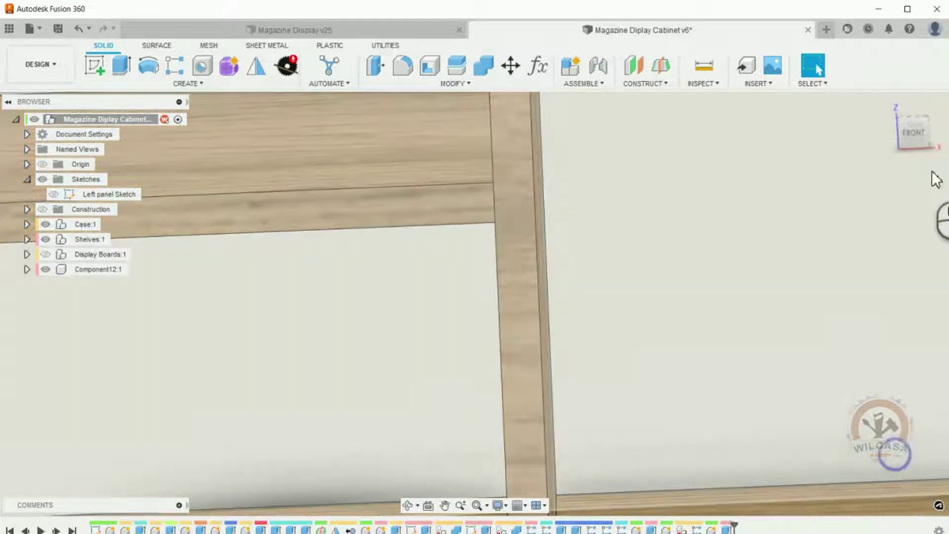
pyautogui.click(912, 129)
pyautogui.scroll(-5, 676, 321)
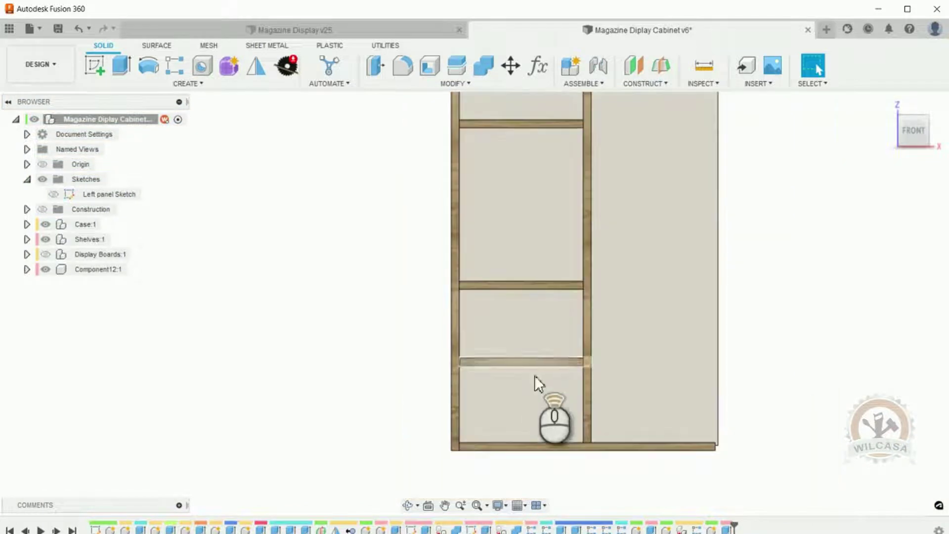
pyautogui.keyDown('shift'); pyautogui.moveTo(941, 397); pyautogui.dragTo(883, 435, button='middle'); pyautogui.keyUp('shift')
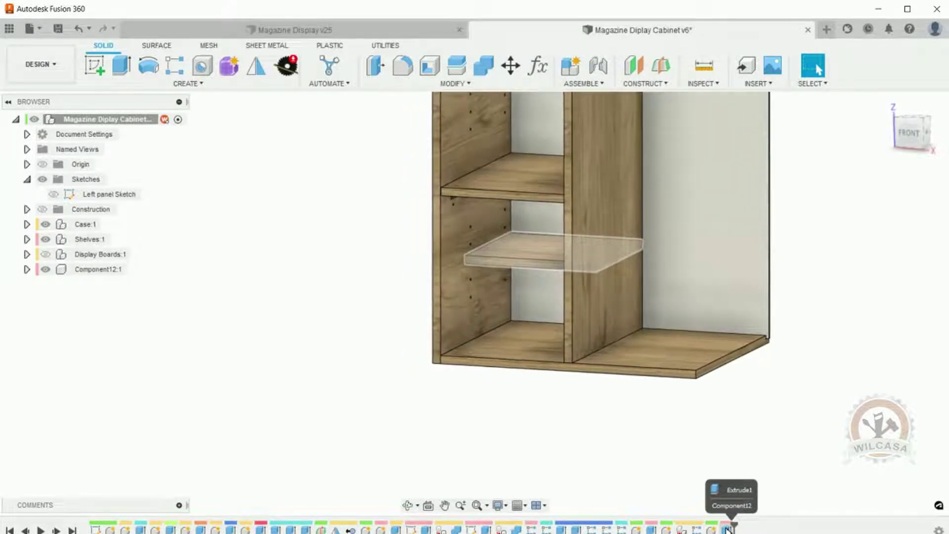
pyautogui.rightClick(727, 529)
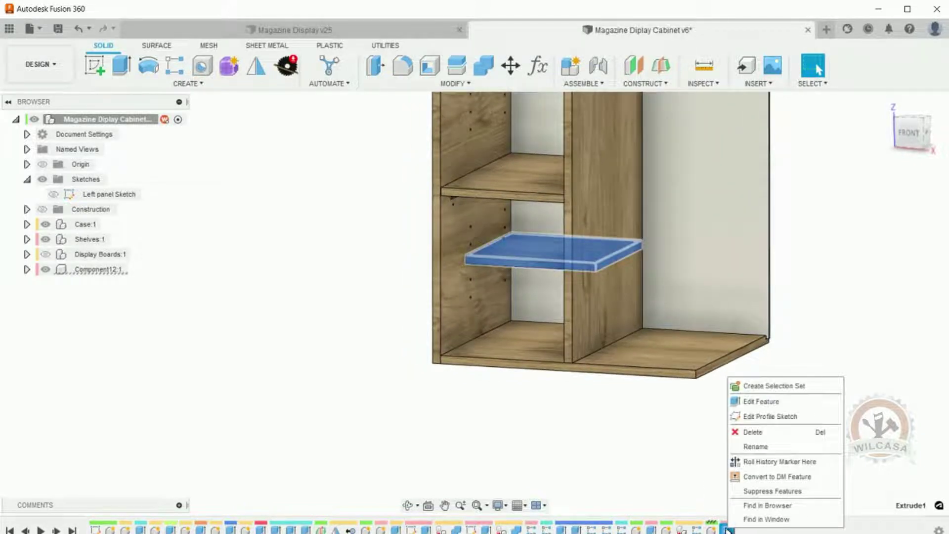
pyautogui.click(740, 403)
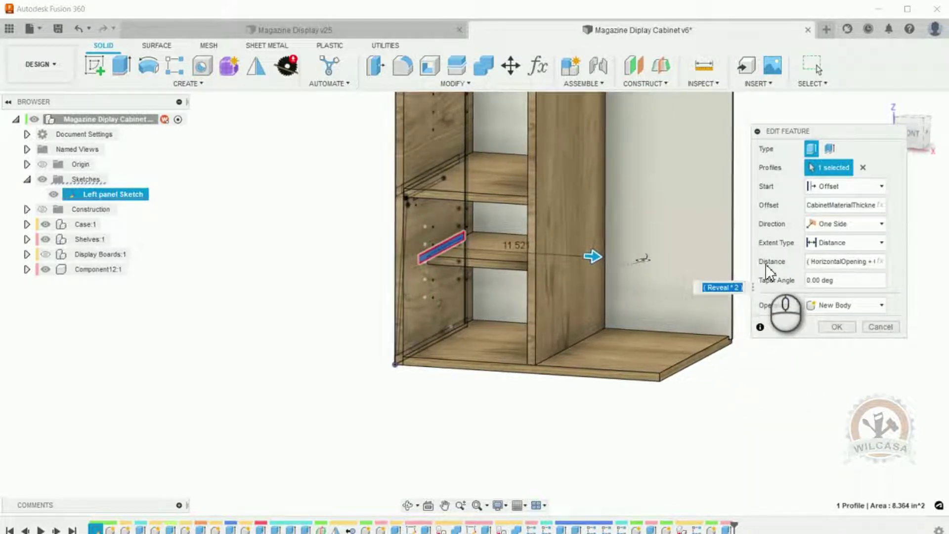
pyautogui.click(822, 261)
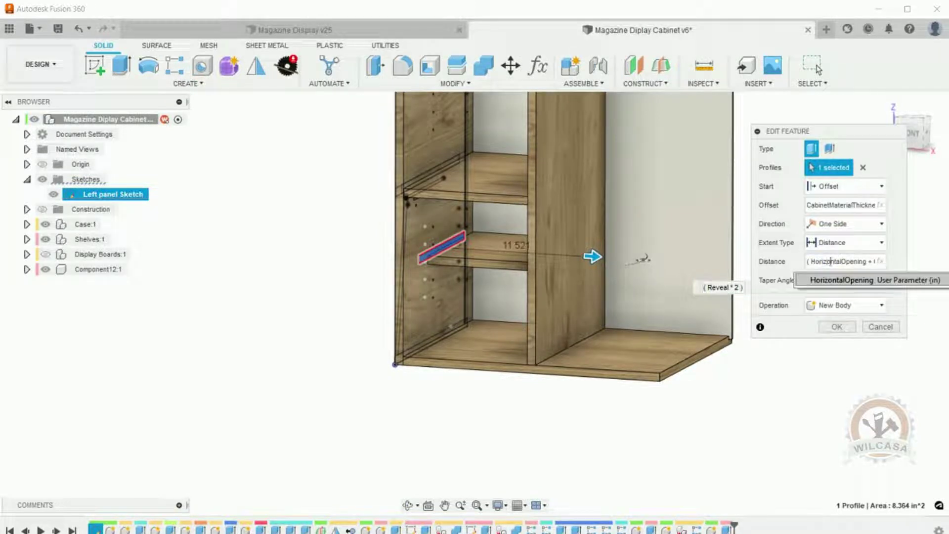
pyautogui.press('Right')
pyautogui.press('Right')
pyautogui.press('Right')
pyautogui.press('Right')
pyautogui.press('Right')
pyautogui.press('Right')
pyautogui.press('Right')
pyautogui.press('Right')
pyautogui.press('Right')
pyautogui.press('Right')
pyautogui.press('Right')
pyautogui.press('Right')
pyautogui.press('Right')
pyautogui.press('Right')
pyautogui.press('Right')
pyautogui.press('Right')
pyautogui.press('Right')
pyautogui.press('Right')
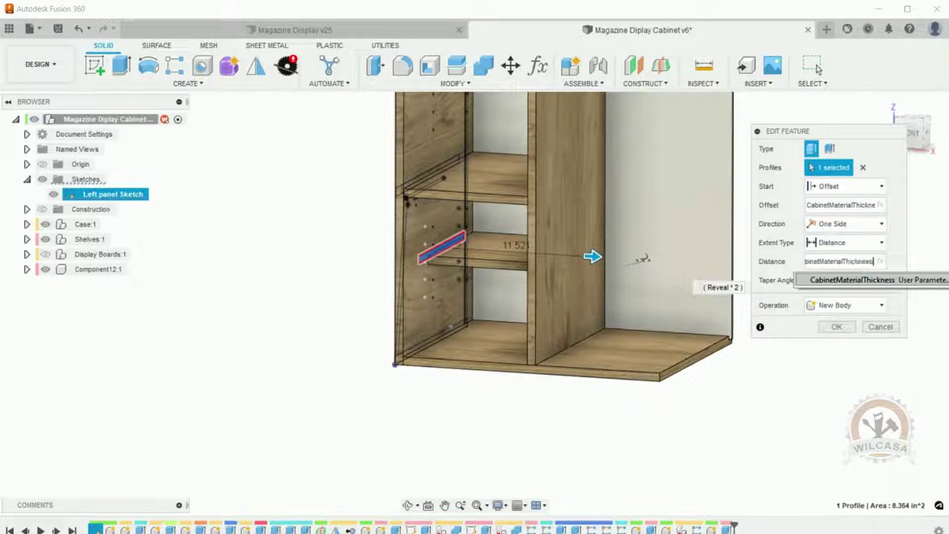
pyautogui.press('Right')
pyautogui.press('Right')
pyautogui.press('Right')
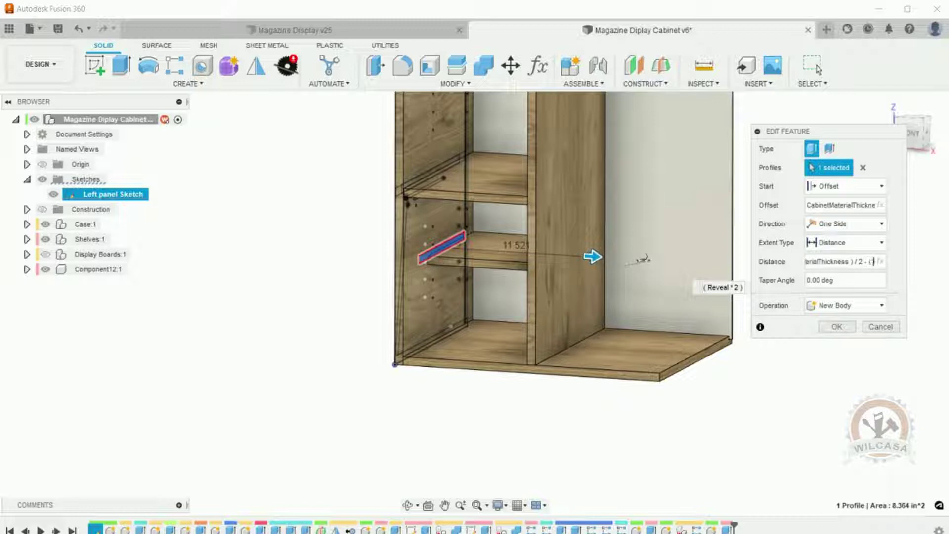
pyautogui.write('Reve')
pyautogui.press('Return')
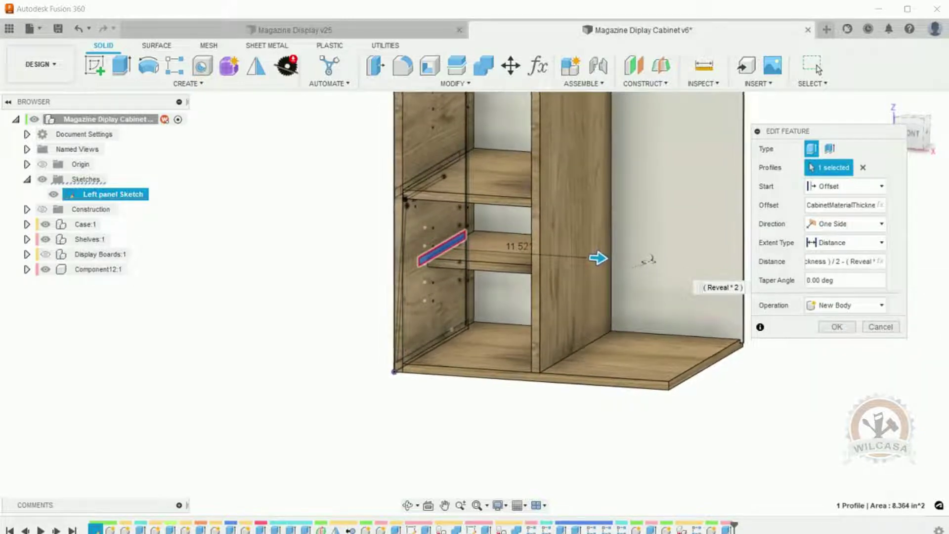
pyautogui.write('* 2 )')
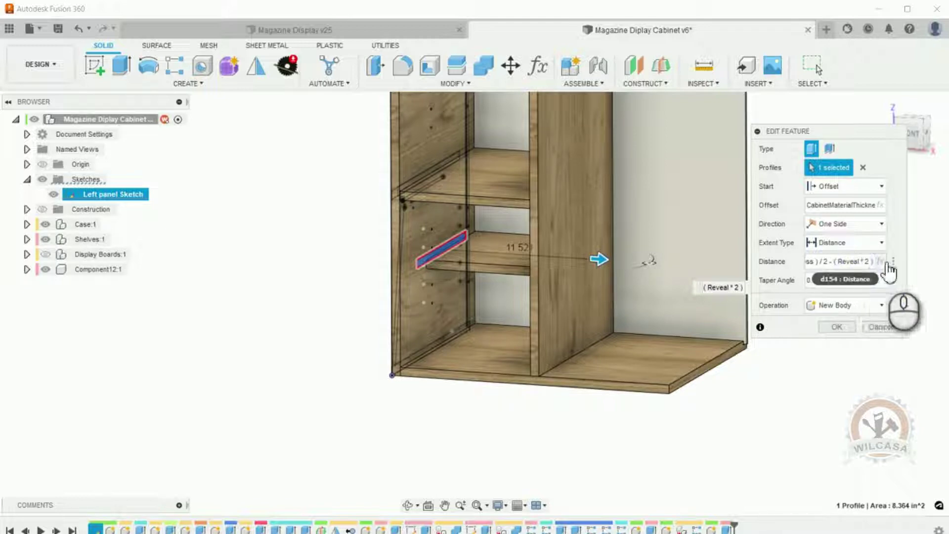
# Replace the plus sign with a minus so the shelf's extrusion distance is (HorizontalOpening - CabinetMaterialThickness) / 2 - (Reveal * 2), and apply the edit.
pyautogui.press('Left')
pyautogui.press('Left')
pyautogui.press('Left')
pyautogui.press('Left')
pyautogui.press('Left')
pyautogui.press('Left')
pyautogui.press('Left')
pyautogui.press('Left')
pyautogui.press('Left')
pyautogui.press('Left')
pyautogui.press('Left')
pyautogui.press('Left')
pyautogui.press('Left')
pyautogui.press('Left')
pyautogui.press('Left')
pyautogui.press('Left')
pyautogui.press('Left')
pyautogui.press('Left')
pyautogui.press('Left')
pyautogui.press('Left')
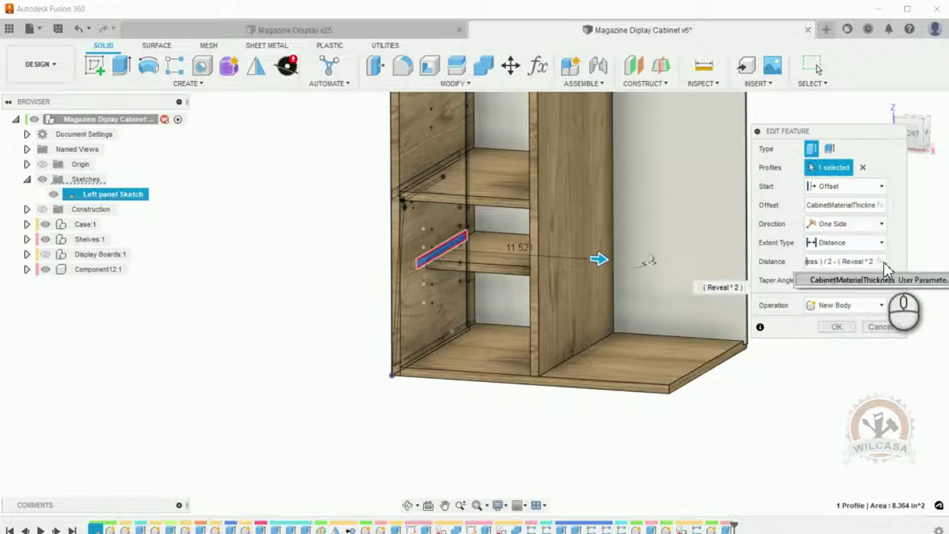
pyautogui.press('Left')
pyautogui.press('Left')
pyautogui.press('Left')
pyautogui.press('Left')
pyautogui.press('Left')
pyautogui.press('Left')
pyautogui.press('Left')
pyautogui.press('Left')
pyautogui.press('Left')
pyautogui.press('Left')
pyautogui.press('Left')
pyautogui.press('Left')
pyautogui.press('Left')
pyautogui.press('Left')
pyautogui.press('Left')
pyautogui.press('Left')
pyautogui.press('Left')
pyautogui.press('Left')
pyautogui.press('Left')
pyautogui.press('Left')
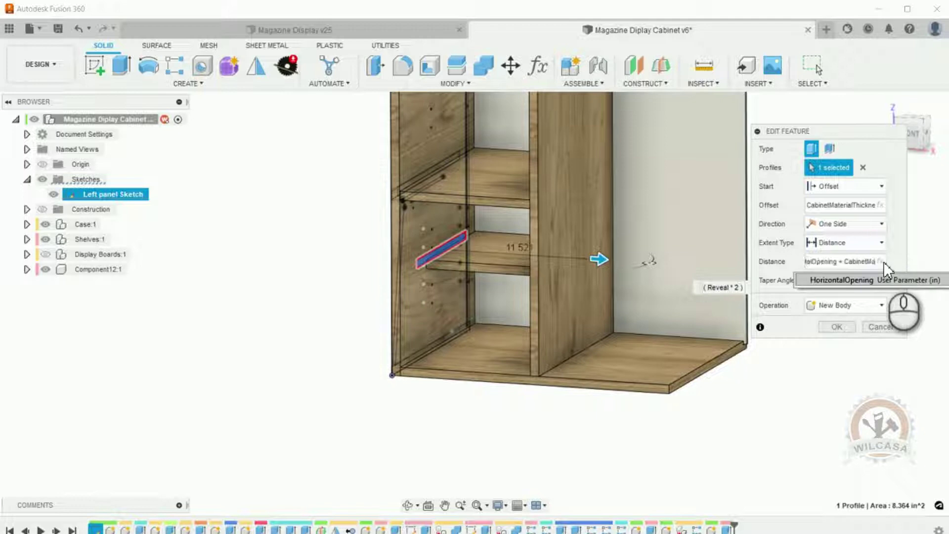
pyautogui.press('Right')
pyautogui.press('Right')
pyautogui.press('Right')
pyautogui.press('Right')
pyautogui.press('Right')
pyautogui.press('Right')
pyautogui.press('Right')
pyautogui.press('Right')
pyautogui.press('Right')
pyautogui.press('Right')
pyautogui.press('Right')
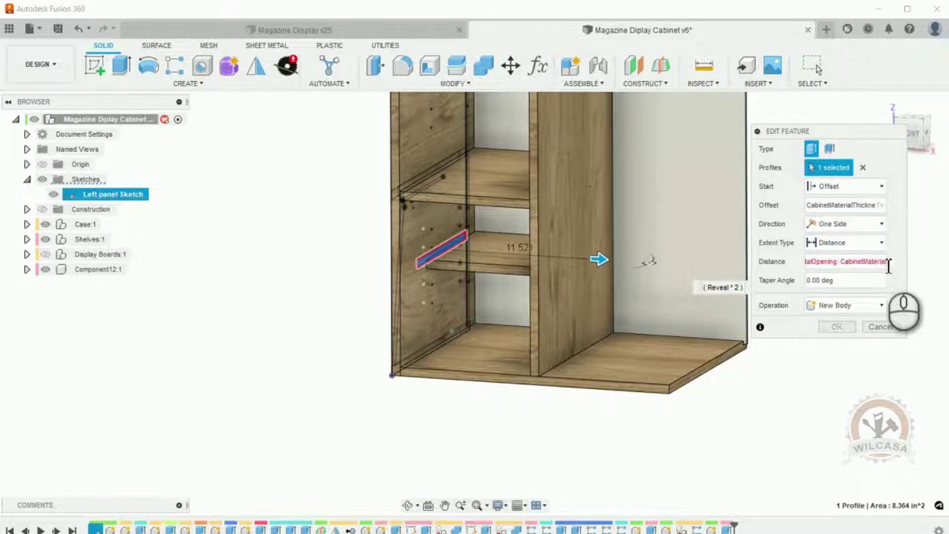
pyautogui.write('-')
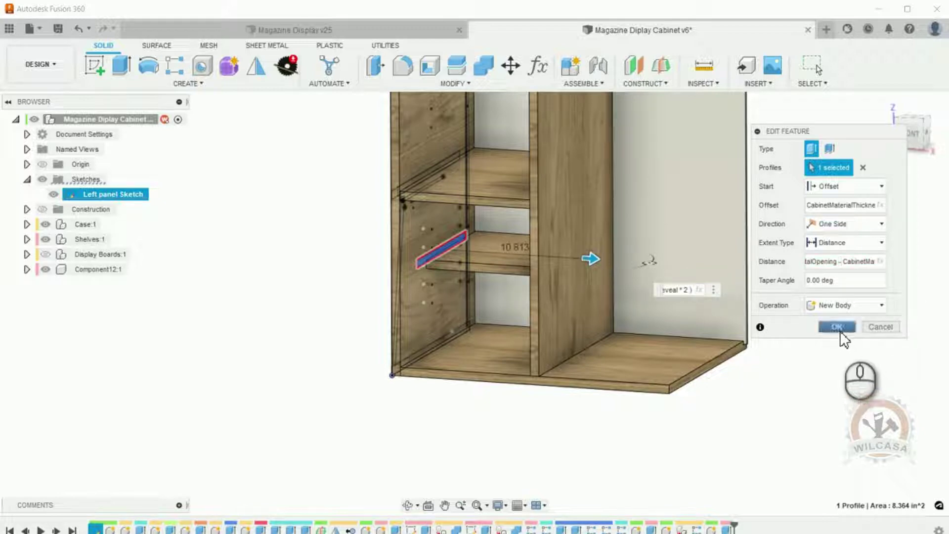
pyautogui.moveTo(844, 262); pyautogui.dragTo(848, 263)
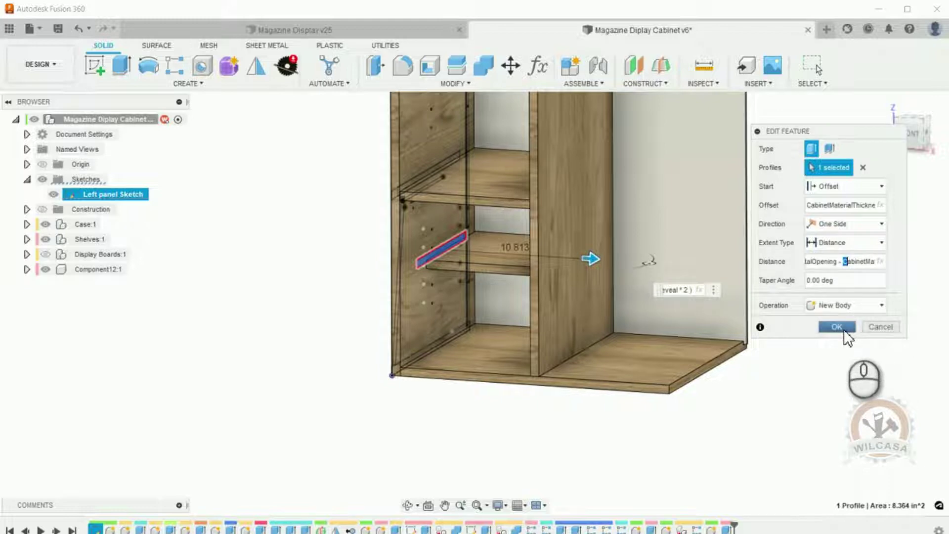
pyautogui.click(844, 330)
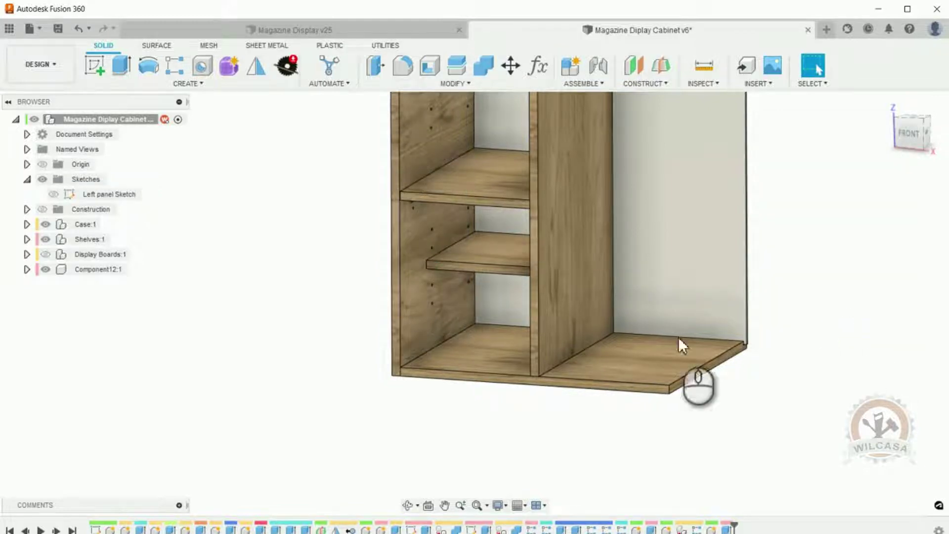
# Measure the gap between the divider's inner face and the vertical edge at the new shelf's right end.
pyautogui.moveTo(609, 367)
pyautogui.keyDown('shift'); pyautogui.mouseDown(button='middle')
pyautogui.moveTo(668, 372)
pyautogui.moveTo(693, 360)
pyautogui.moveTo(677, 340)
pyautogui.mouseUp(button='middle'); pyautogui.keyUp('shift')
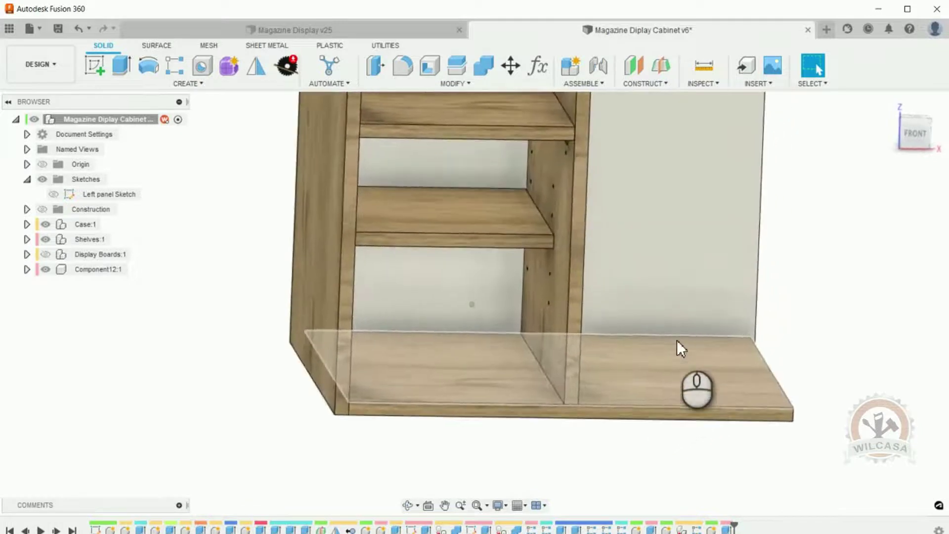
pyautogui.scroll(4, 677, 334)
pyautogui.scroll(2, 677, 333)
pyautogui.keyDown('shift'); pyautogui.moveTo(574, 365); pyautogui.dragTo(896, 209, button='middle'); pyautogui.keyUp('shift')
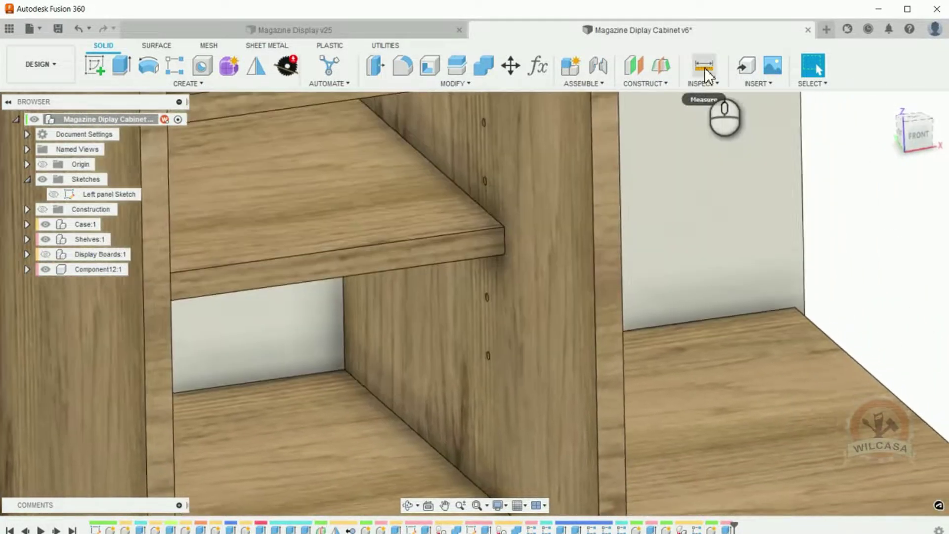
pyautogui.click(706, 70)
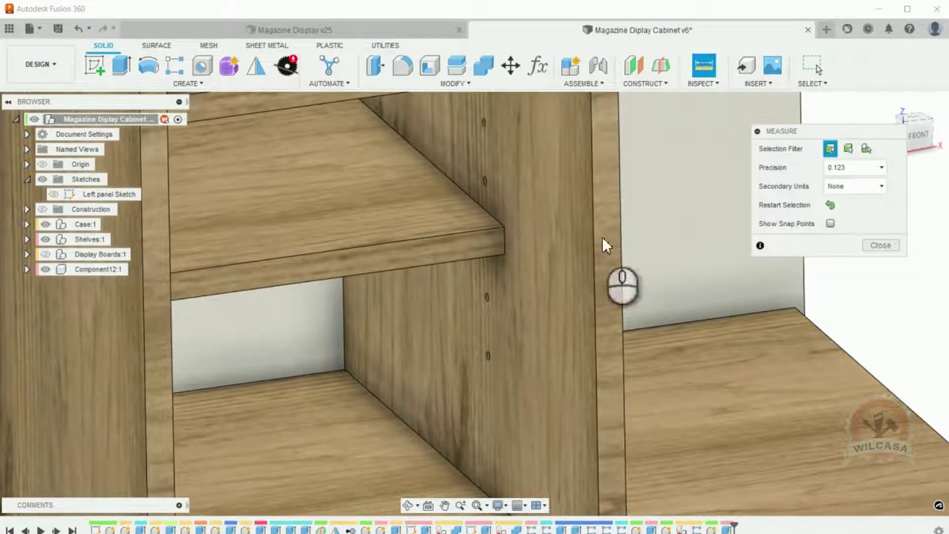
pyautogui.click(530, 211)
pyautogui.keyDown('shift'); pyautogui.moveTo(513, 239); pyautogui.dragTo(498, 241, button='middle'); pyautogui.keyUp('shift')
pyautogui.click(497, 239)
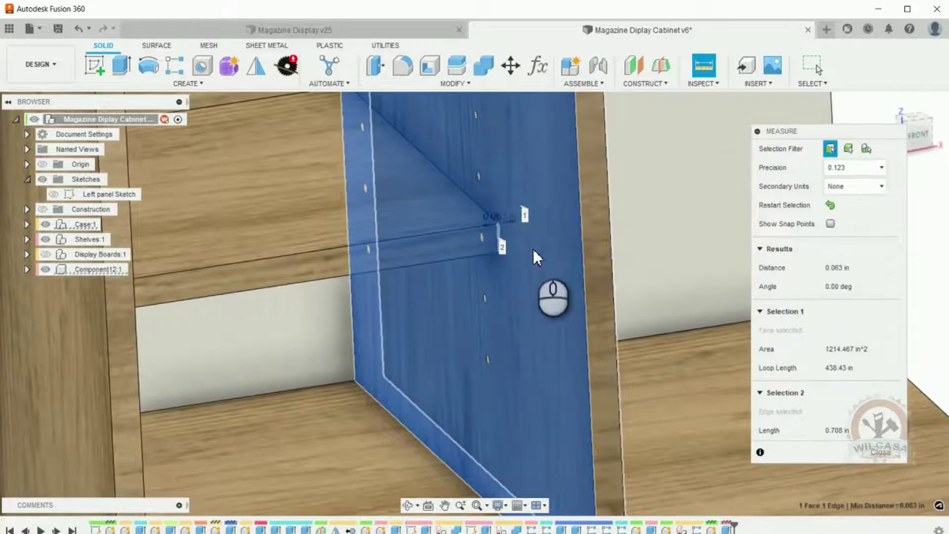
pyautogui.scroll(3, 505, 220)
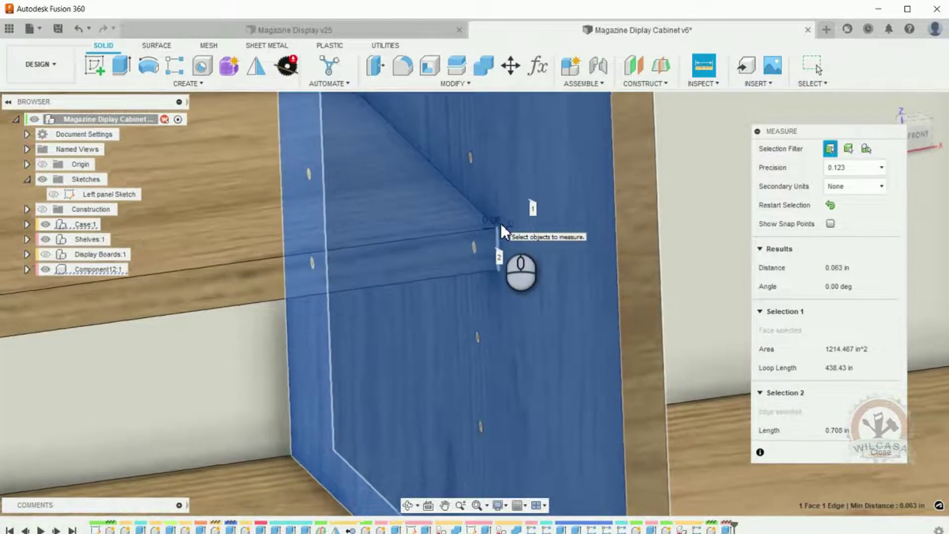
pyautogui.keyDown('shift'); pyautogui.moveTo(500, 221); pyautogui.dragTo(505, 215, button='middle'); pyautogui.keyUp('shift')
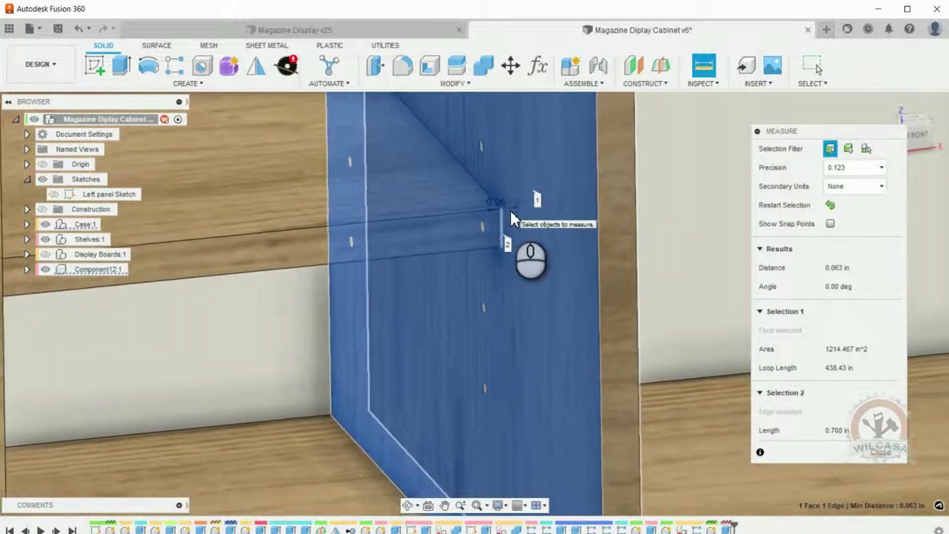
pyautogui.click(880, 453)
# Review the adjustable shelf's extrusion distance expression from HorizontalOpening through the CabinetMaterialThickness and (Reveal * 2) terms, and close the feature edit.
pyautogui.scroll(-6, 703, 381)
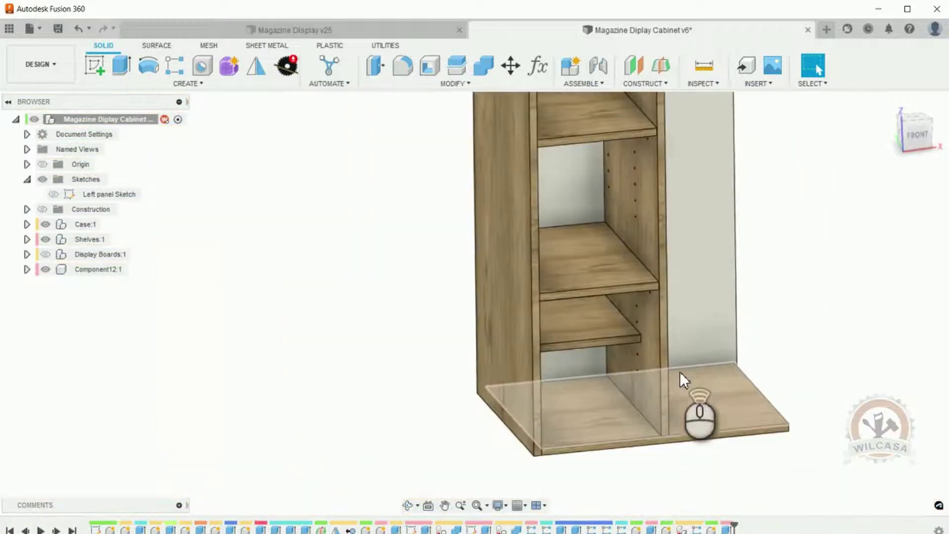
pyautogui.click(897, 110)
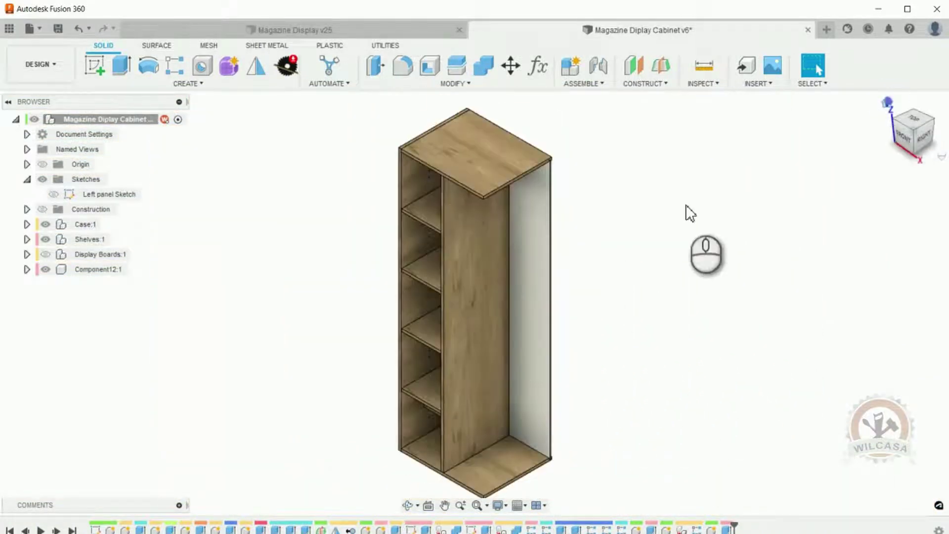
pyautogui.scroll(5, 638, 501)
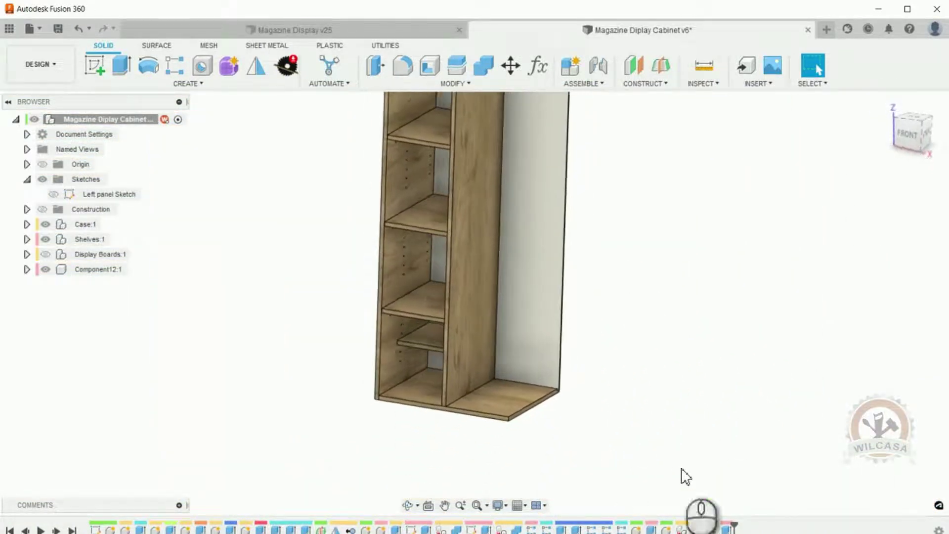
pyautogui.click(903, 136)
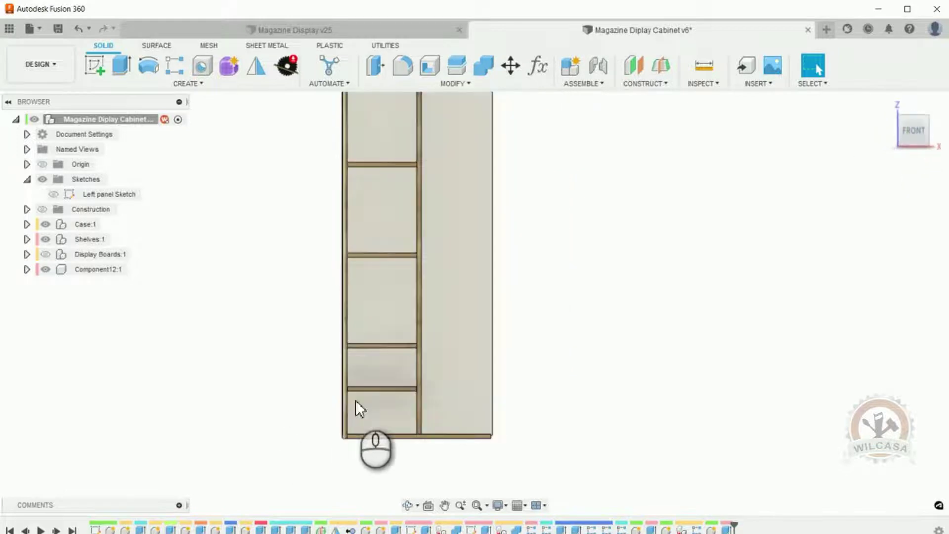
pyautogui.scroll(-2, 465, 460)
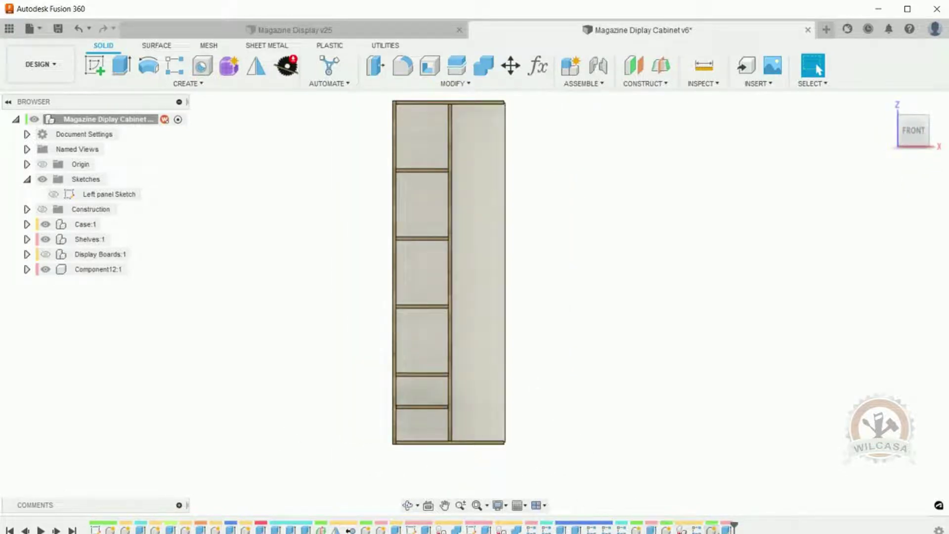
pyautogui.rightClick(727, 529)
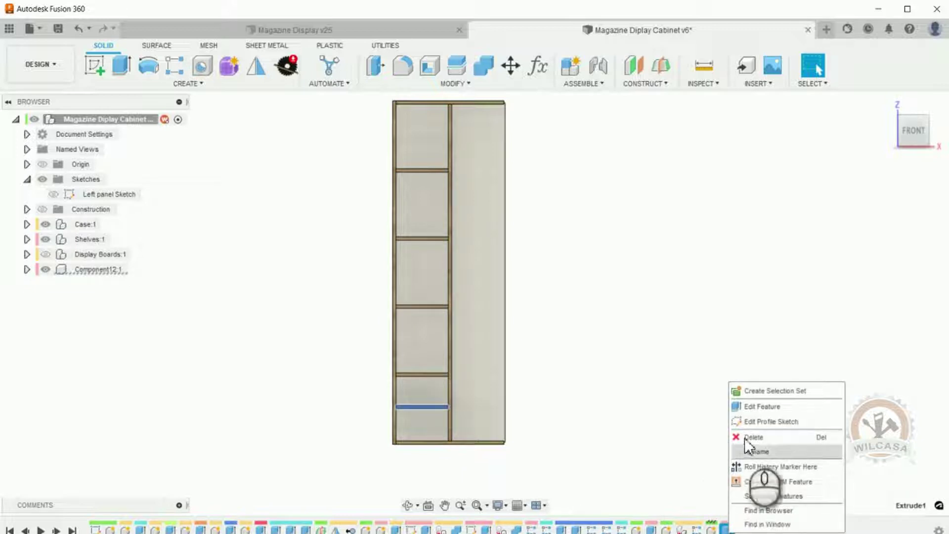
pyautogui.click(754, 408)
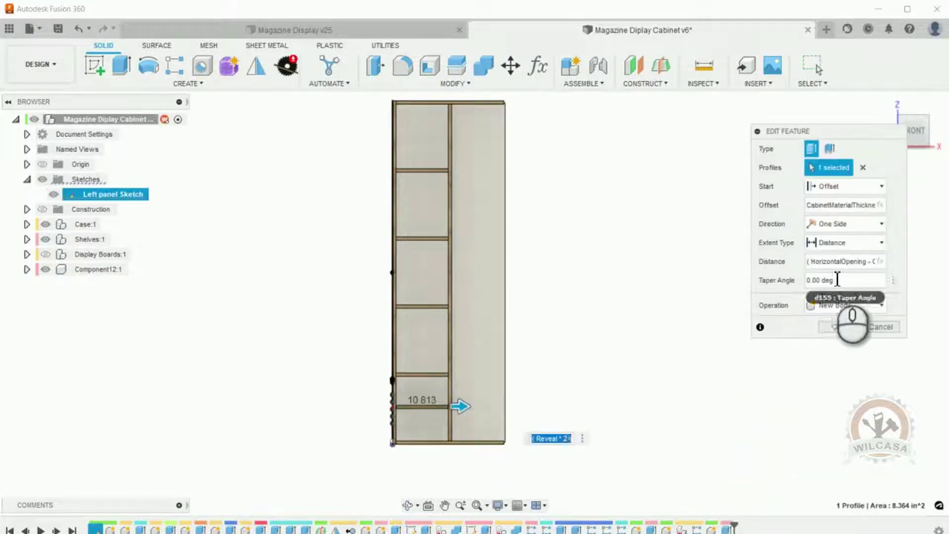
pyautogui.click(818, 264)
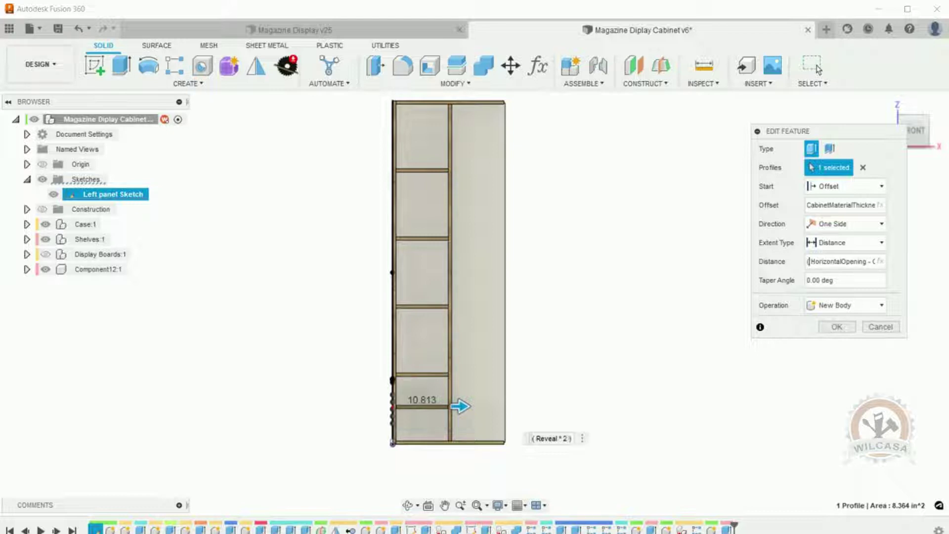
pyautogui.press('Left')
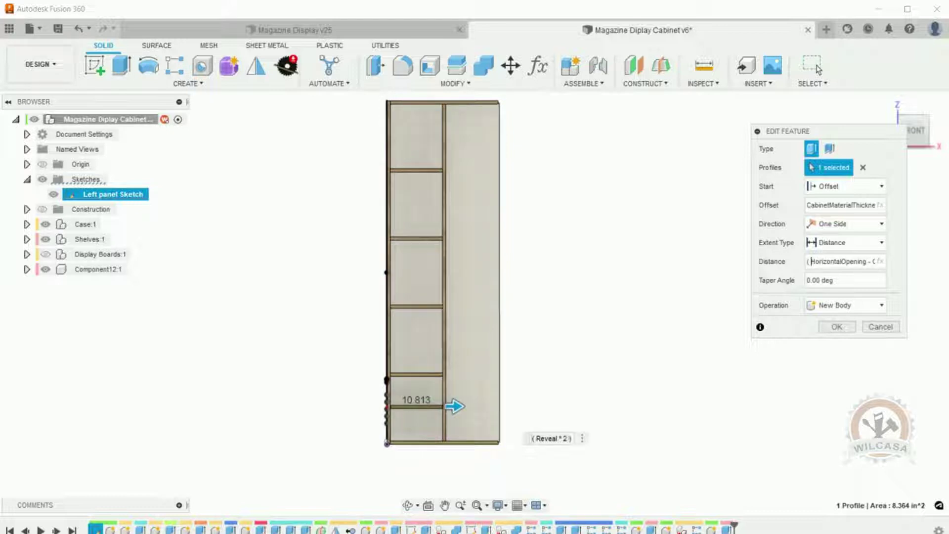
pyautogui.press('Right')
pyautogui.press('Right')
pyautogui.press('Right')
pyautogui.press('Right')
pyautogui.press('Right')
pyautogui.press('Right')
pyautogui.press('Right')
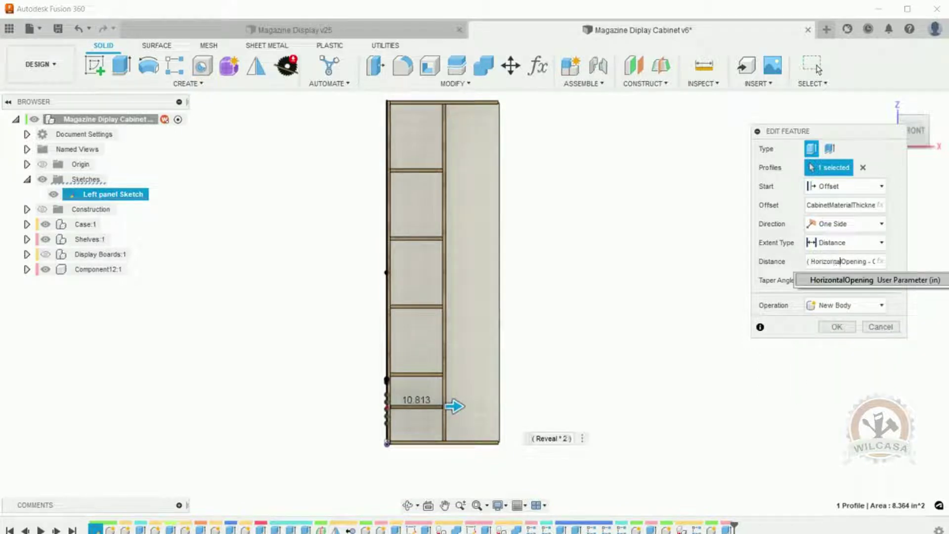
pyautogui.press('Right')
pyautogui.press('Right')
pyautogui.press('Right')
pyautogui.press('Right')
pyautogui.press('Right')
pyautogui.press('Right')
pyautogui.press('Right')
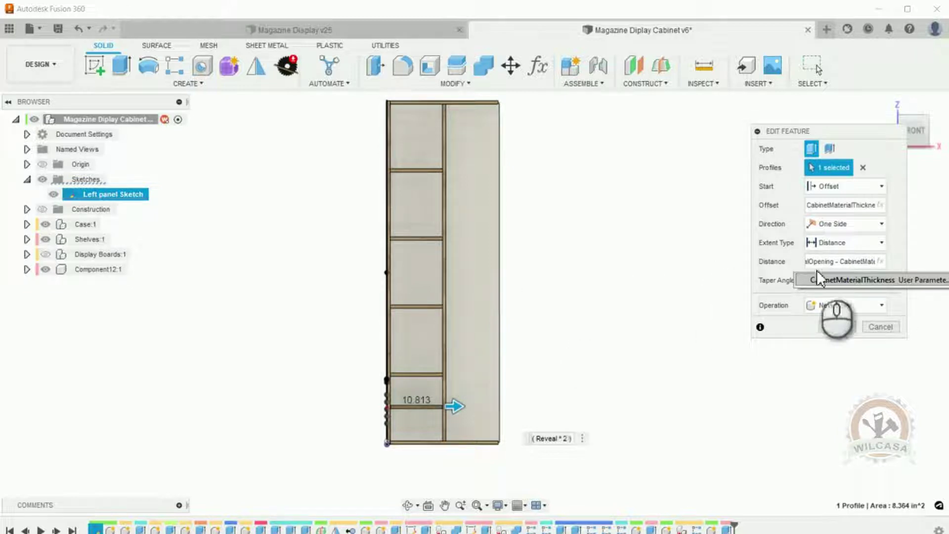
pyautogui.press('Right')
pyautogui.press('Right')
pyautogui.press('Right')
pyautogui.press('Right')
pyautogui.press('Right')
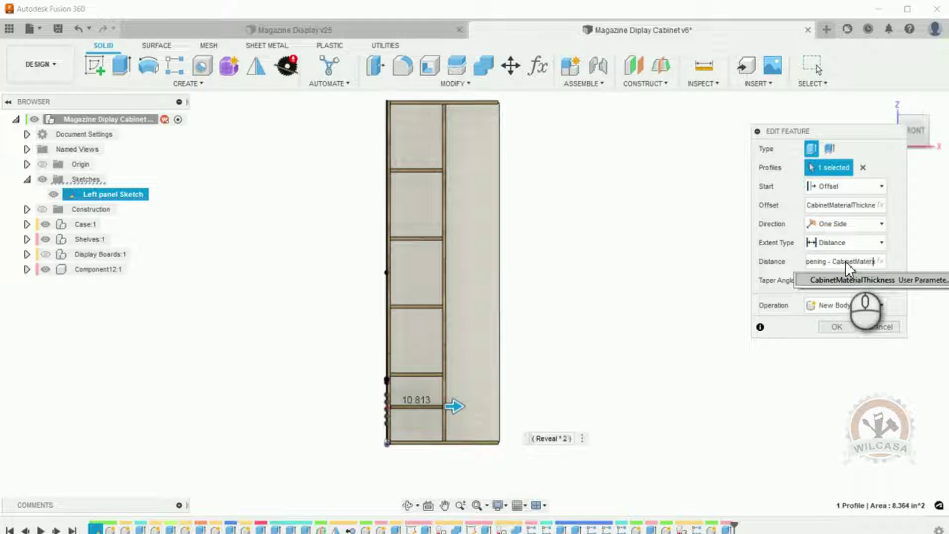
pyautogui.press('Right')
pyautogui.press('Right')
pyautogui.press('Right')
pyautogui.press('Right')
pyautogui.press('Right')
pyautogui.press('Right')
pyautogui.press('Right')
pyautogui.press('Right')
pyautogui.press('Right')
pyautogui.press('Right')
pyautogui.press('Right')
pyautogui.press('Right')
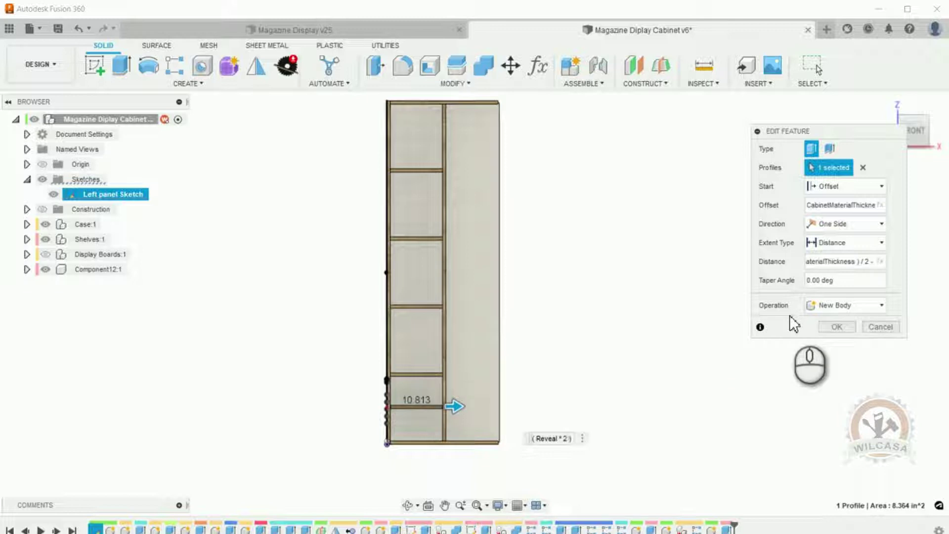
pyautogui.write('( Re')
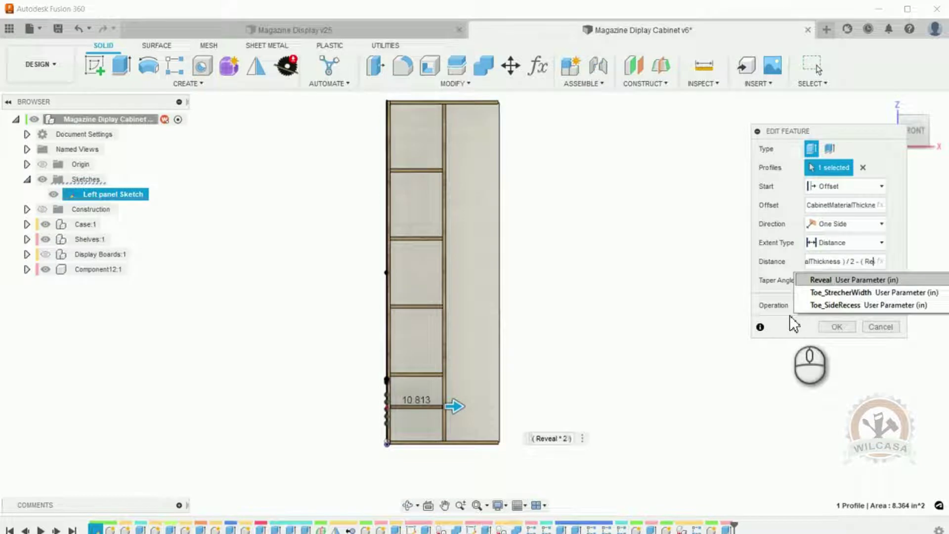
pyautogui.write('veal * 2')
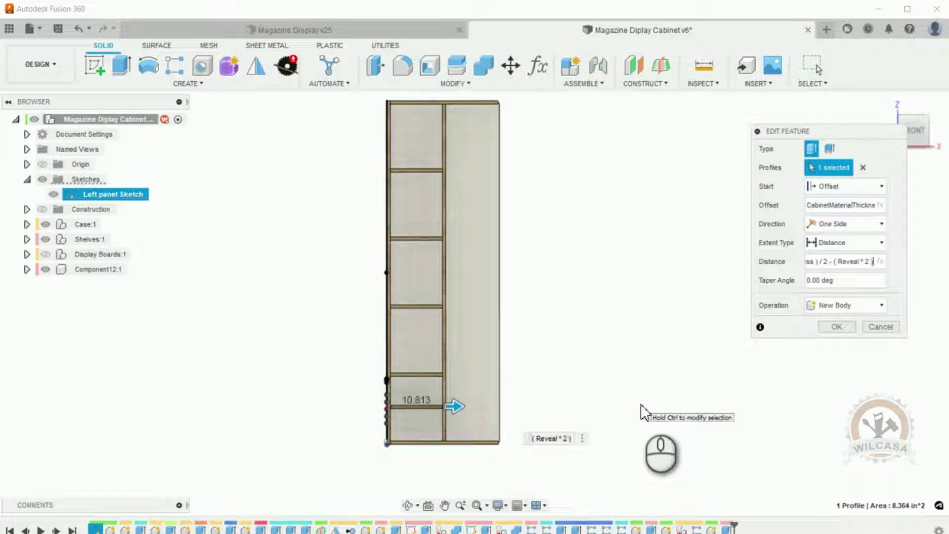
pyautogui.click(837, 328)
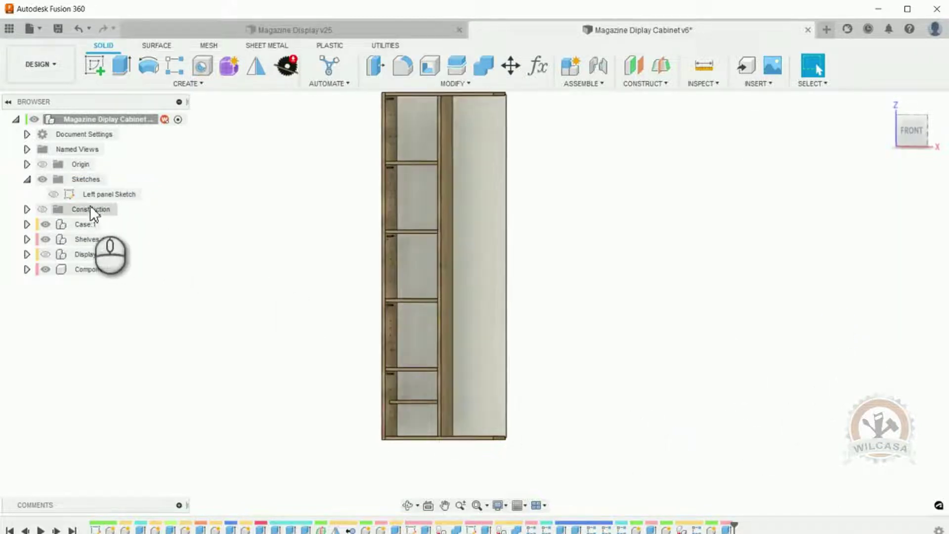
# Create an internal, active Standard component named Adjustable Shelves under the cabinet's top-level assembly.
pyautogui.keyDown('shift'); pyautogui.moveTo(367, 333); pyautogui.dragTo(682, 352, button='middle'); pyautogui.keyUp('shift')
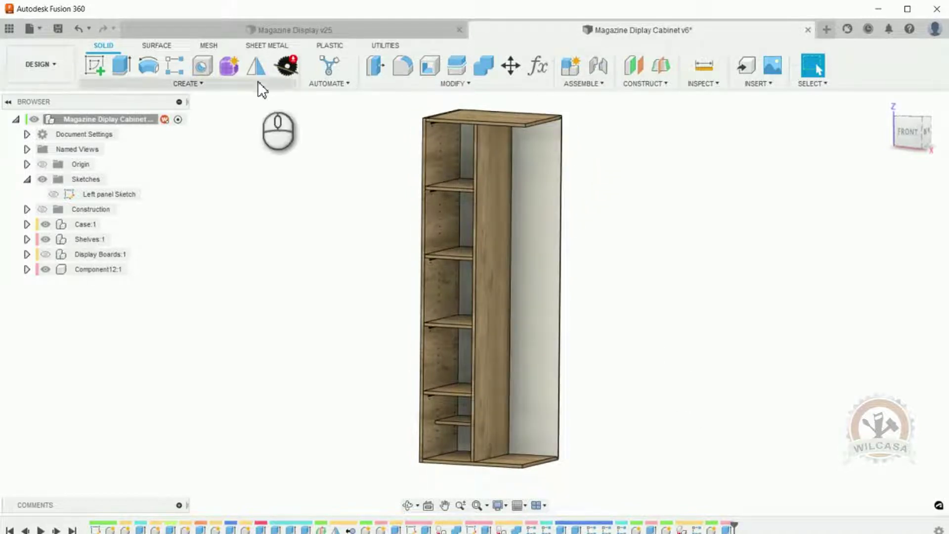
pyautogui.click(577, 68)
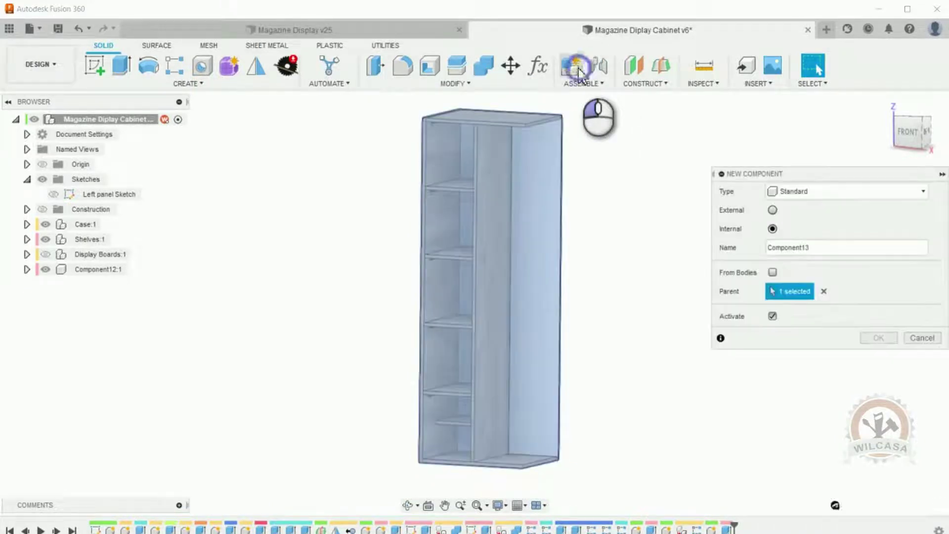
pyautogui.click(822, 247)
pyautogui.moveTo(820, 248); pyautogui.dragTo(706, 250)
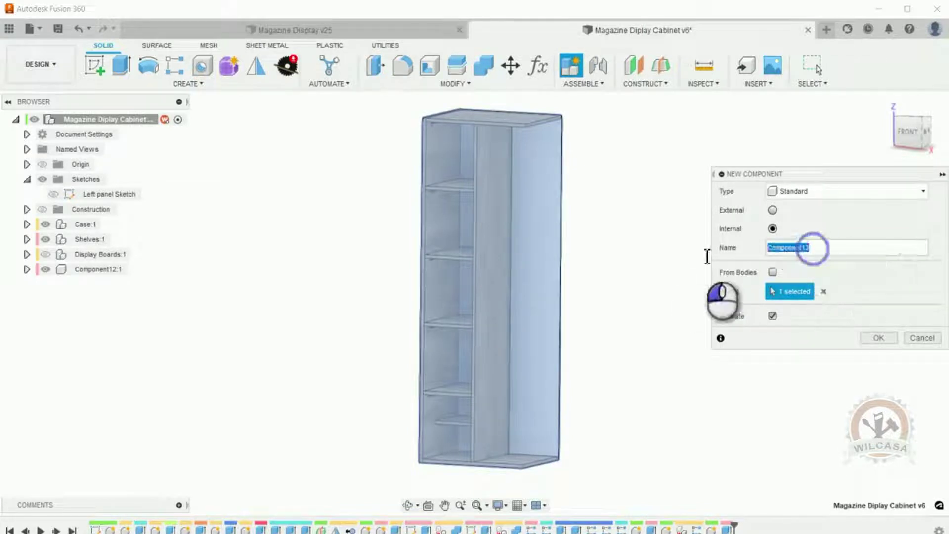
pyautogui.press('BackSpace')
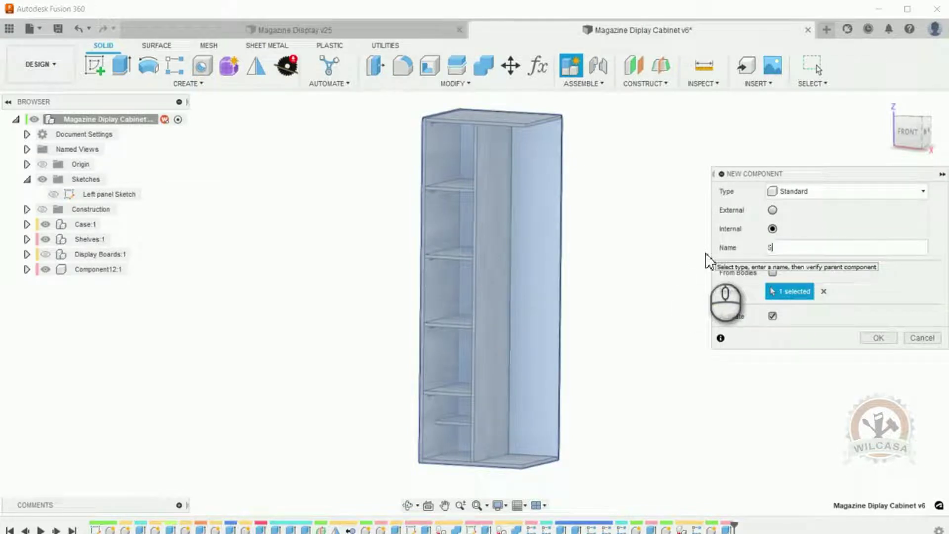
pyautogui.write('Adjustable Shie')
pyautogui.write('ves')
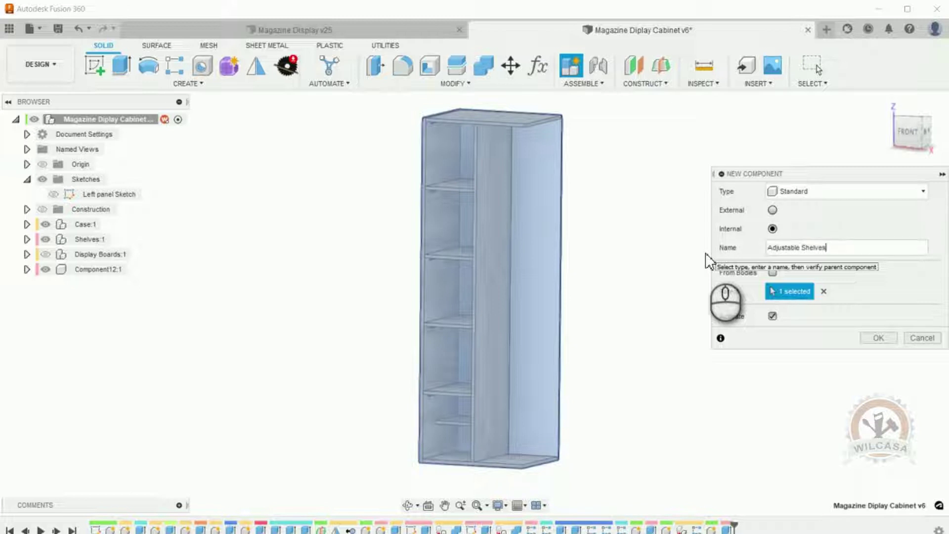
pyautogui.press('Return')
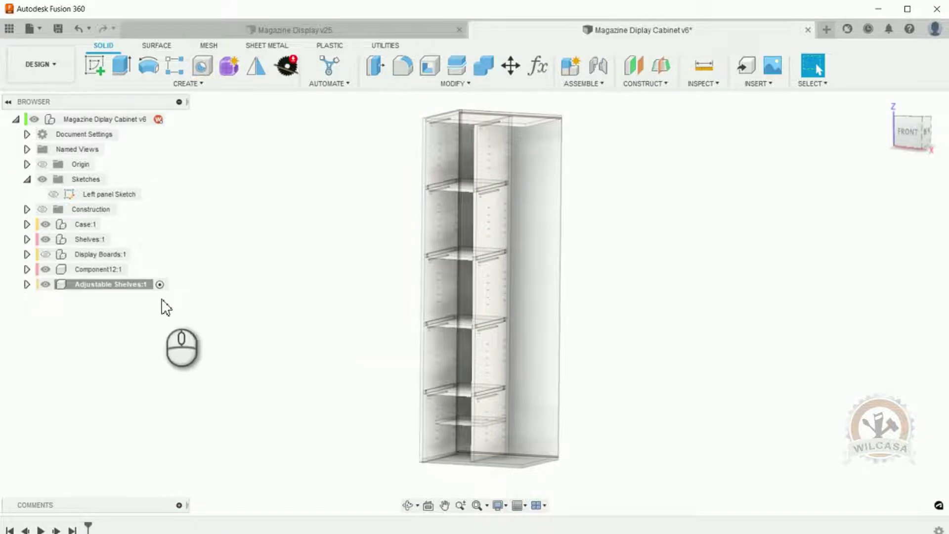
# Rename Component12 as Adjustable Shef and nest it inside the Adjustable Shelves component.
pyautogui.click(95, 282)
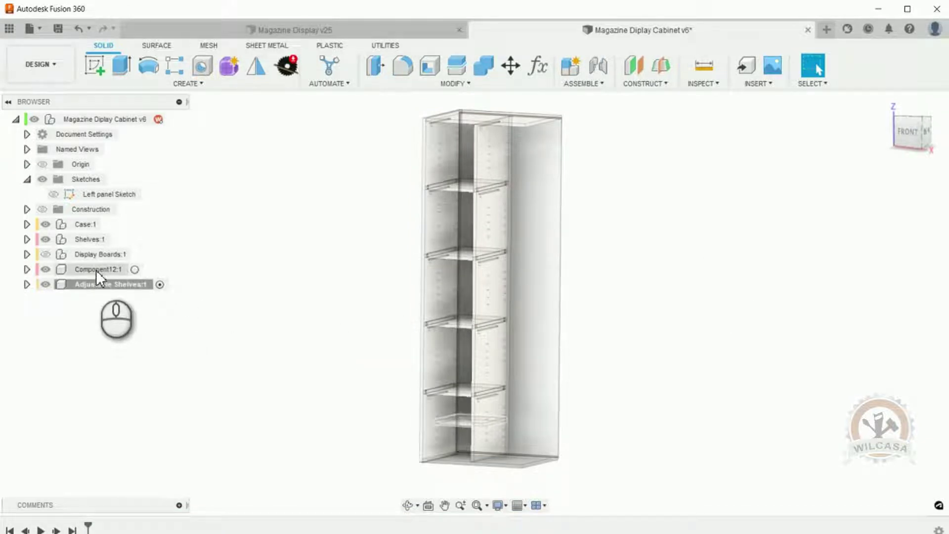
pyautogui.rightClick(96, 270)
pyautogui.click(74, 340)
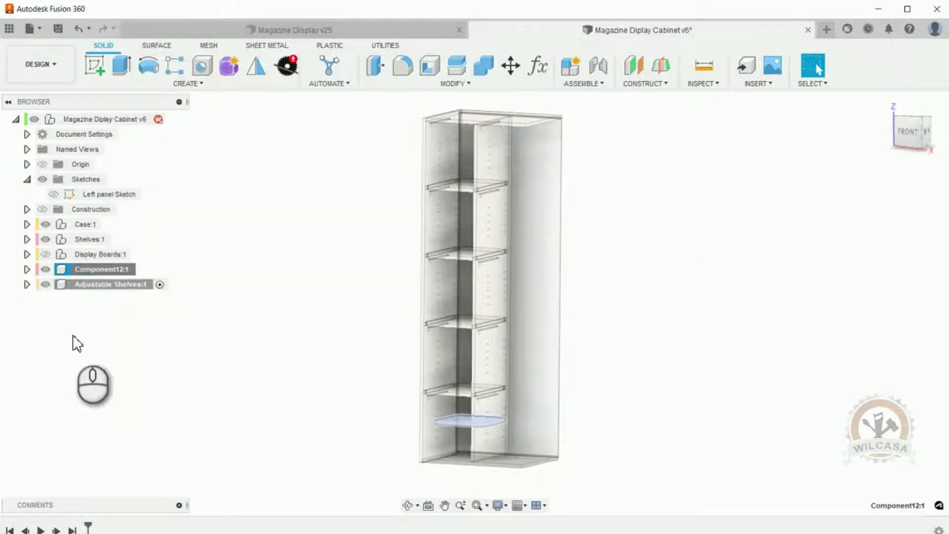
pyautogui.rightClick(93, 275)
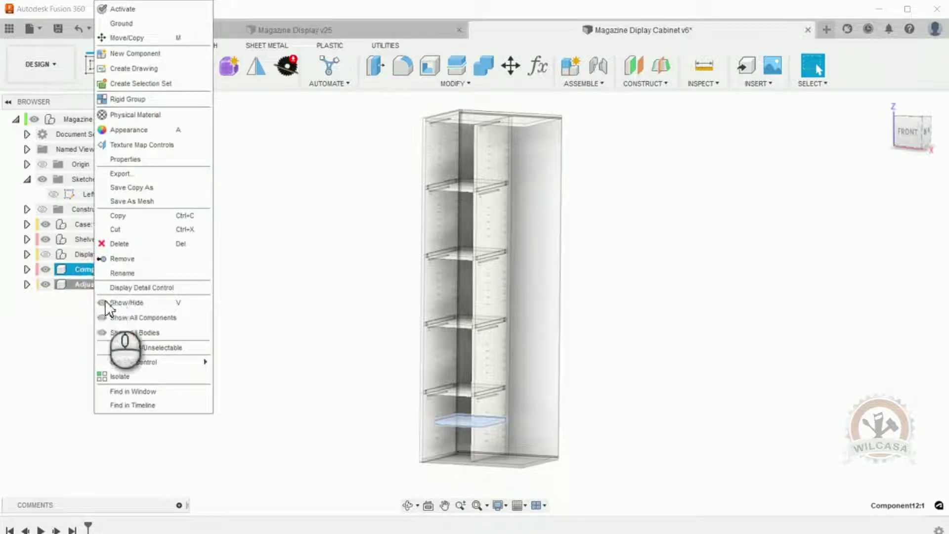
pyautogui.click(131, 272)
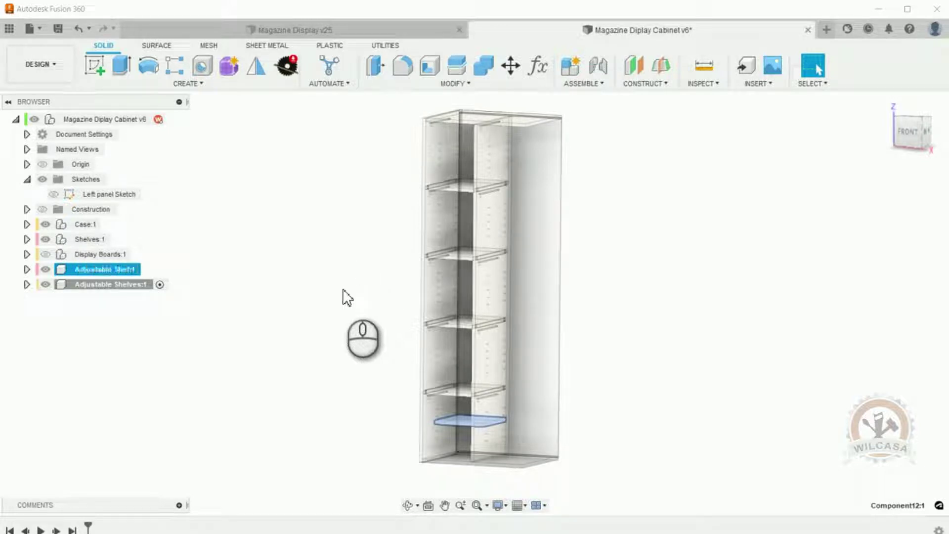
pyautogui.click(91, 270)
pyautogui.moveTo(91, 270); pyautogui.dragTo(91, 287)
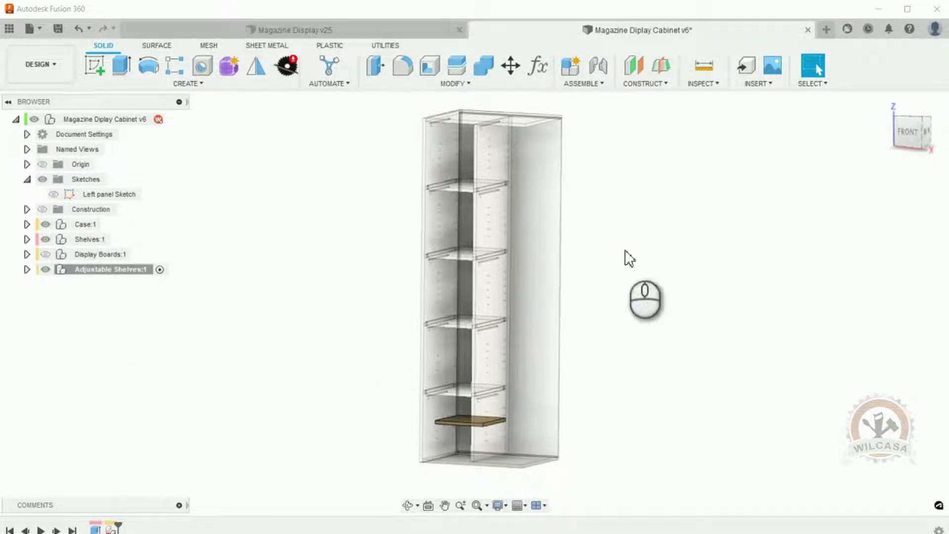
# Start a rectangular pattern of the Adjustable Shef component along the case's vertical front edge, with Components as the object type.
pyautogui.scroll(-1, 637, 260)
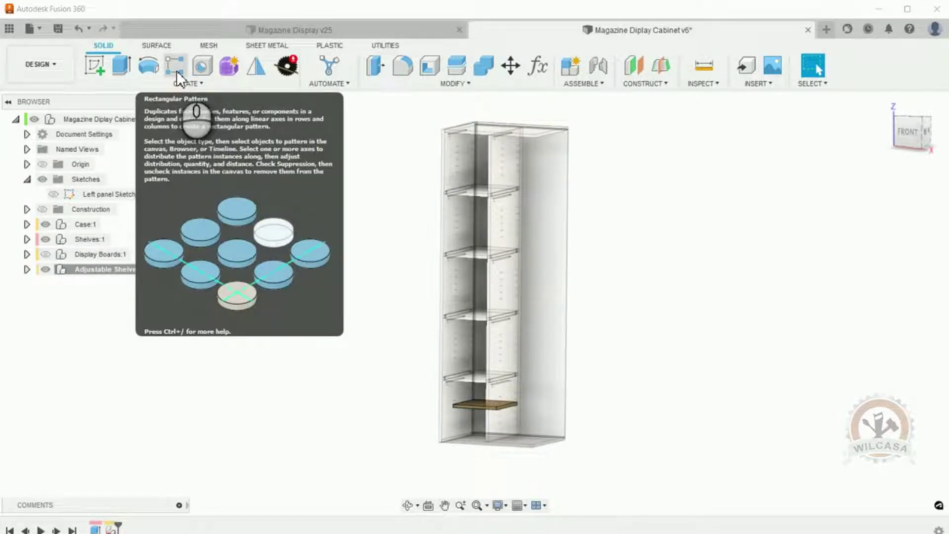
pyautogui.click(177, 70)
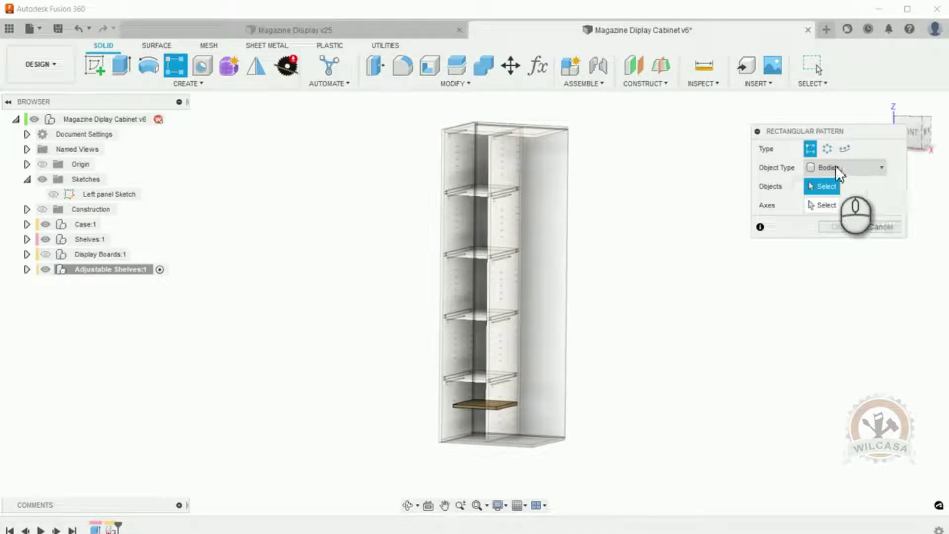
pyautogui.click(882, 168)
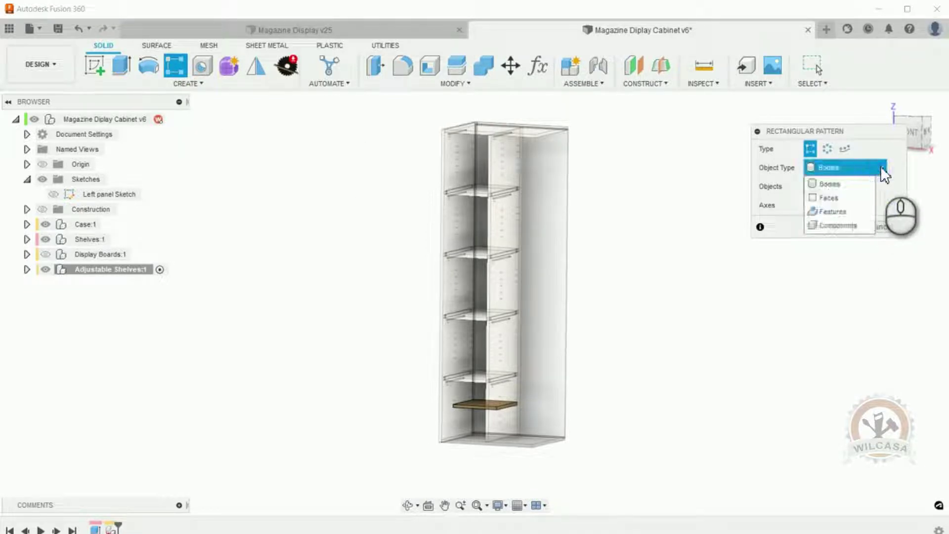
pyautogui.click(850, 225)
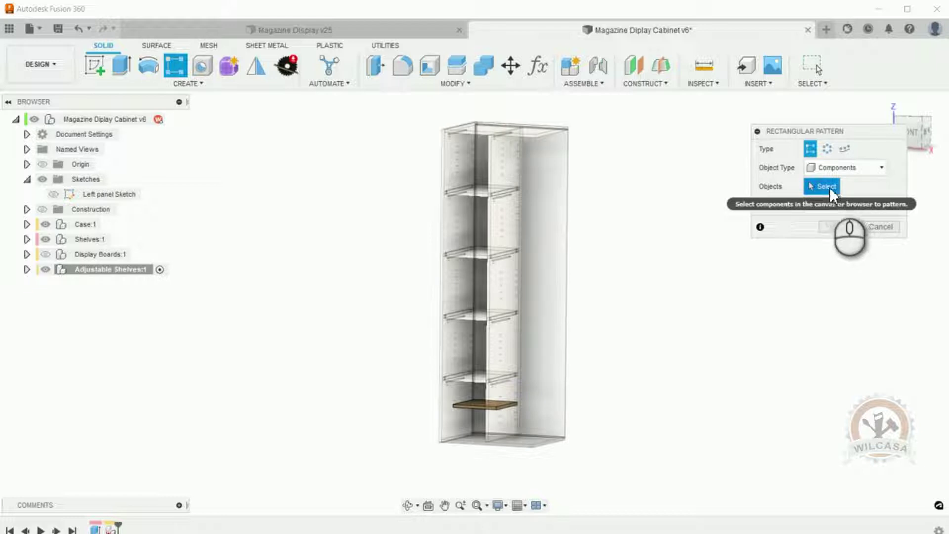
pyautogui.click(473, 404)
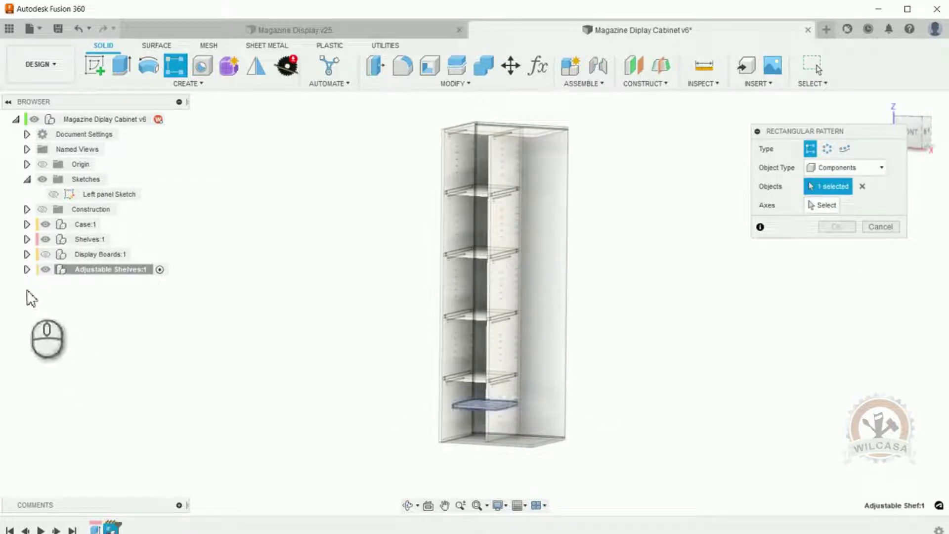
pyautogui.click(27, 269)
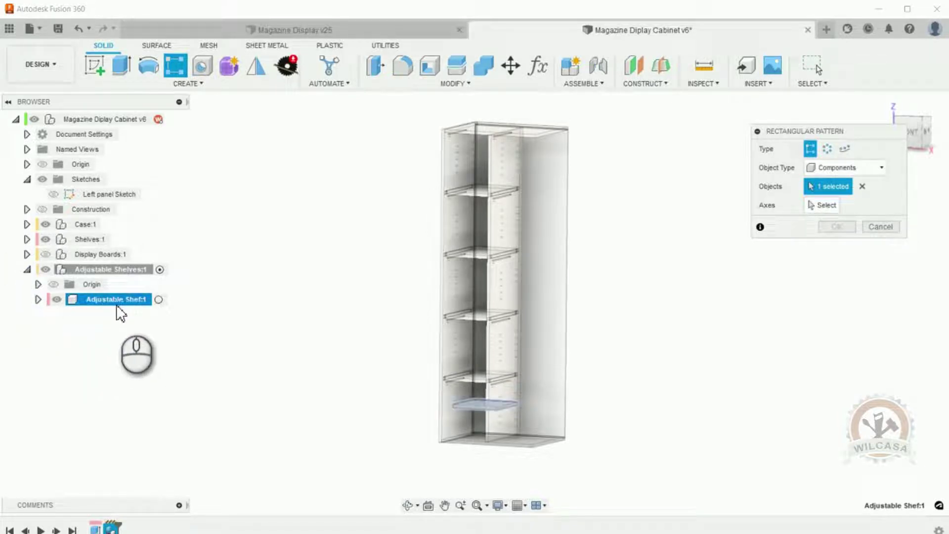
pyautogui.click(828, 207)
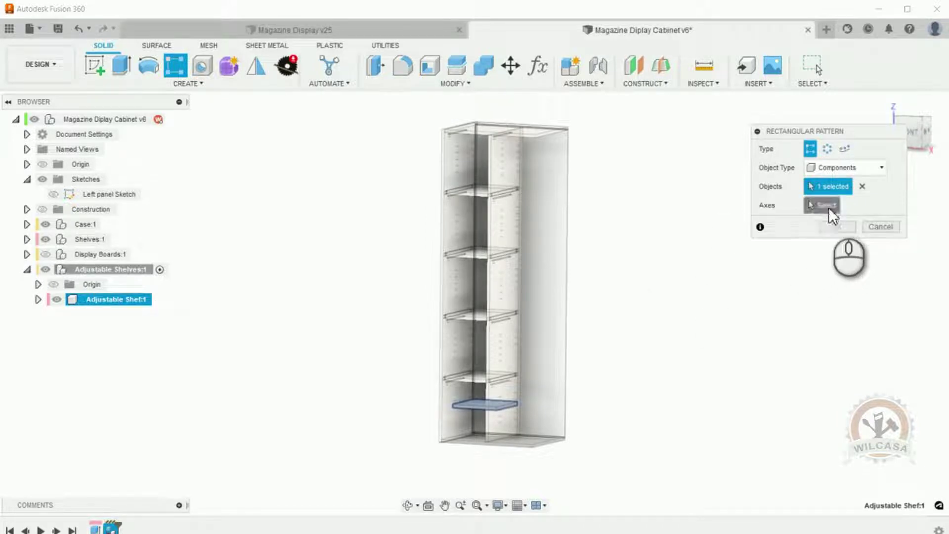
pyautogui.click(444, 301)
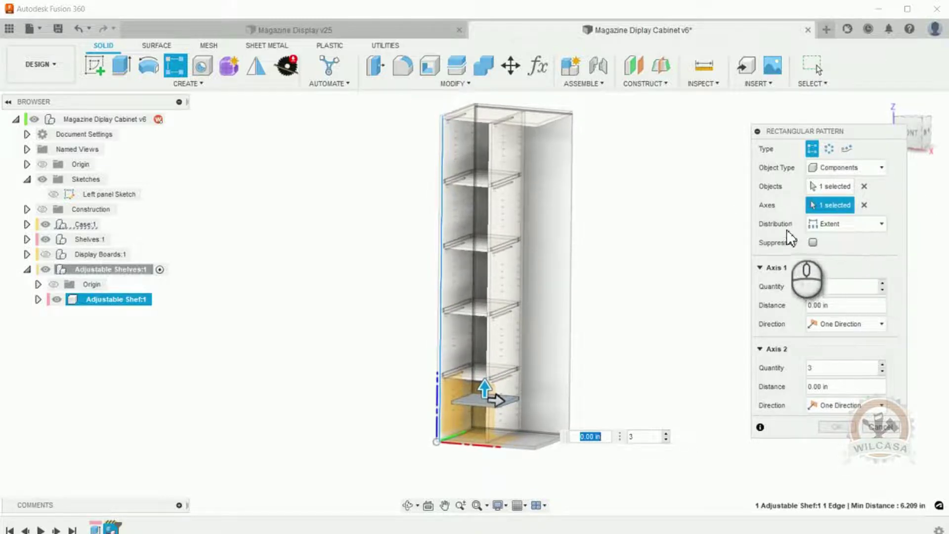
# Set the pattern's distribution to Spacing and its first-axis quantity to ShelvesQty + 1.
pyautogui.click(882, 225)
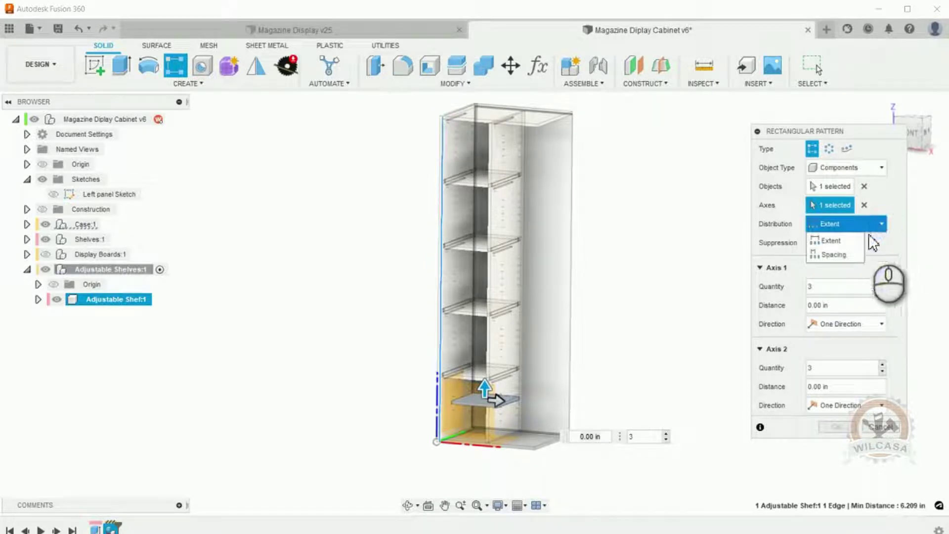
pyautogui.click(845, 256)
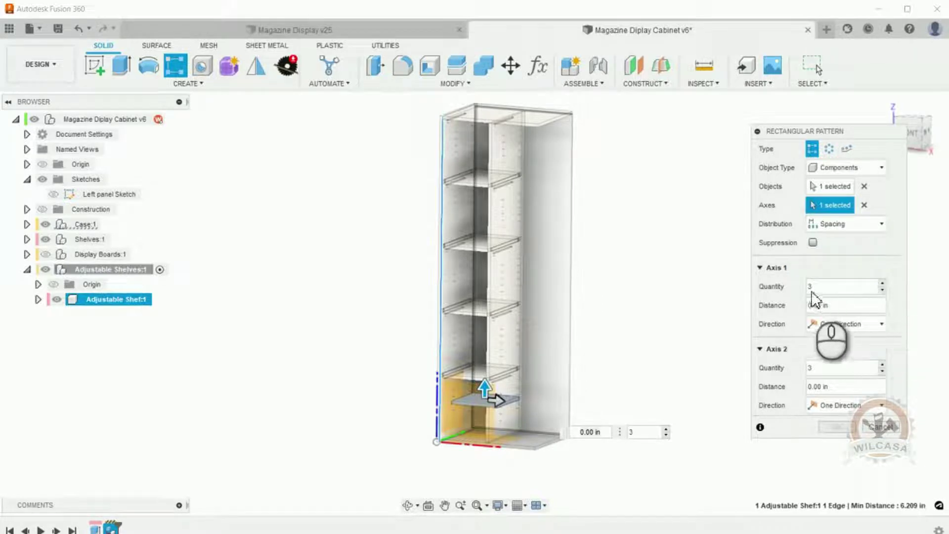
pyautogui.doubleClick(841, 287)
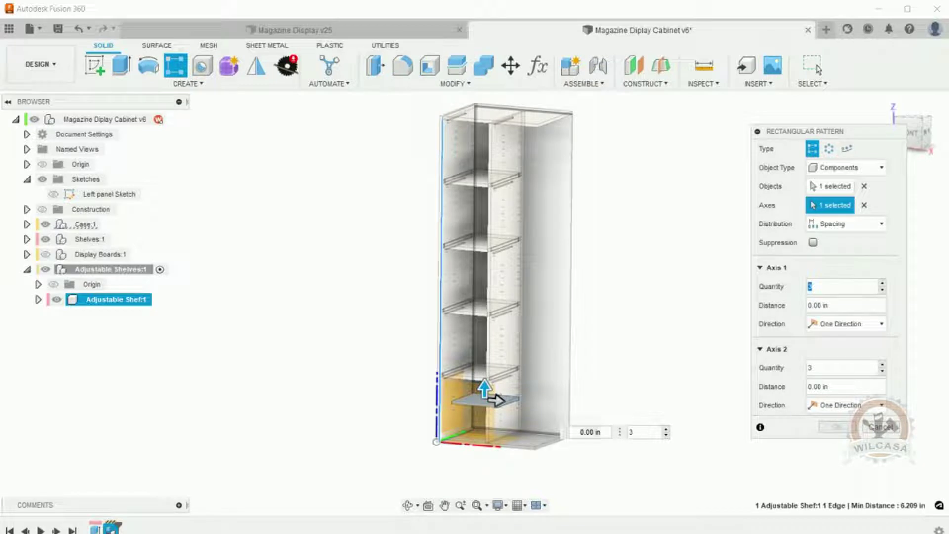
pyautogui.write('sh')
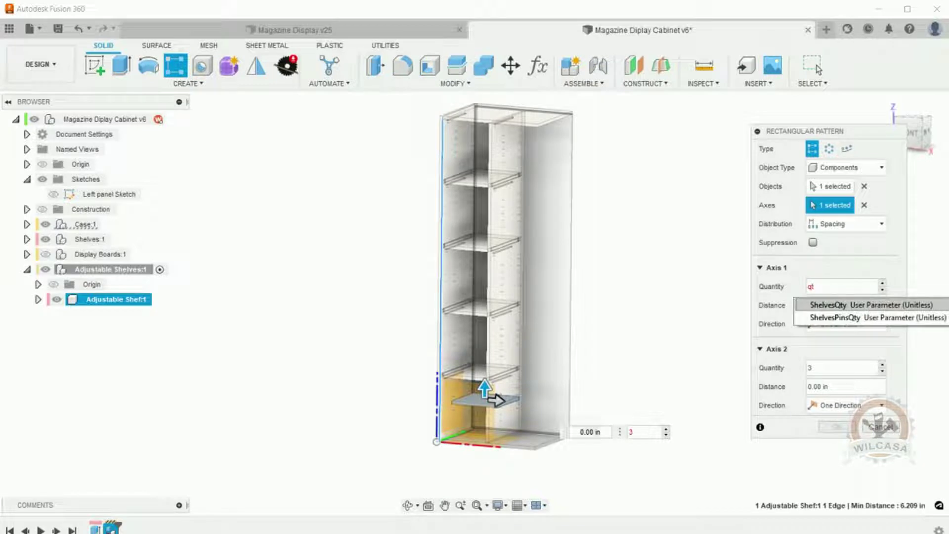
pyautogui.press('Return')
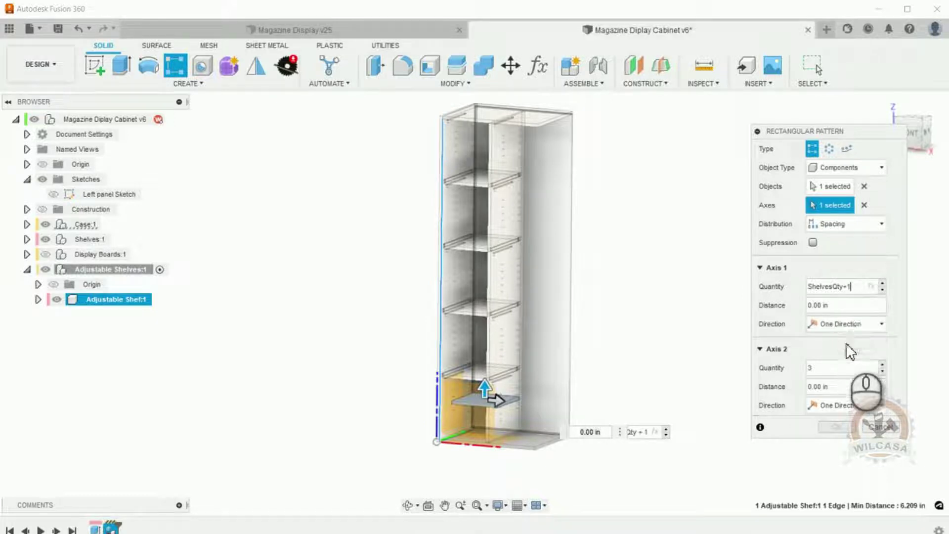
# Set the first-axis distance to DistanceBetweenShelves and the second-axis quantity to 1, and complete the shelf pattern.
pyautogui.click(825, 303)
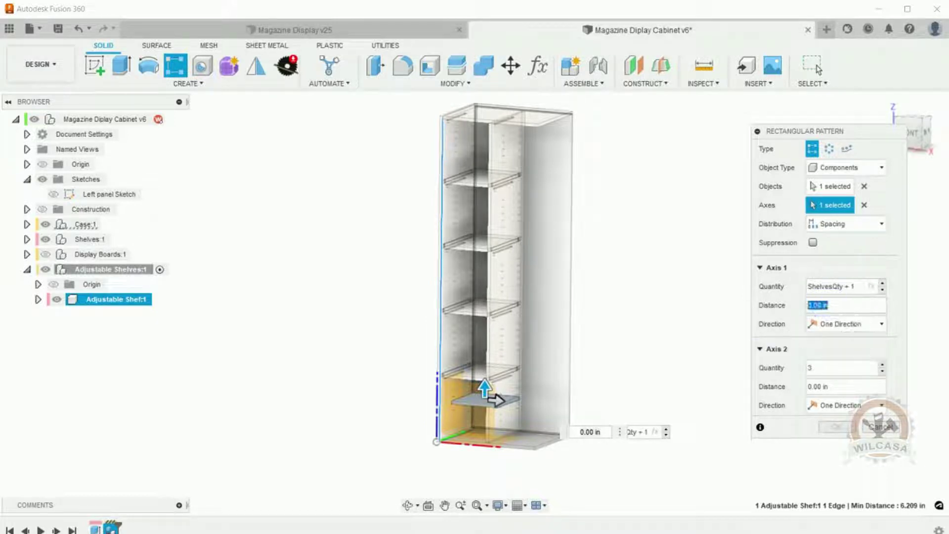
pyautogui.write('be')
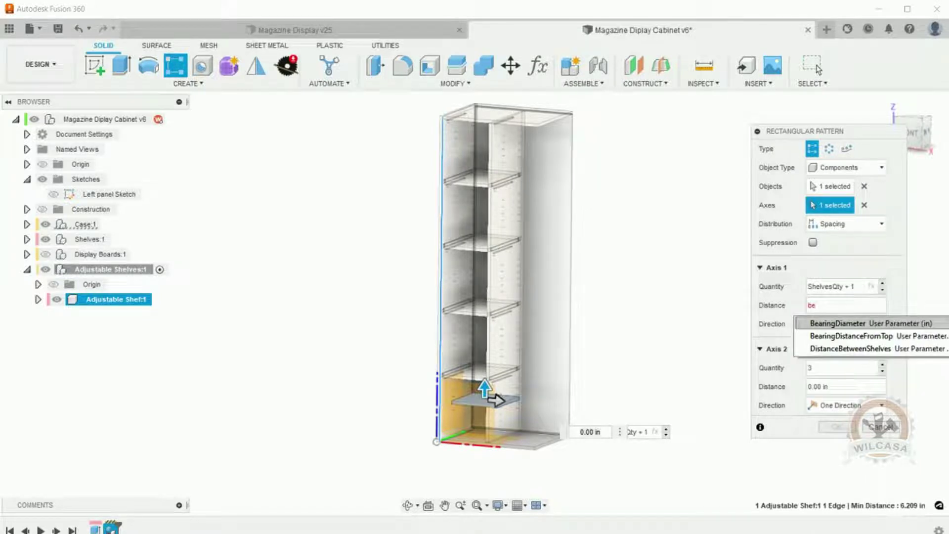
pyautogui.press('Down')
pyautogui.press('Down')
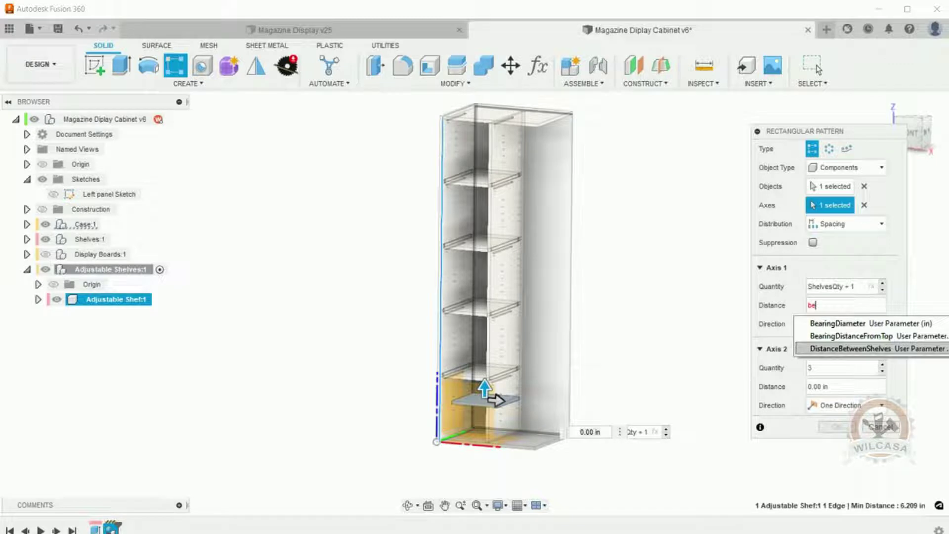
pyautogui.press('Return')
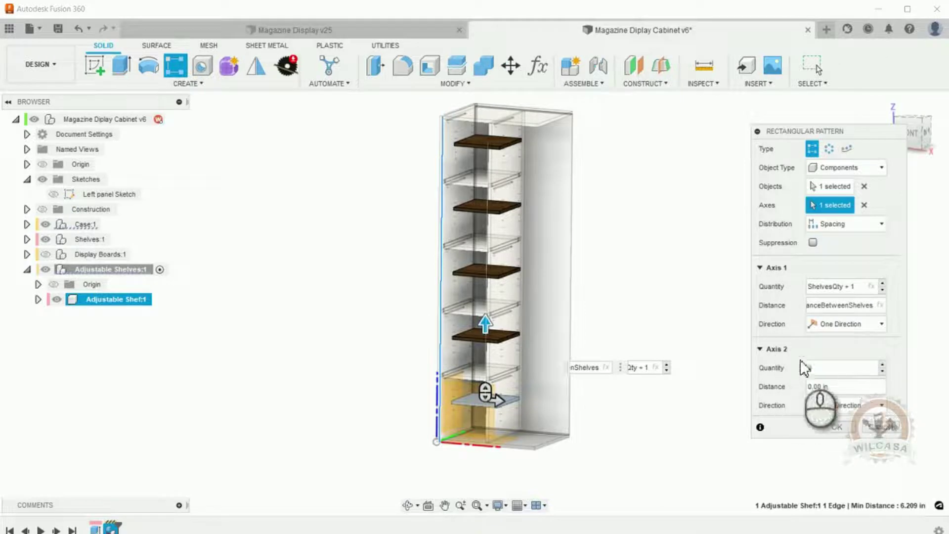
pyautogui.click(883, 370)
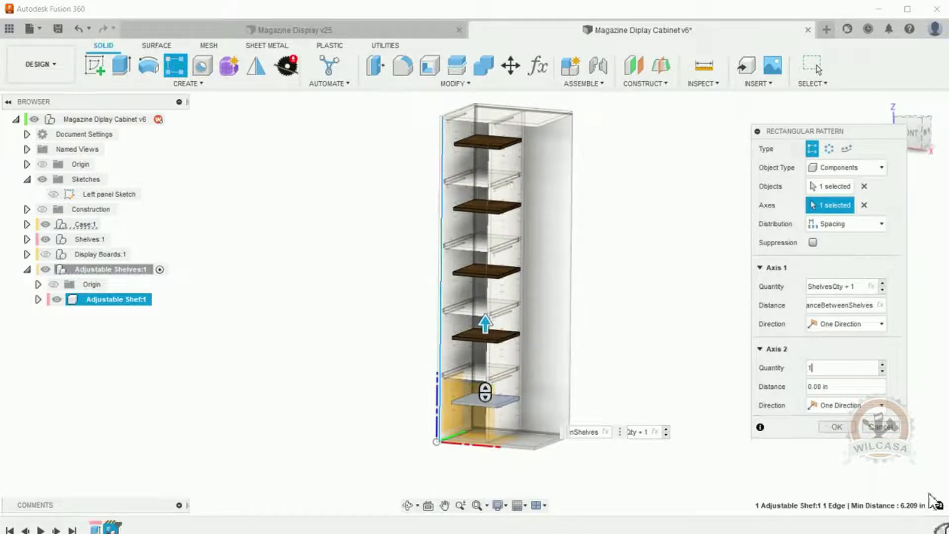
pyautogui.click(837, 428)
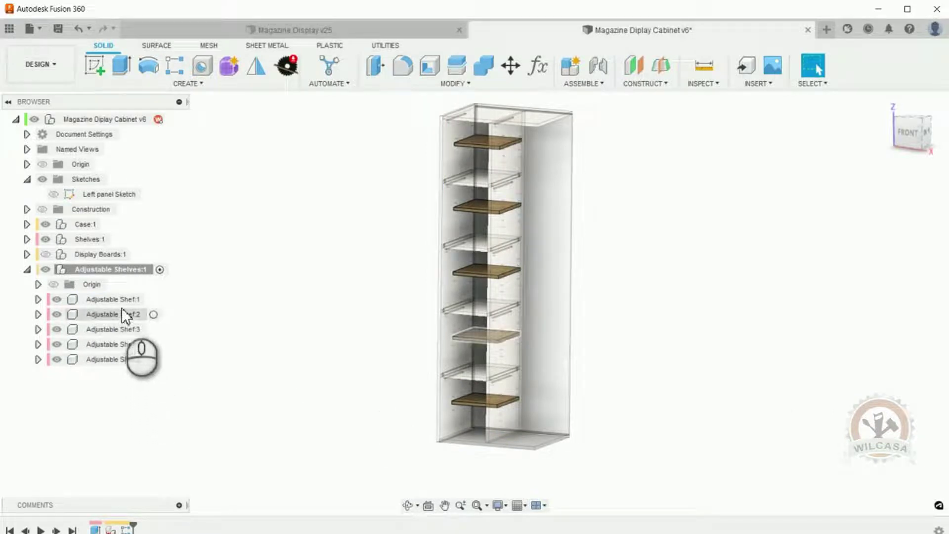
# Collapse the Adjustable Shelves component and activate the cabinet's top-level assembly.
pyautogui.click(62, 270)
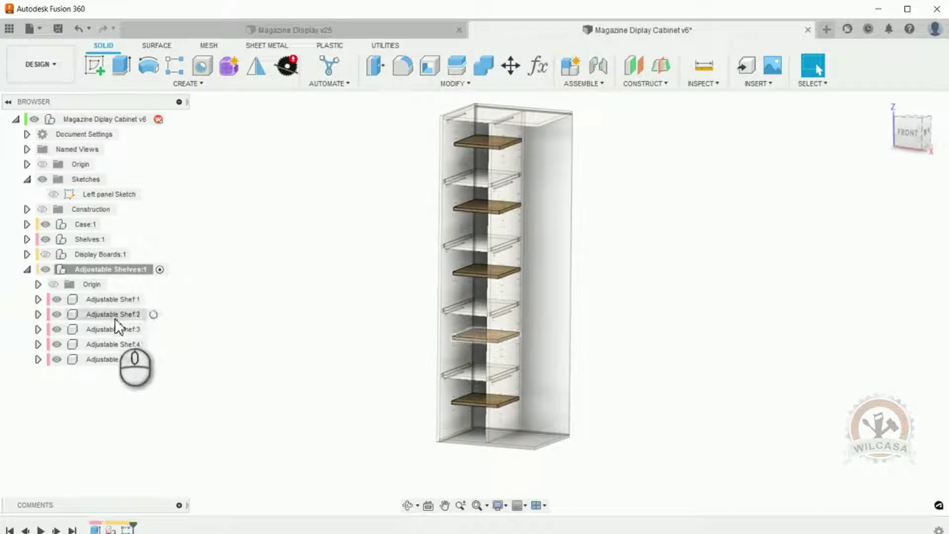
pyautogui.click(27, 270)
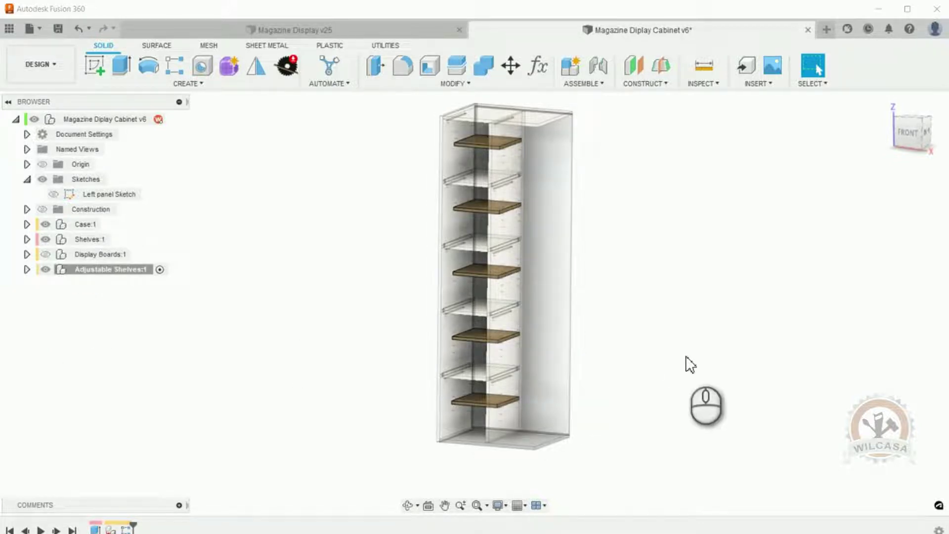
pyautogui.click(136, 121)
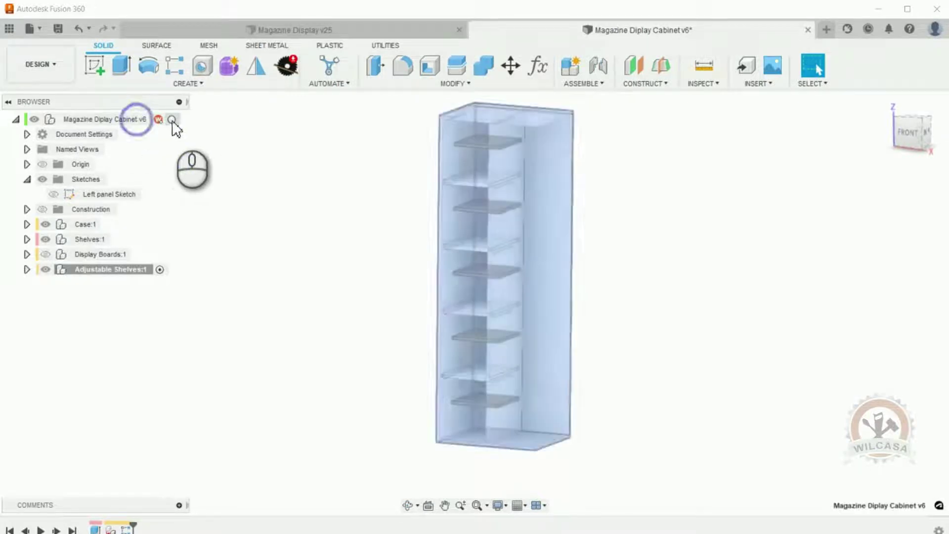
pyautogui.click(173, 119)
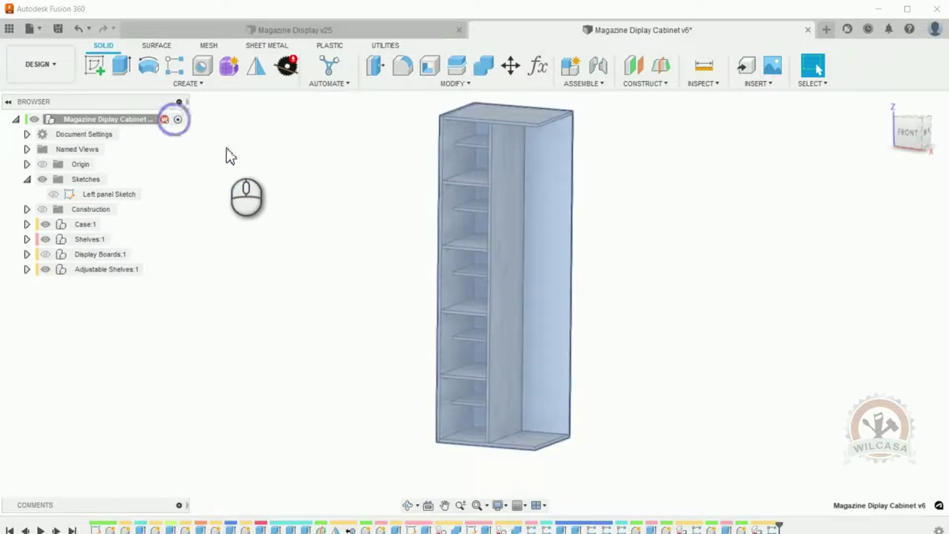
pyautogui.click(683, 361)
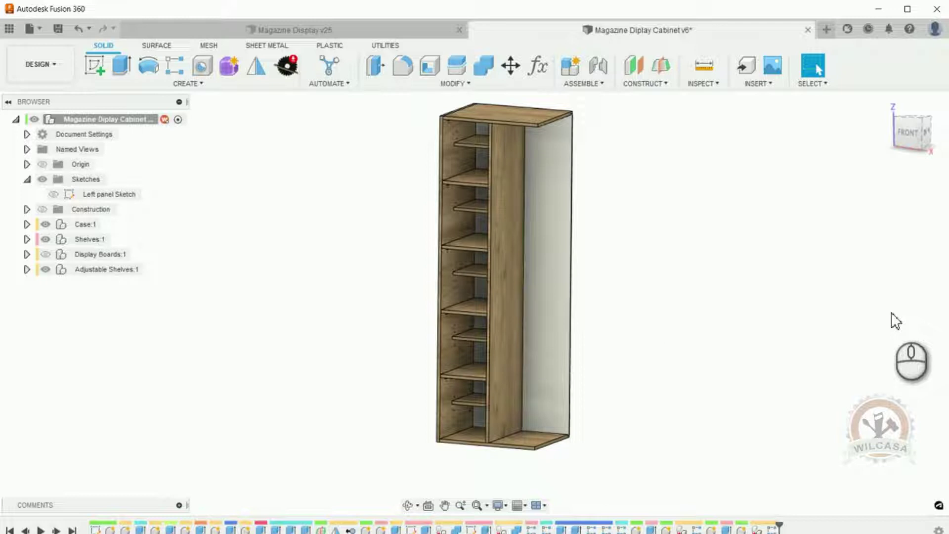
# Inspect the patterned shelves in the cabinet with the Display Boards component shown, and hide the boards again.
pyautogui.scroll(2, 892, 316)
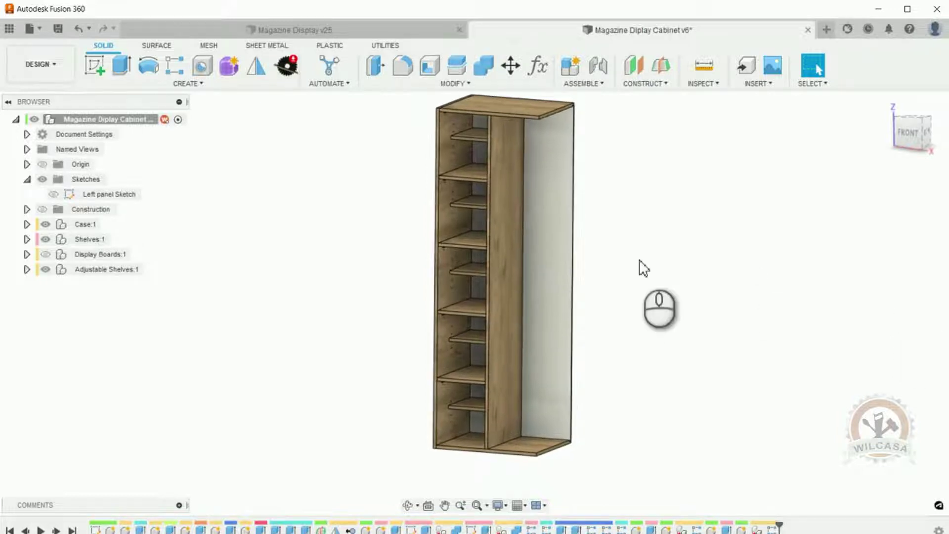
pyautogui.keyDown('shift'); pyautogui.moveTo(639, 261); pyautogui.dragTo(644, 259, button='middle'); pyautogui.keyUp('shift')
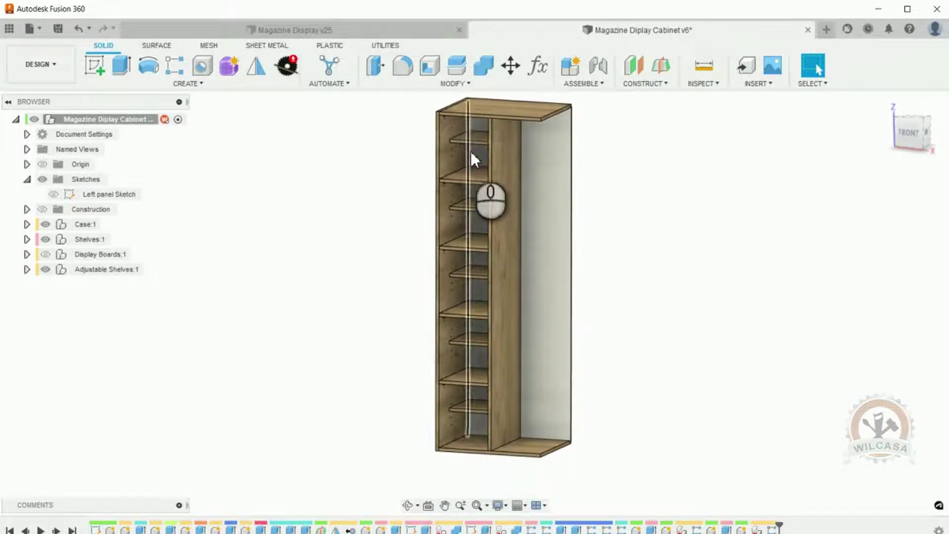
pyautogui.scroll(4, 472, 146)
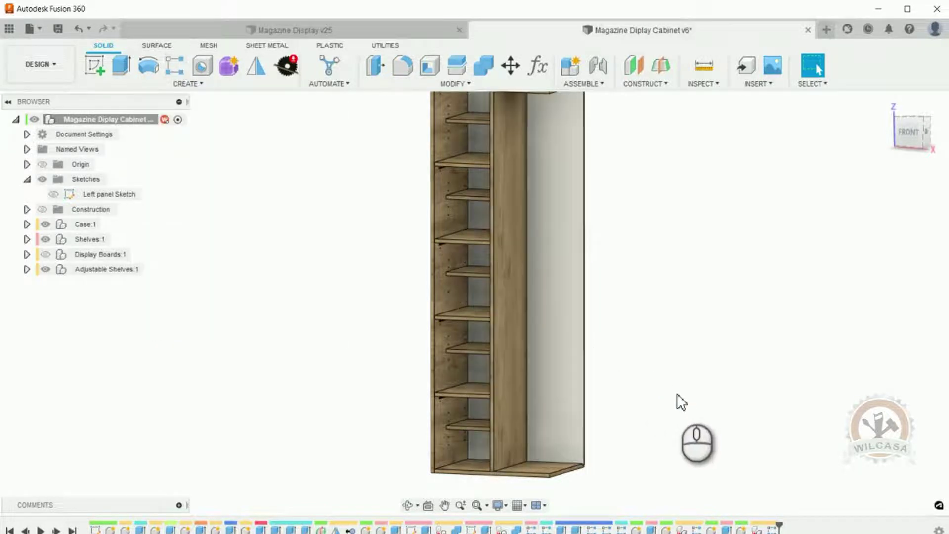
pyautogui.scroll(-2, 681, 401)
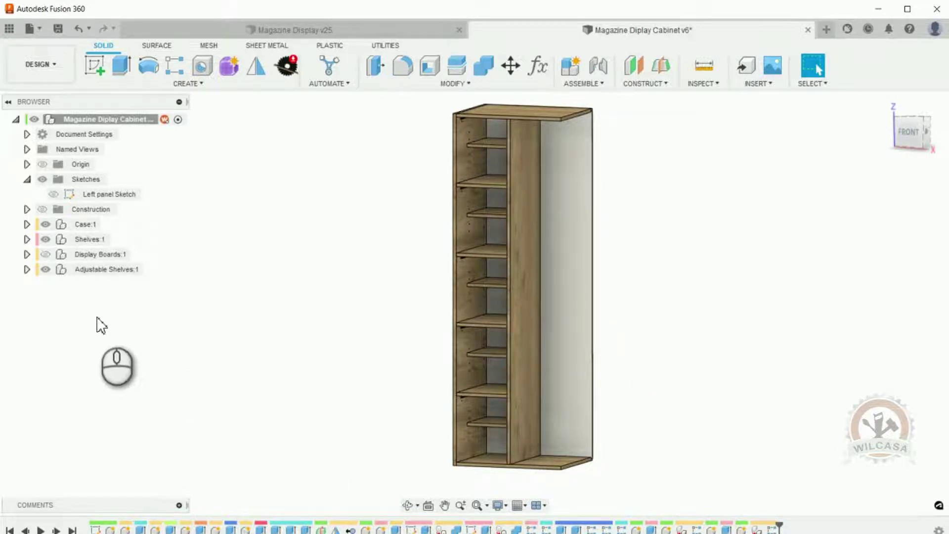
pyautogui.click(61, 255)
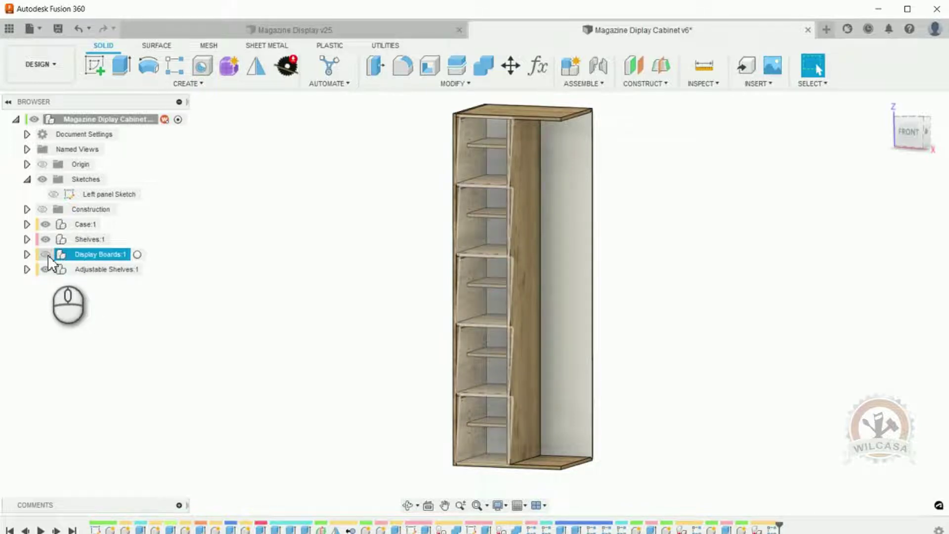
pyautogui.click(46, 254)
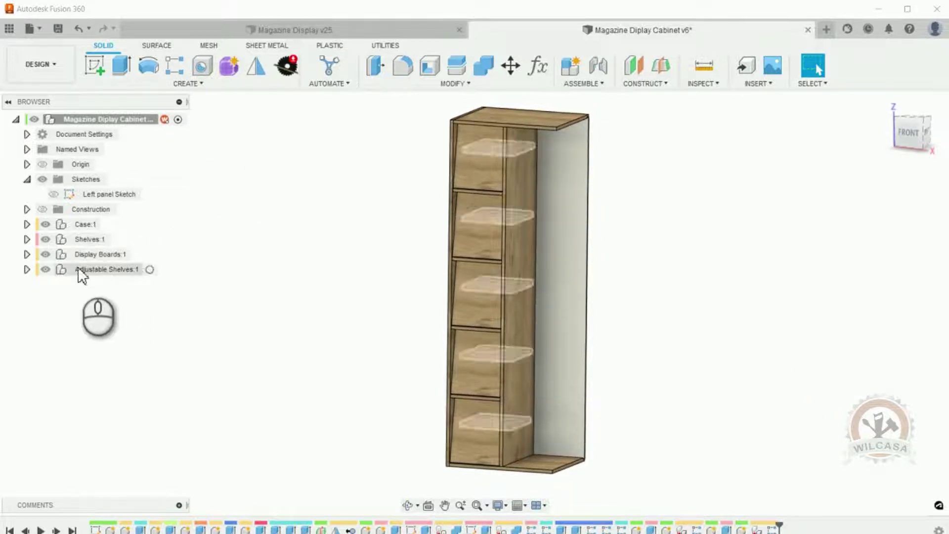
pyautogui.click(45, 254)
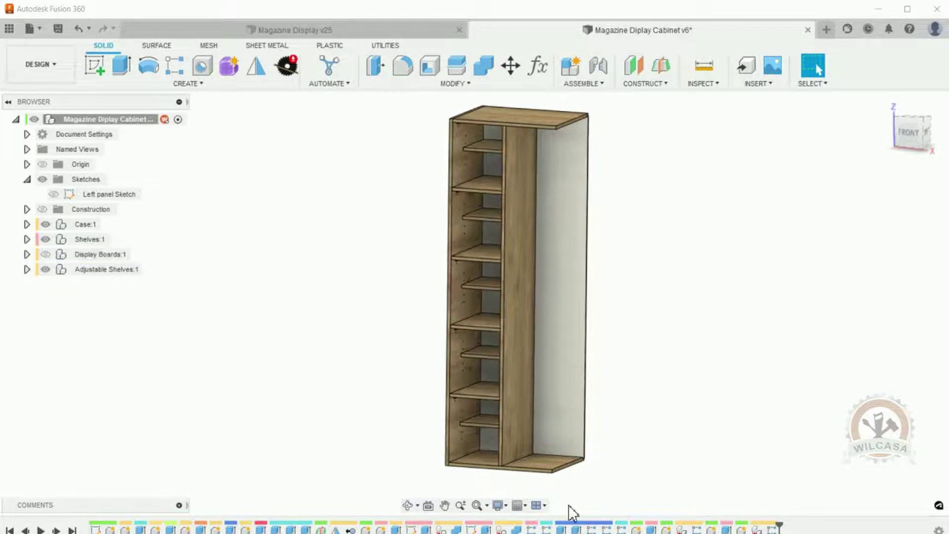
# Isolate the lowest fixed shelf, Shelf:1, from the rest of the cabinet.
pyautogui.scroll(5, 494, 429)
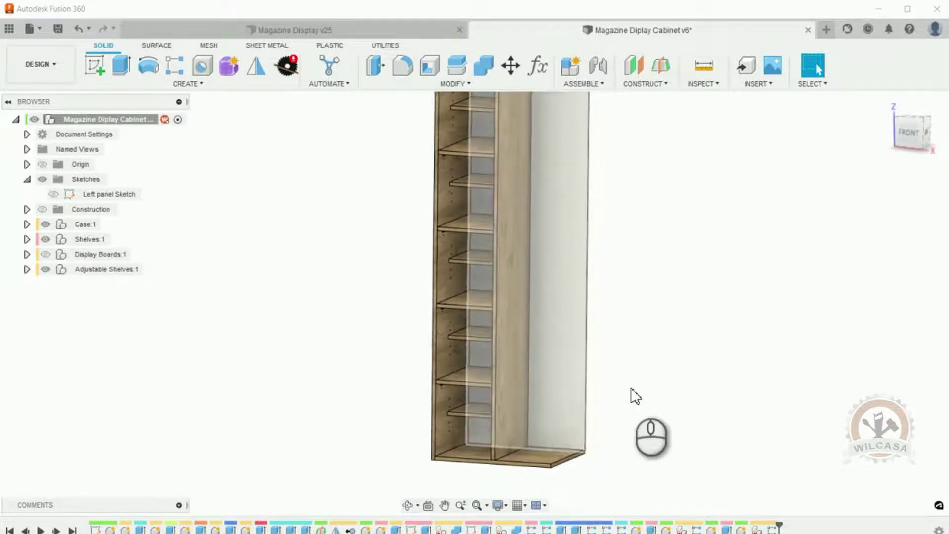
pyautogui.moveTo(640, 396); pyautogui.dragTo(636, 380, button='middle')
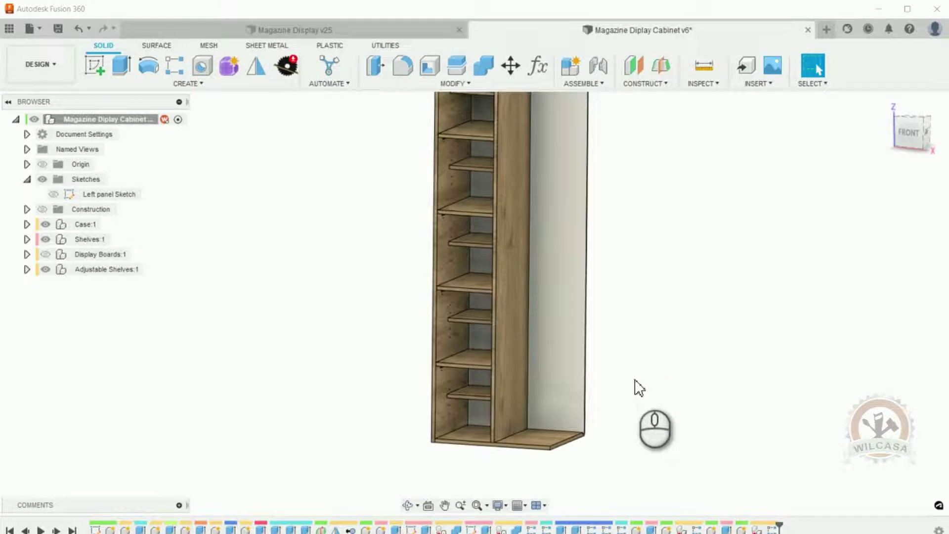
pyautogui.click(474, 363)
pyautogui.rightClick(475, 369)
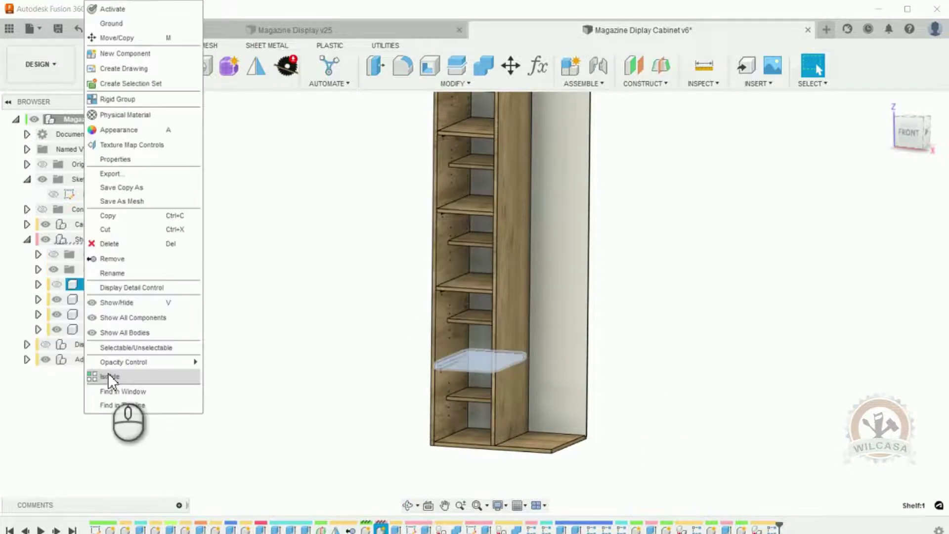
pyautogui.click(108, 374)
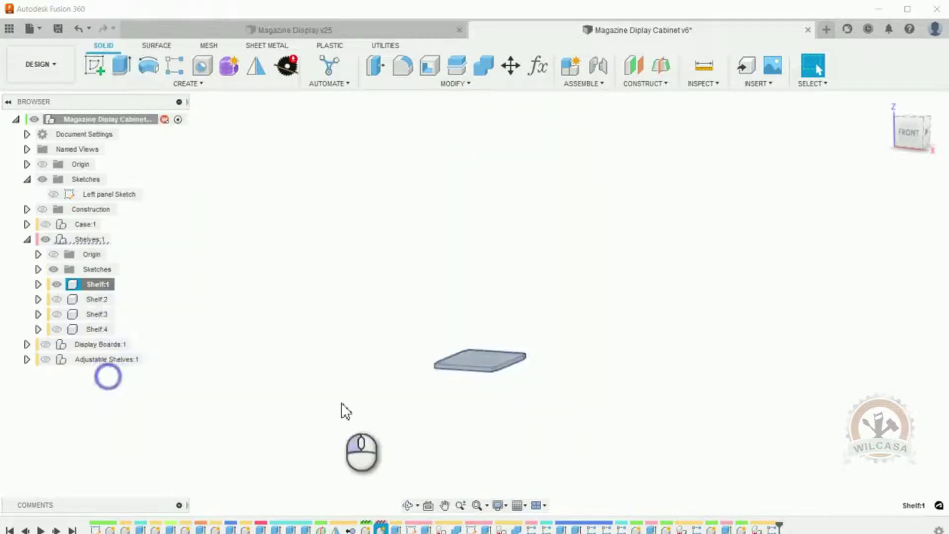
# Examine the notched corners and edges of the isolated fixed shelf from several angles.
pyautogui.click(502, 393)
pyautogui.scroll(5, 482, 386)
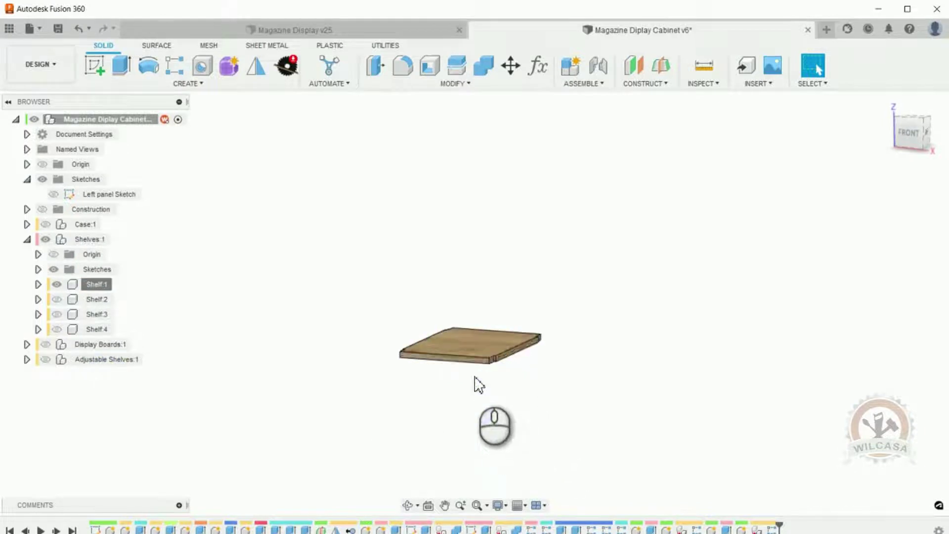
pyautogui.scroll(3, 559, 361)
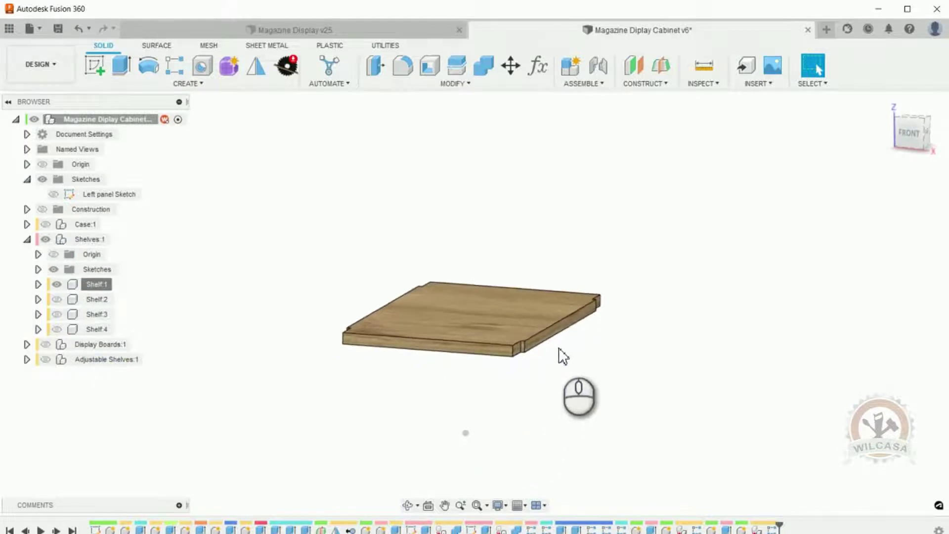
pyautogui.keyDown('shift'); pyautogui.moveTo(552, 326); pyautogui.dragTo(414, 316, button='middle'); pyautogui.keyUp('shift')
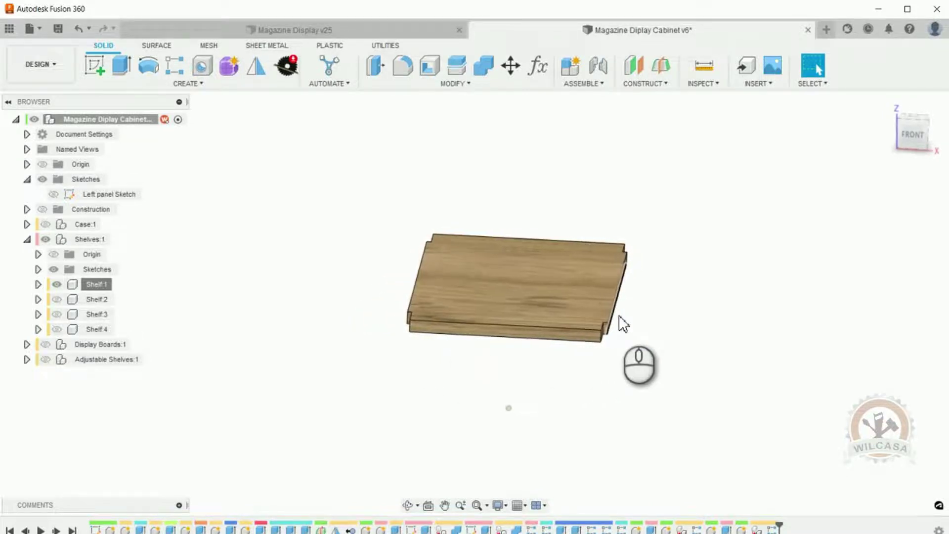
pyautogui.keyDown('shift'); pyautogui.moveTo(803, 356); pyautogui.dragTo(798, 356, button='middle'); pyautogui.keyUp('shift')
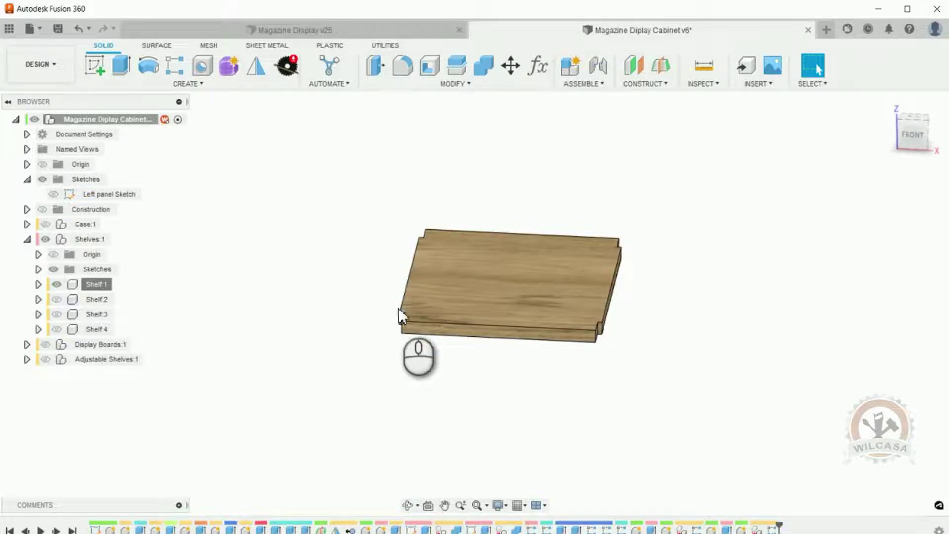
pyautogui.moveTo(394, 309)
pyautogui.keyDown('shift'); pyautogui.mouseDown(button='middle')
pyautogui.moveTo(394, 318)
pyautogui.moveTo(408, 308)
pyautogui.moveTo(403, 293)
pyautogui.moveTo(432, 276)
pyautogui.moveTo(420, 305)
pyautogui.moveTo(404, 298)
pyautogui.moveTo(415, 303)
pyautogui.moveTo(408, 290)
pyautogui.moveTo(650, 290)
pyautogui.moveTo(604, 303)
pyautogui.moveTo(577, 295)
pyautogui.moveTo(617, 311)
pyautogui.moveTo(612, 290)
pyautogui.moveTo(765, 252)
pyautogui.moveTo(879, 174)
pyautogui.mouseUp(button='middle'); pyautogui.keyUp('shift')
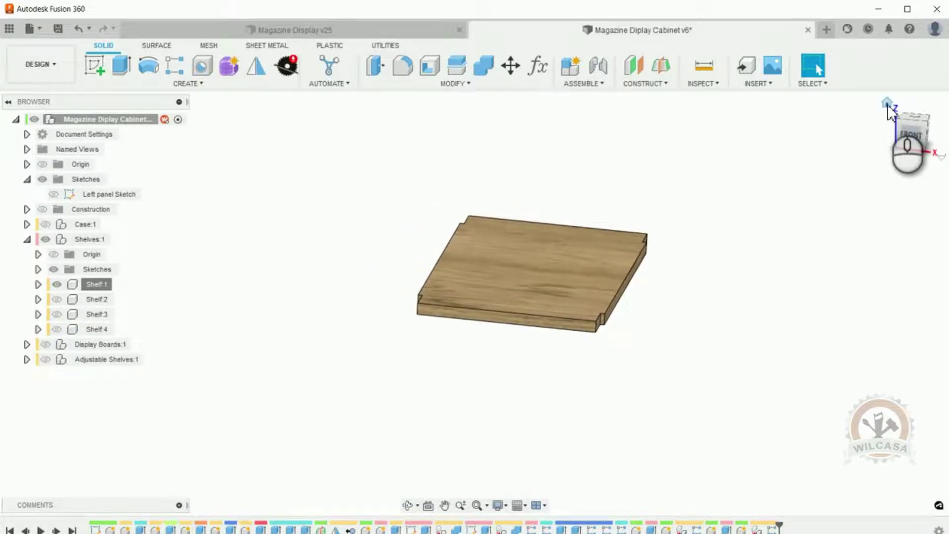
# Unisolate Shelf:1 and return the whole cabinet to the home view.
pyautogui.click(89, 285)
pyautogui.rightClick(90, 290)
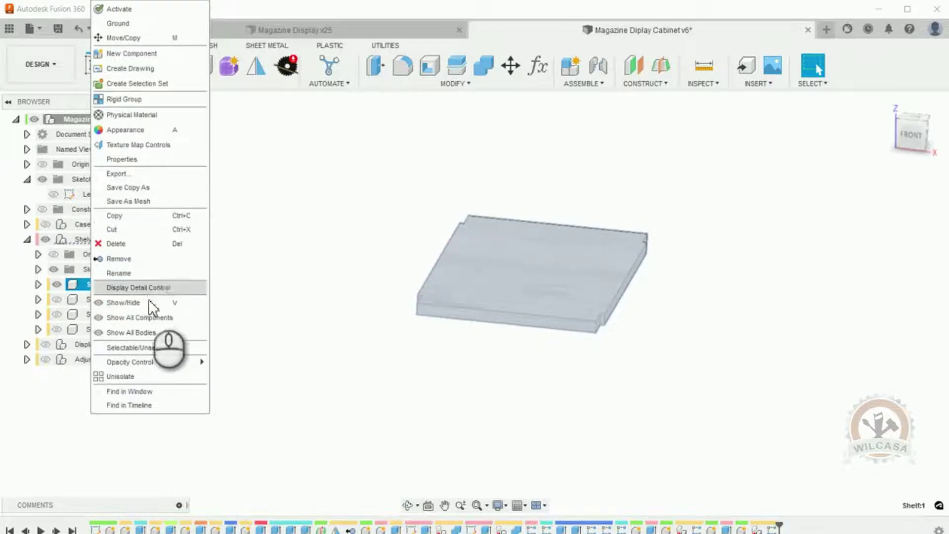
pyautogui.click(135, 376)
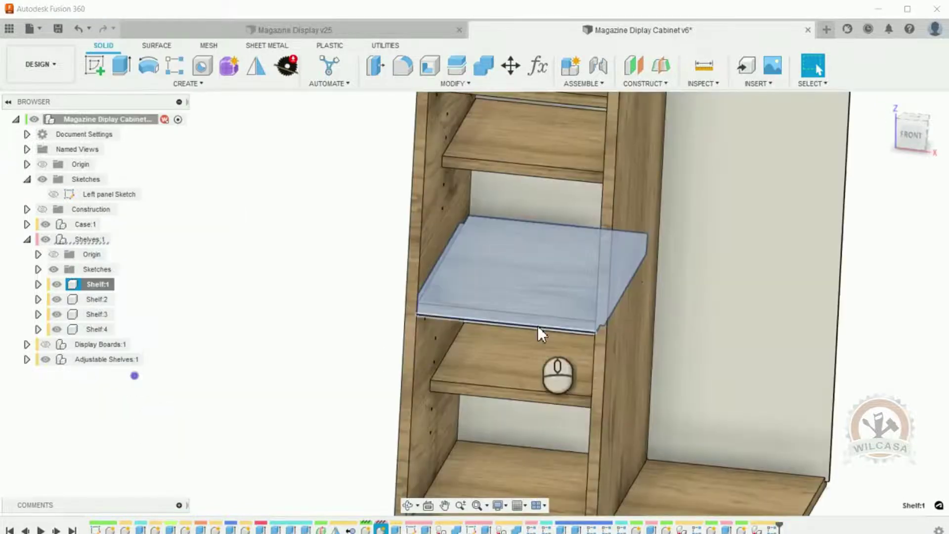
pyautogui.click(875, 313)
pyautogui.keyDown('shift'); pyautogui.moveTo(876, 317); pyautogui.dragTo(803, 359, button='middle'); pyautogui.keyUp('shift')
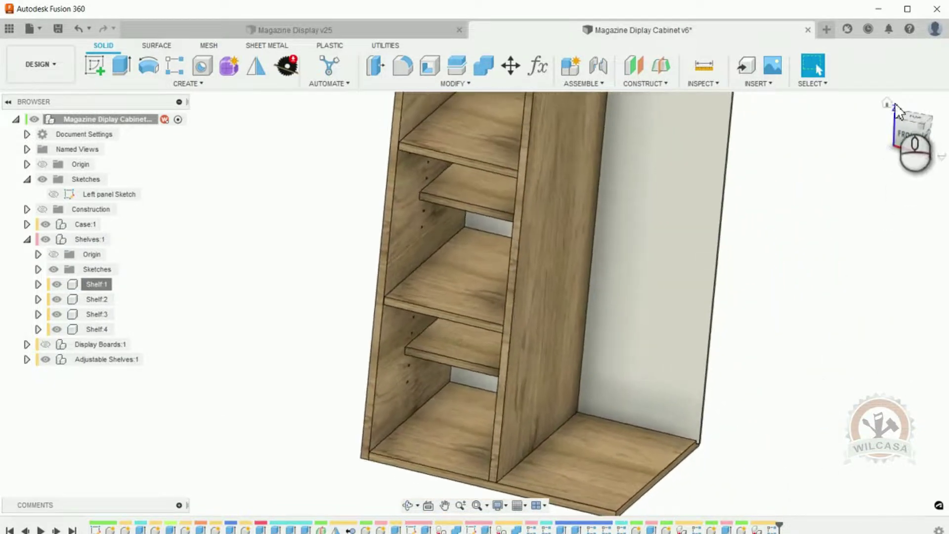
pyautogui.click(888, 104)
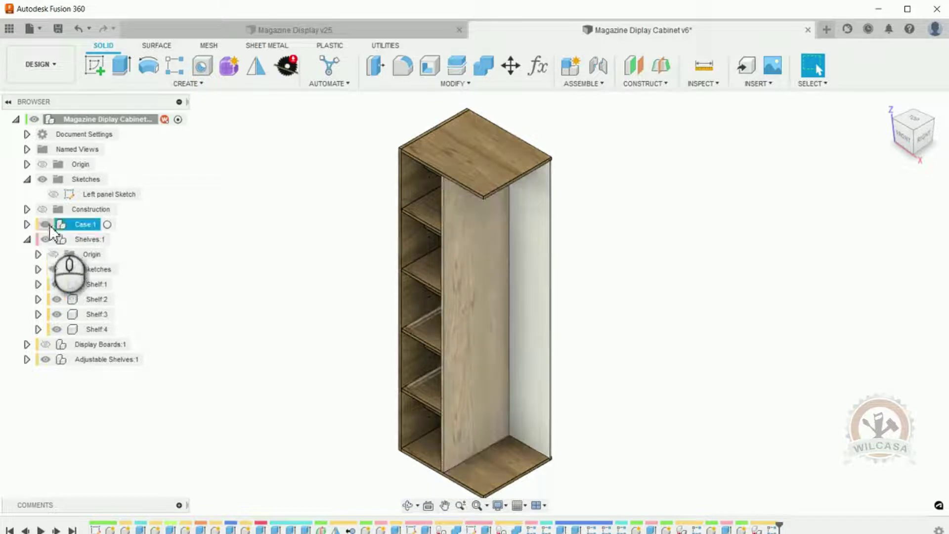
# Hide the Case component and show the Left panel Sketch.
pyautogui.click(46, 224)
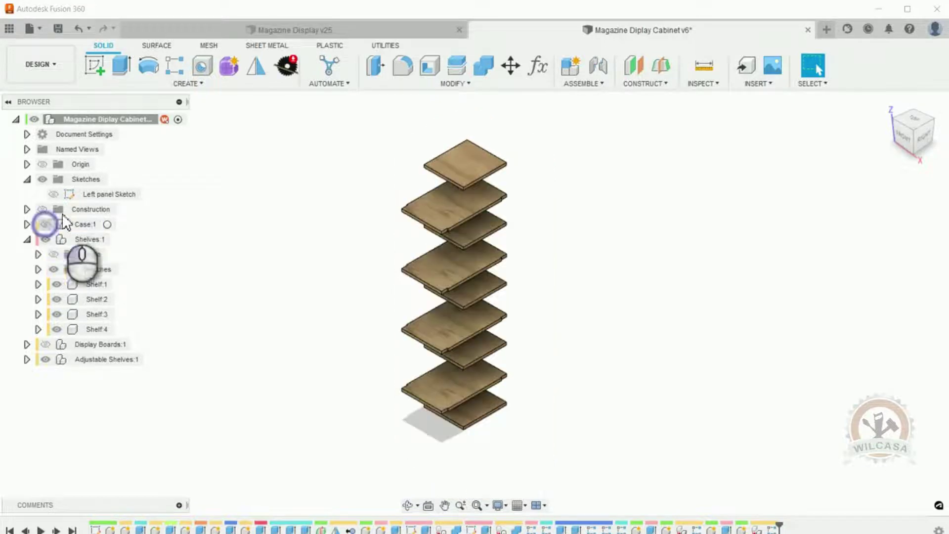
pyautogui.click(95, 195)
pyautogui.rightClick(94, 196)
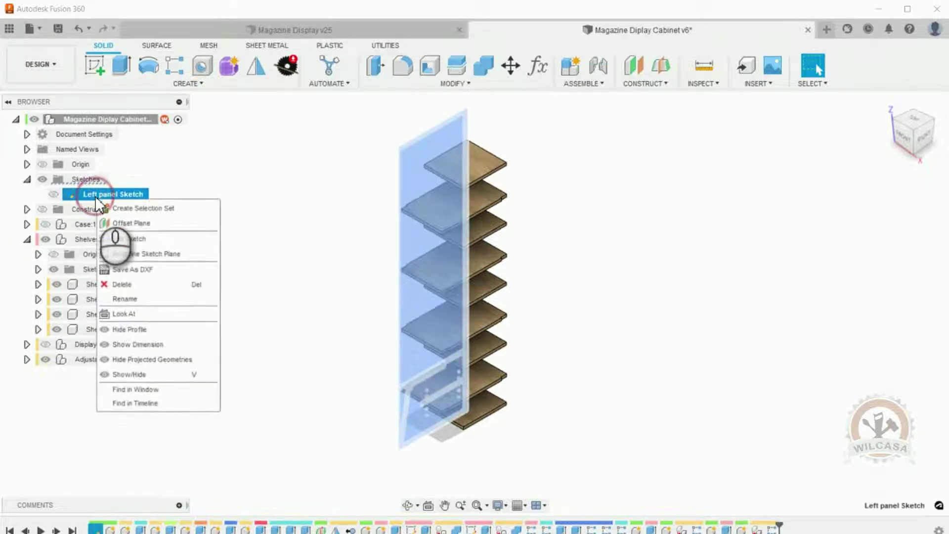
pyautogui.click(59, 193)
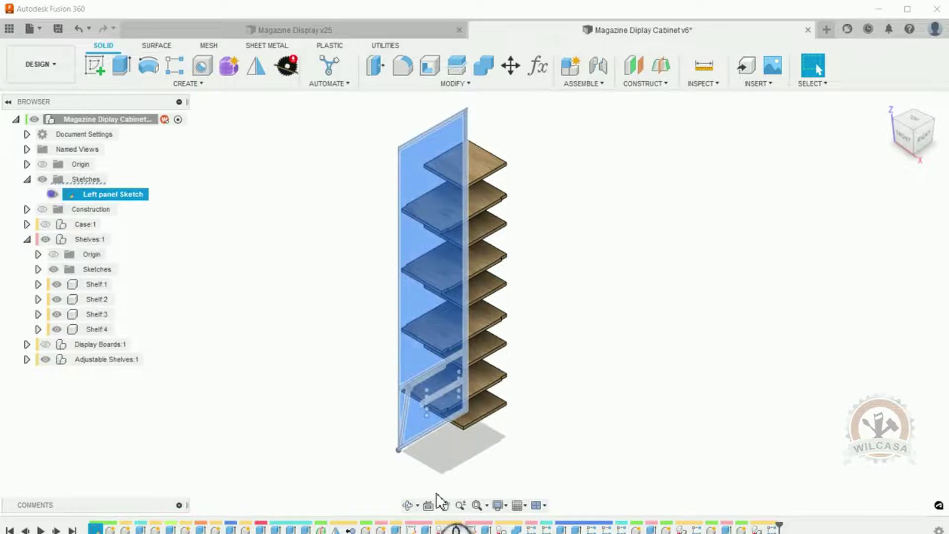
pyautogui.click(487, 458)
# Hide the Shelves and Adjustable Shelves components, and collapse the Shelves component in the browser.
pyautogui.scroll(10, 434, 447)
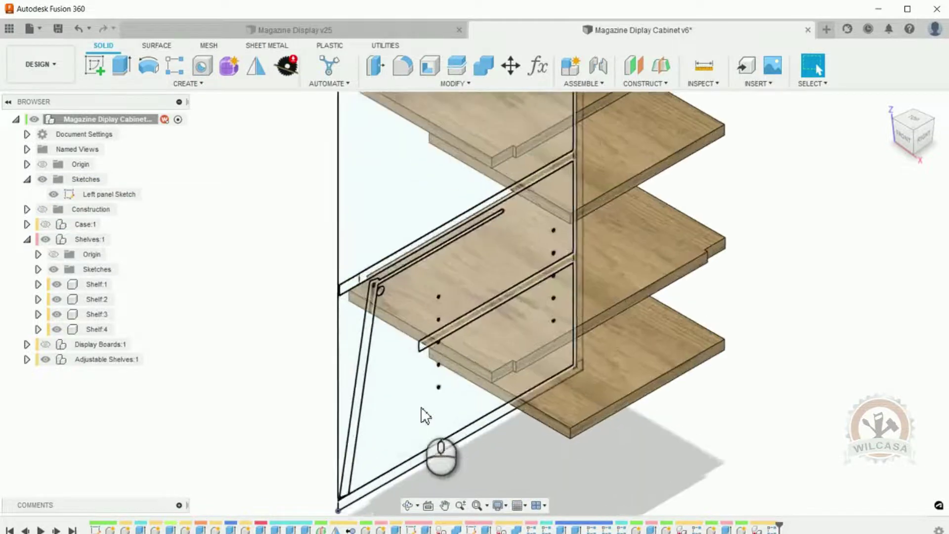
pyautogui.scroll(5, 435, 417)
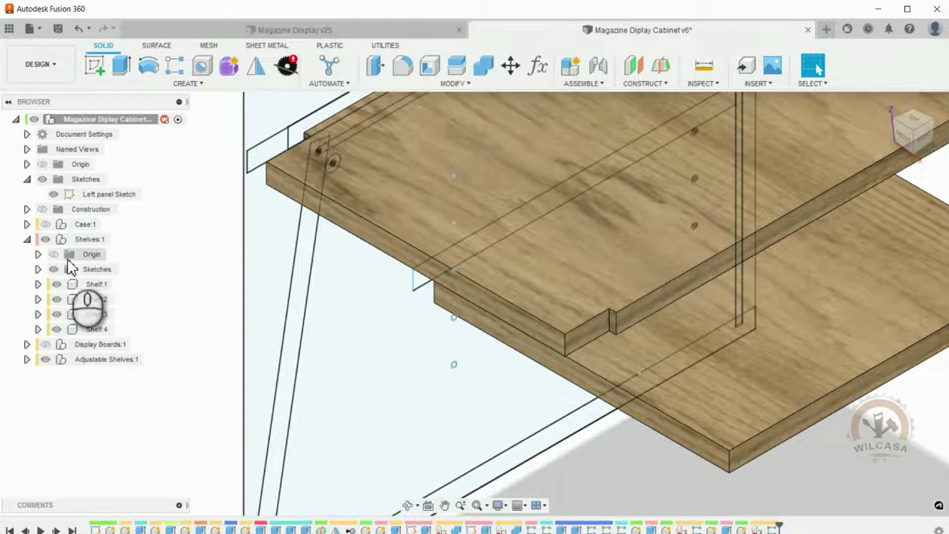
pyautogui.click(45, 239)
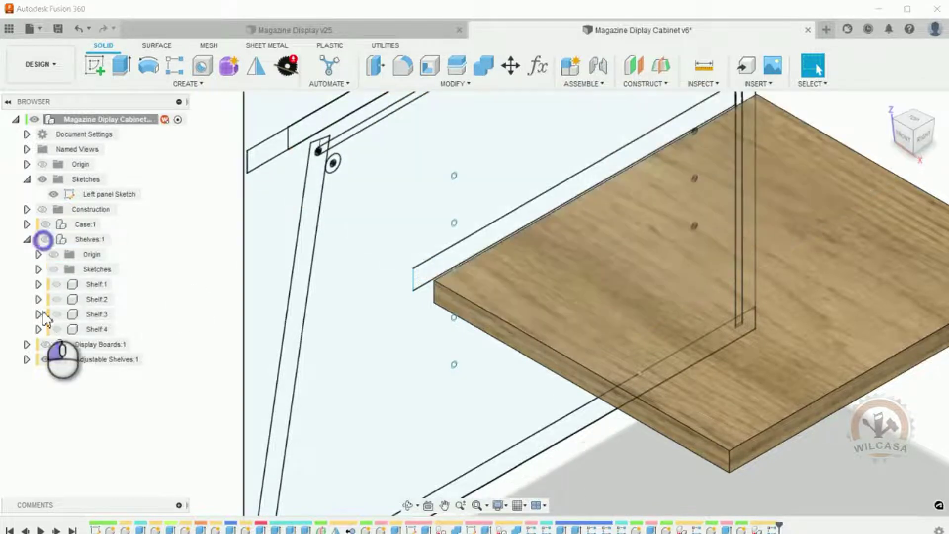
pyautogui.click(27, 239)
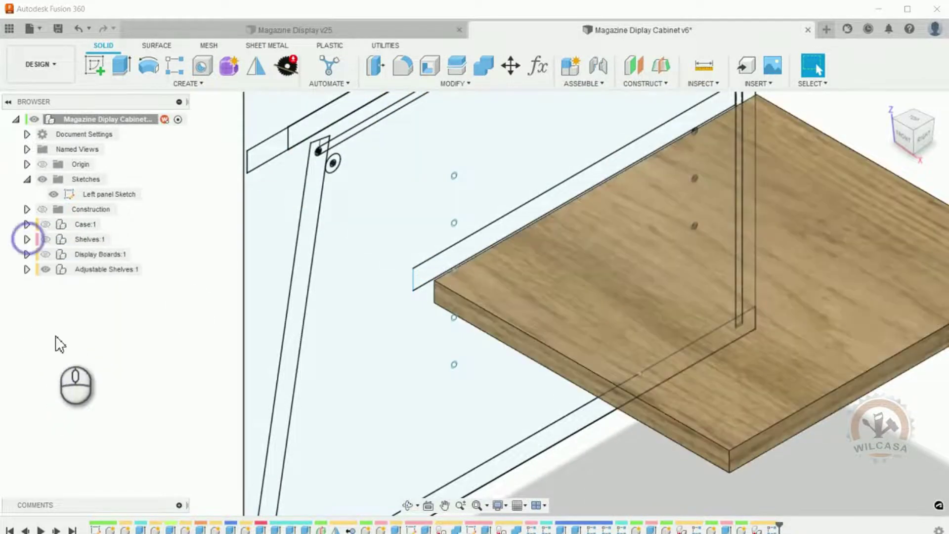
pyautogui.click(45, 269)
# Examine the fixed shelf's profile in the Left panel Sketch, including its front and back end segments.
pyautogui.scroll(-2, 244, 378)
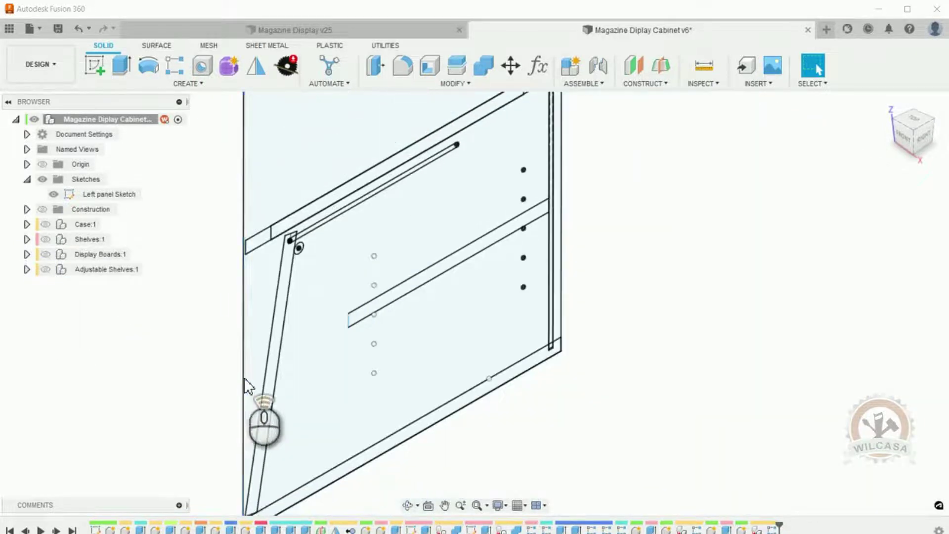
pyautogui.scroll(5, 282, 255)
pyautogui.scroll(2, 281, 249)
pyautogui.scroll(3, 213, 359)
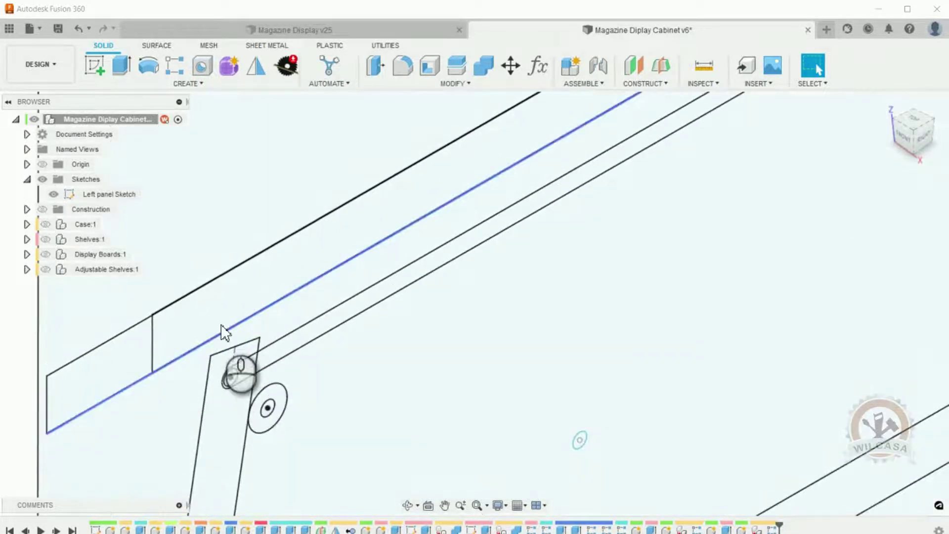
pyautogui.scroll(-6, 354, 271)
pyautogui.scroll(-2, 364, 280)
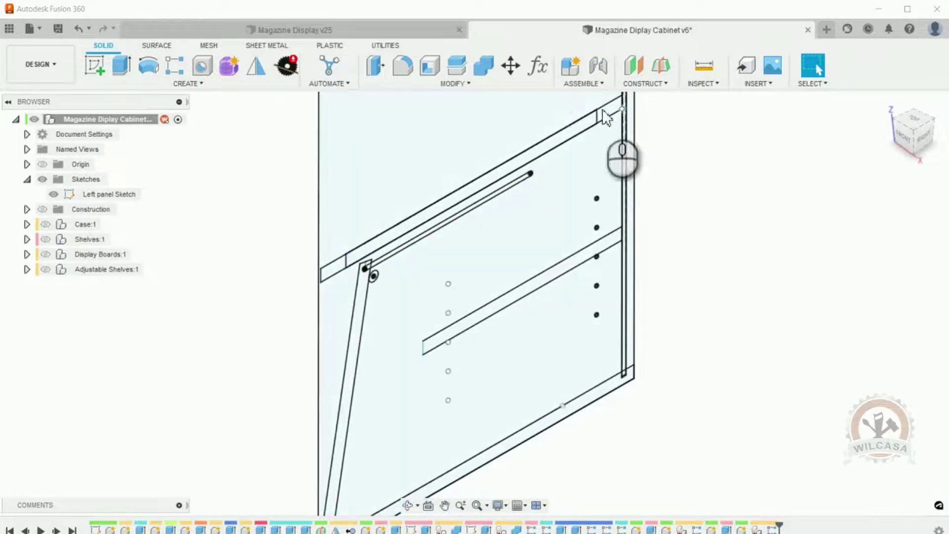
pyautogui.scroll(4, 412, 221)
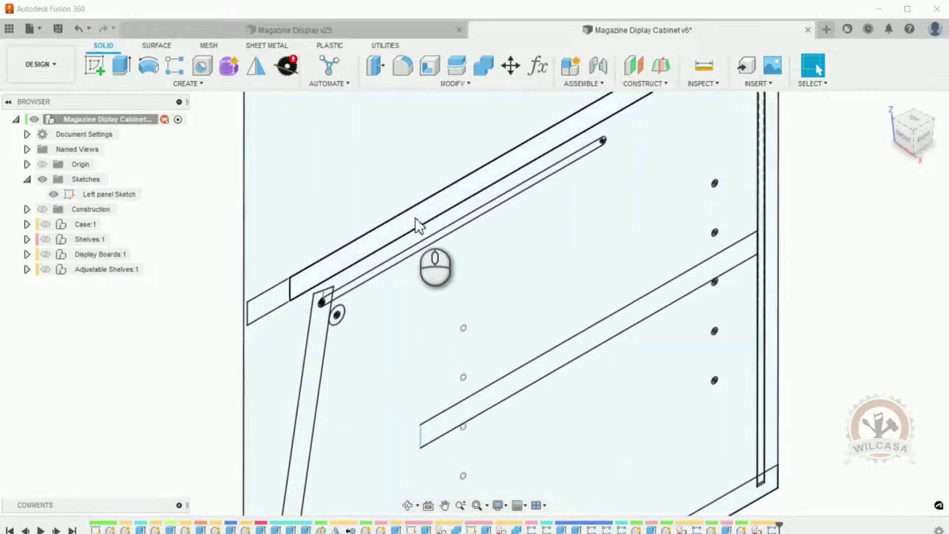
# Start an Extrude on the fixed shelf's three adjoining profiles in the Left panel Sketch: the long middle, front and back segments.
pyautogui.click(298, 292)
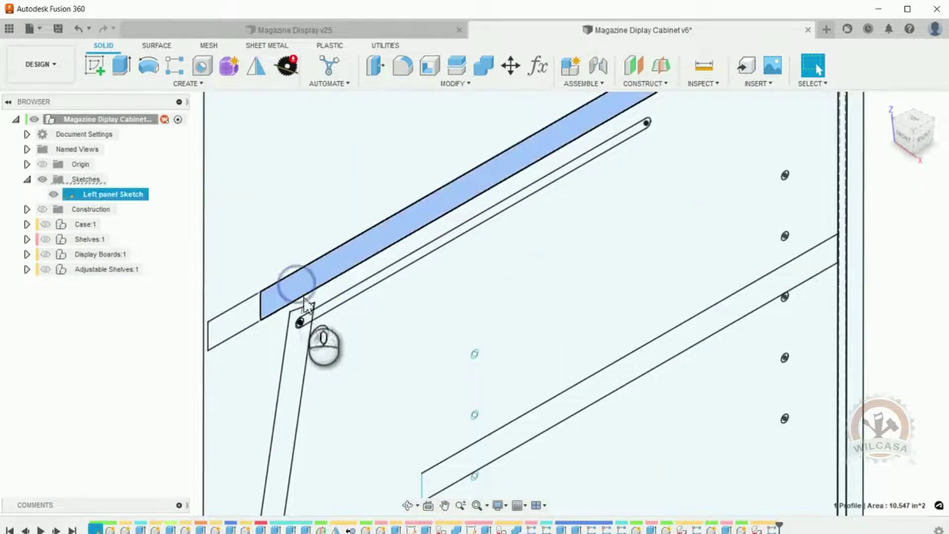
pyautogui.scroll(5, 276, 292)
pyautogui.scroll(2, 259, 292)
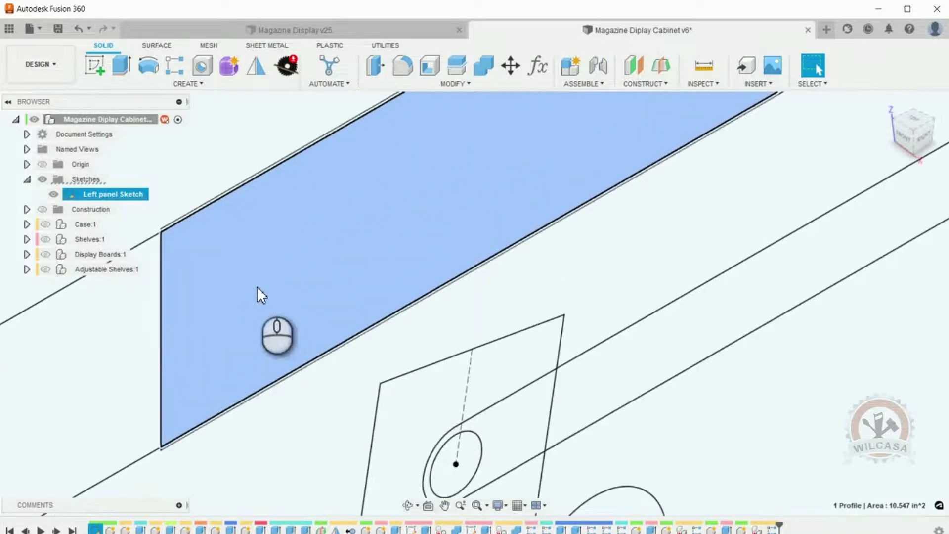
pyautogui.scroll(-4, 236, 203)
pyautogui.scroll(2, 228, 275)
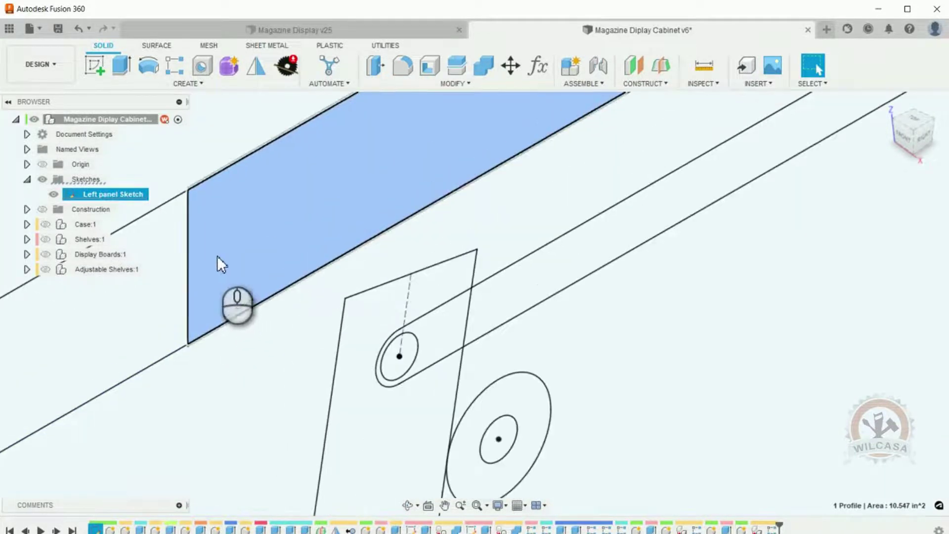
pyautogui.scroll(5, 211, 182)
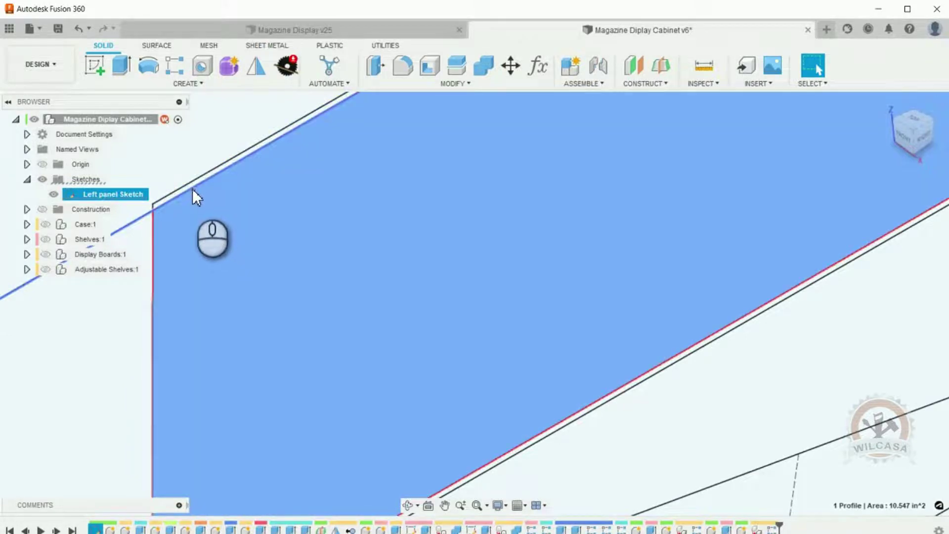
pyautogui.scroll(-3, 232, 203)
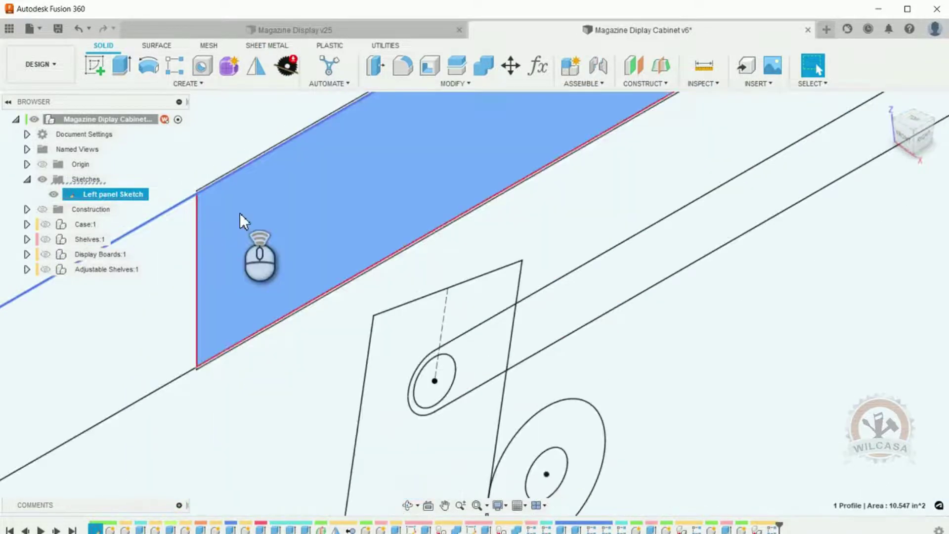
pyautogui.scroll(5, 208, 372)
pyautogui.scroll(-5, 197, 370)
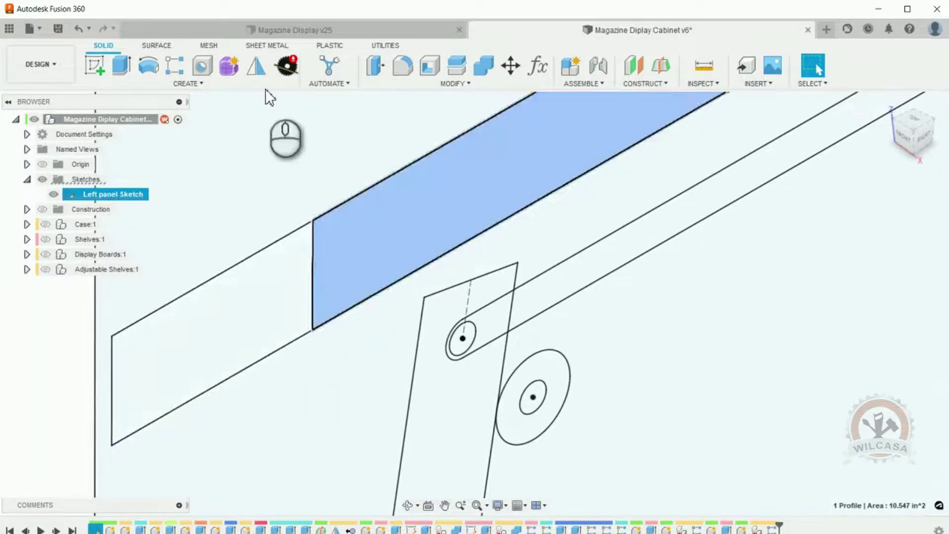
pyautogui.click(122, 64)
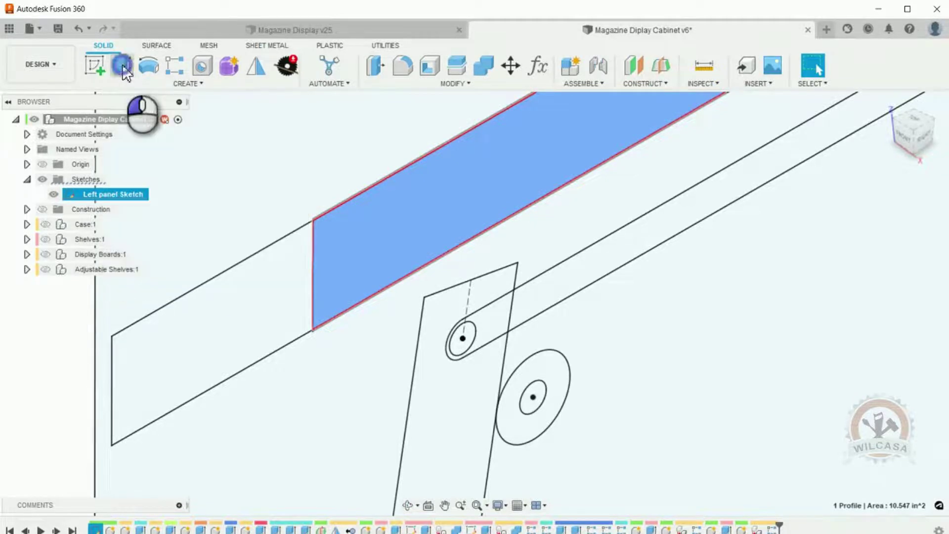
pyautogui.click(250, 319)
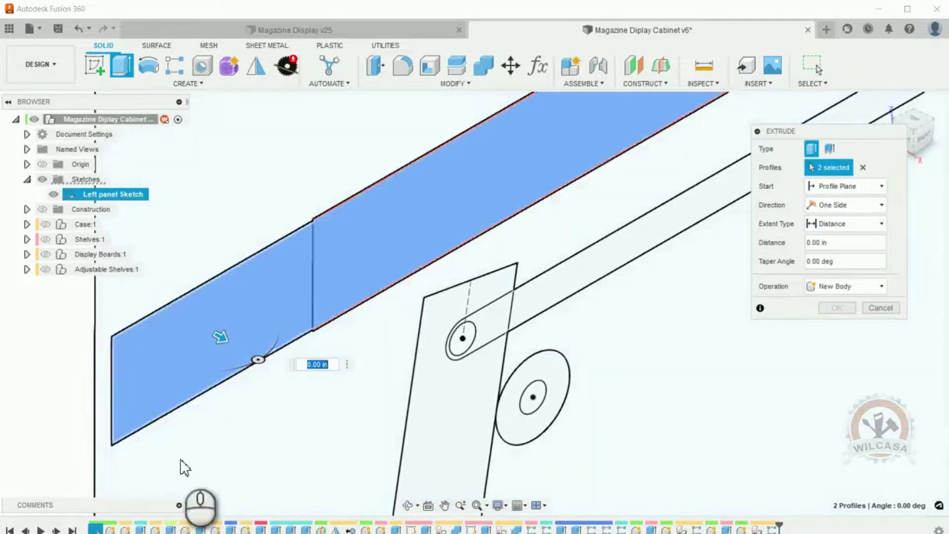
pyautogui.scroll(5, 98, 410)
pyautogui.scroll(-4, 97, 410)
pyautogui.scroll(10, 383, 199)
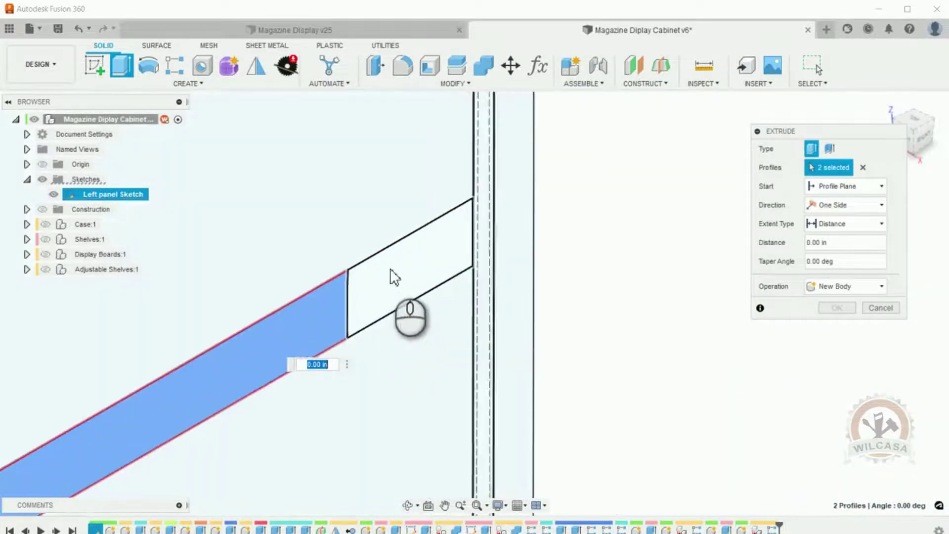
pyautogui.click(513, 226)
pyautogui.scroll(-3, 512, 225)
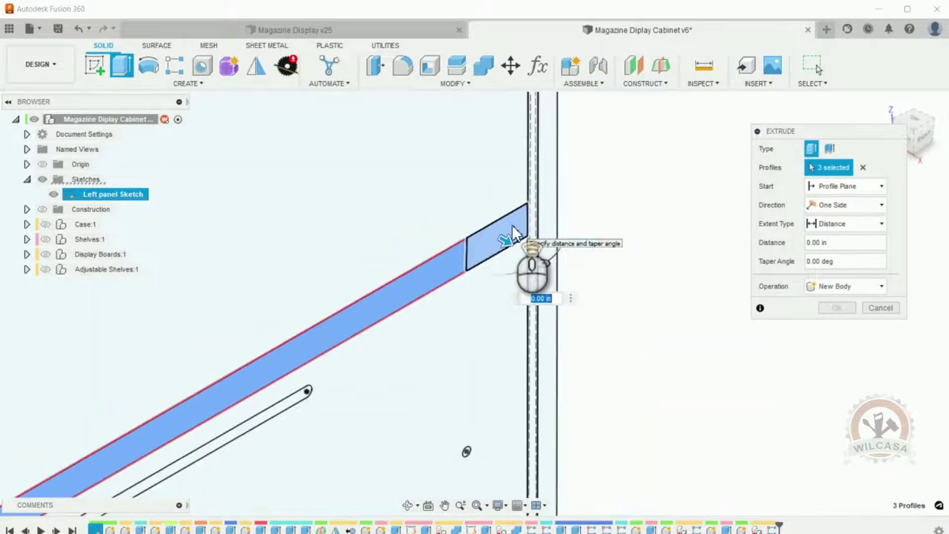
pyautogui.scroll(-2, 564, 205)
pyautogui.scroll(-2, 440, 386)
pyautogui.scroll(-4, 599, 245)
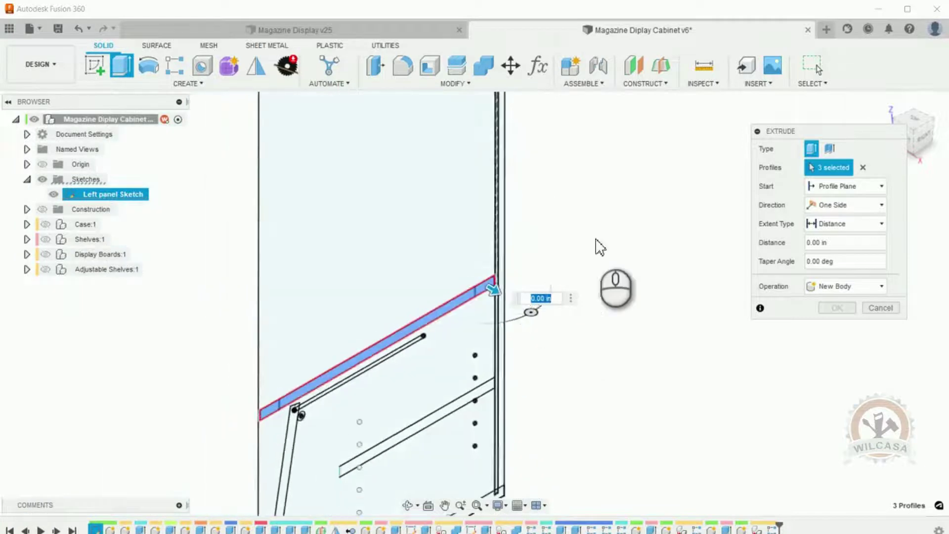
# Start the shelf extrusion from an offset of (HorizontalOpening+CabinetMaterialThickness)/2+CabinetMaterialThickness.
pyautogui.scroll(1, 544, 445)
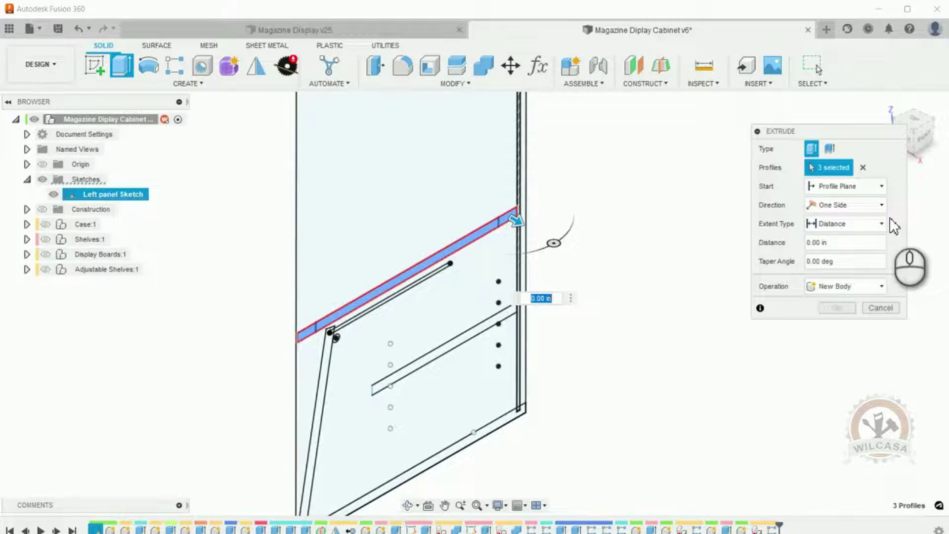
pyautogui.click(882, 187)
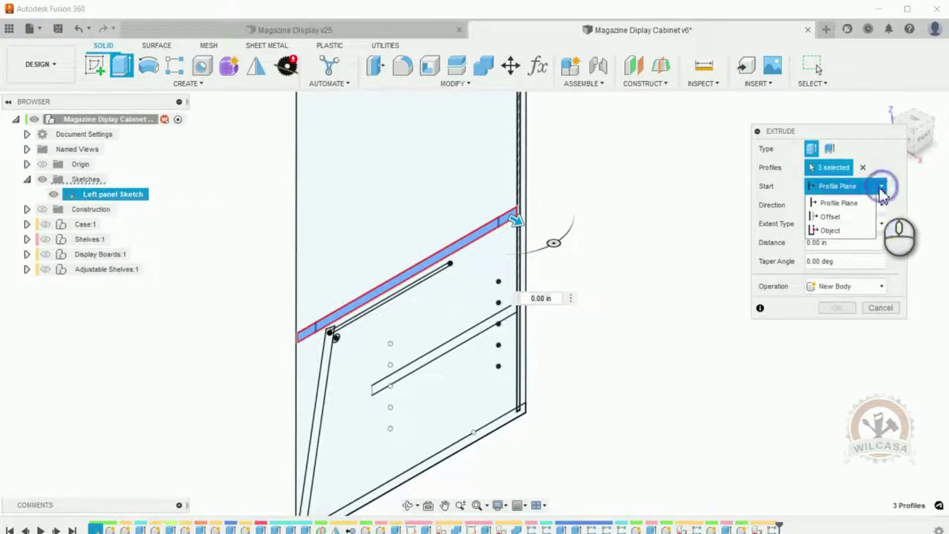
pyautogui.click(835, 216)
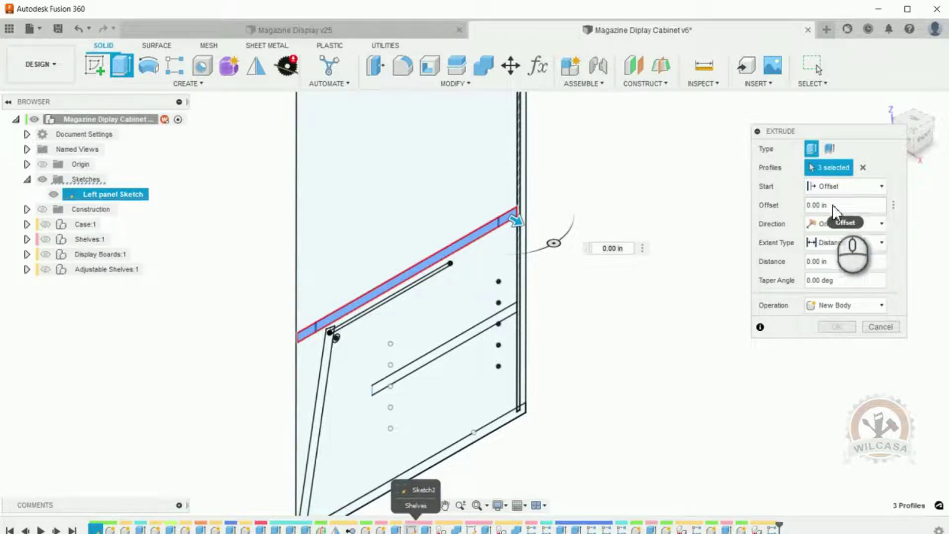
pyautogui.click(841, 205)
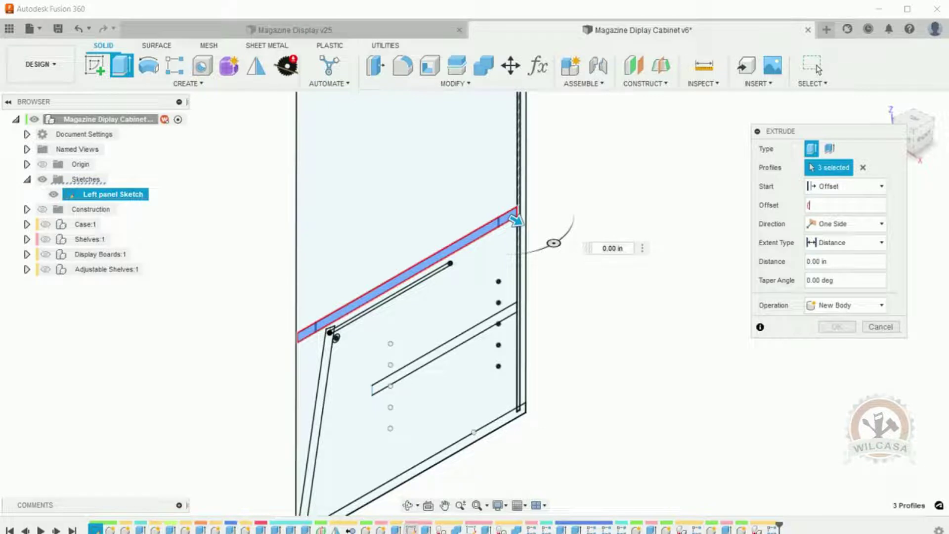
pyautogui.write('(HorizontalOpening+cabin')
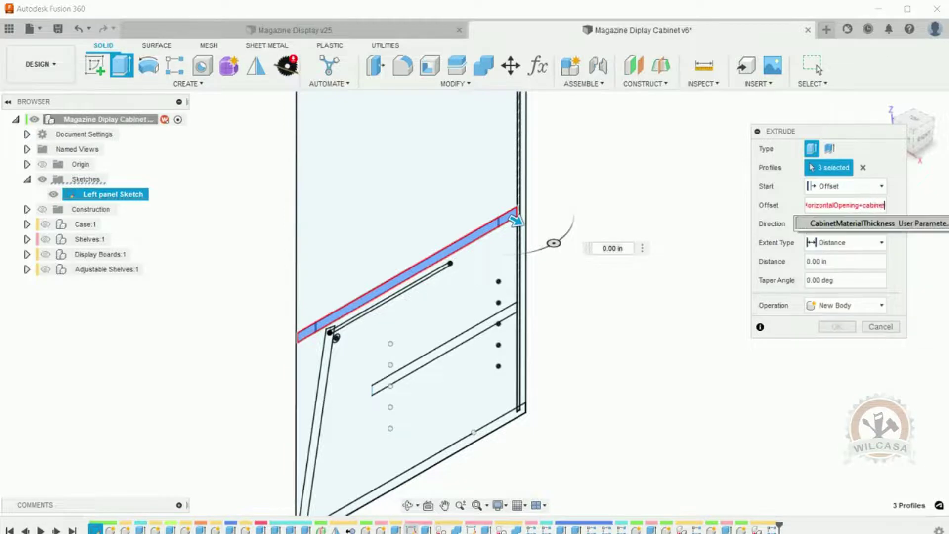
pyautogui.write('et')
pyautogui.press('Return')
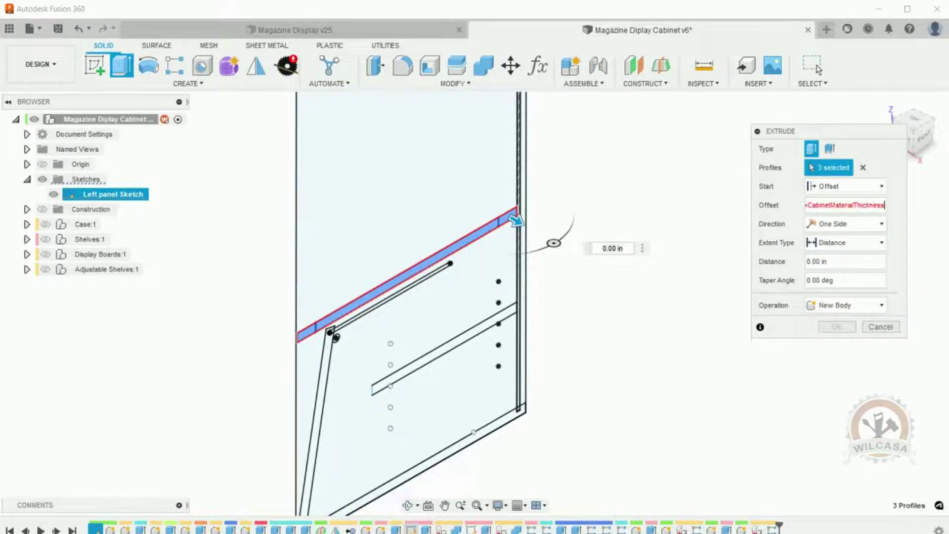
pyautogui.write(')/2+')
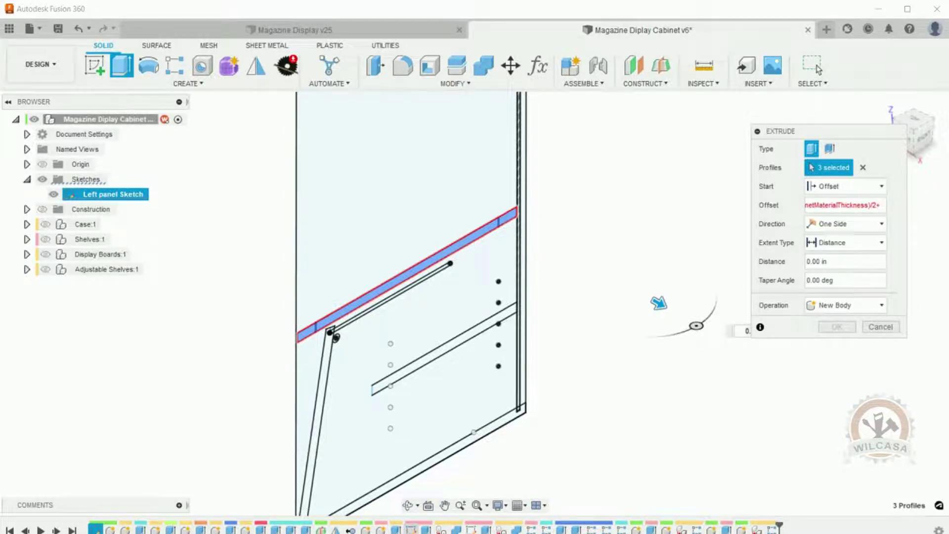
pyautogui.write('cab')
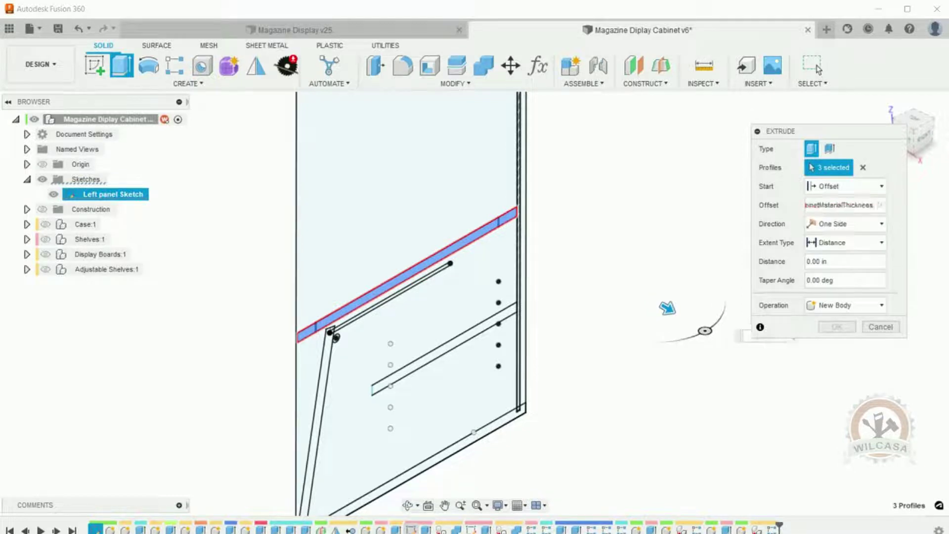
# Extrude the shelf profiles by (HorizontalOpening-CabinetMaterialThickness)/2 as a new component.
pyautogui.click(869, 262)
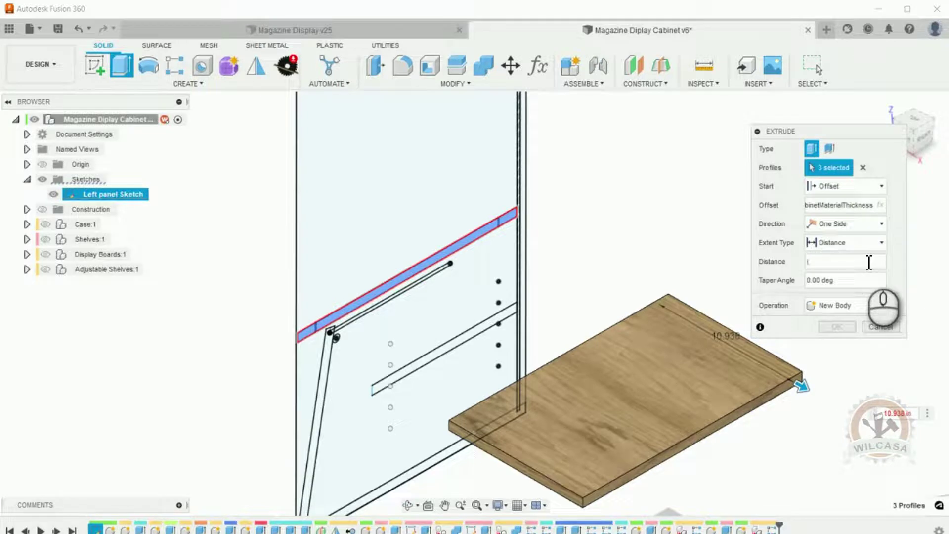
pyautogui.write('(HorizontalOpening-CabinetMaterialThickness')
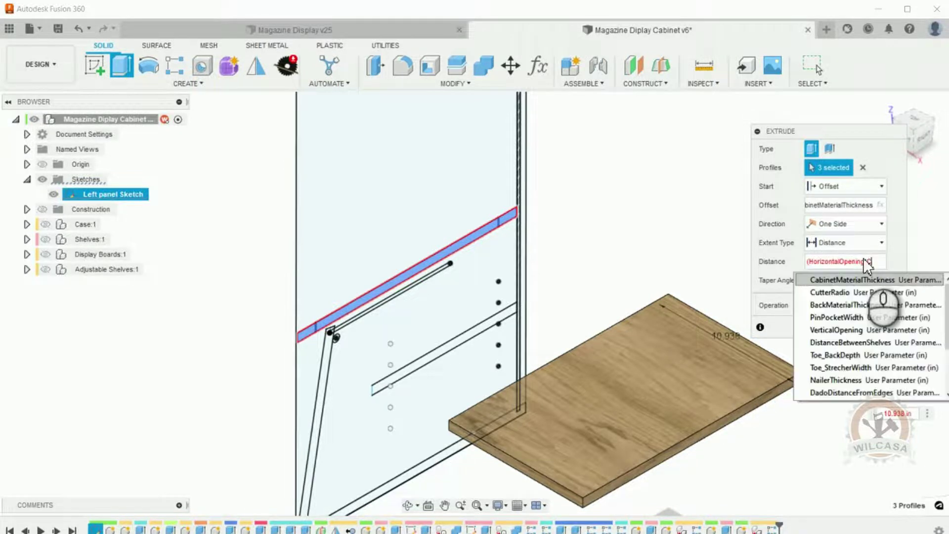
pyautogui.press('Return')
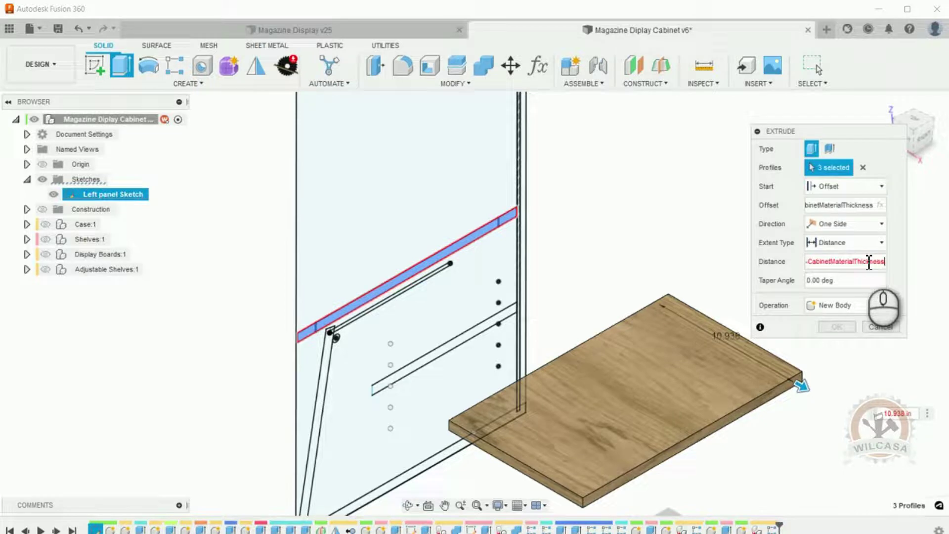
pyautogui.write(')')
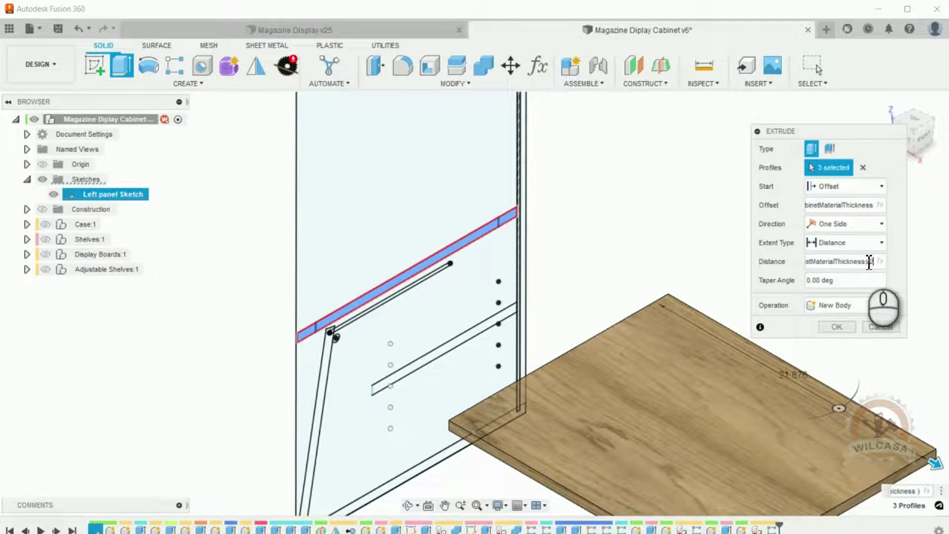
pyautogui.write('/2')
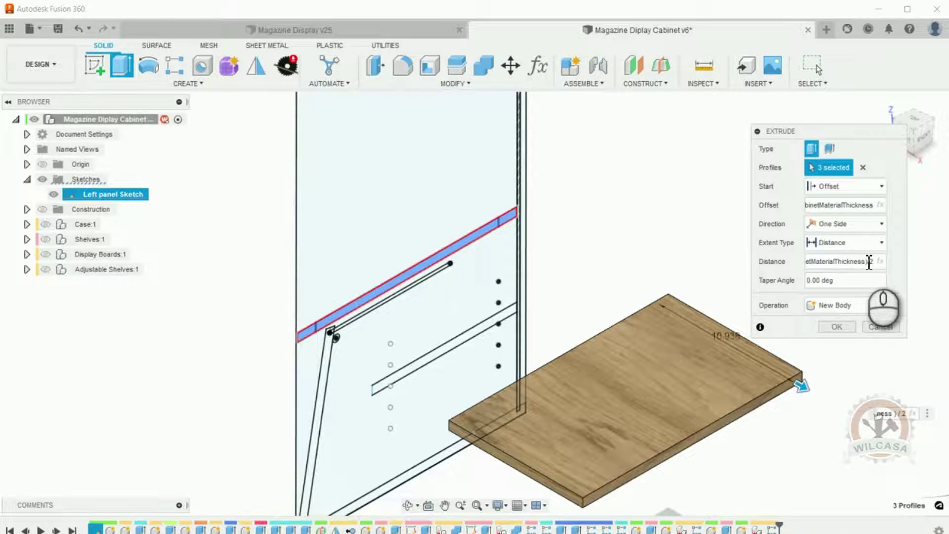
pyautogui.click(846, 309)
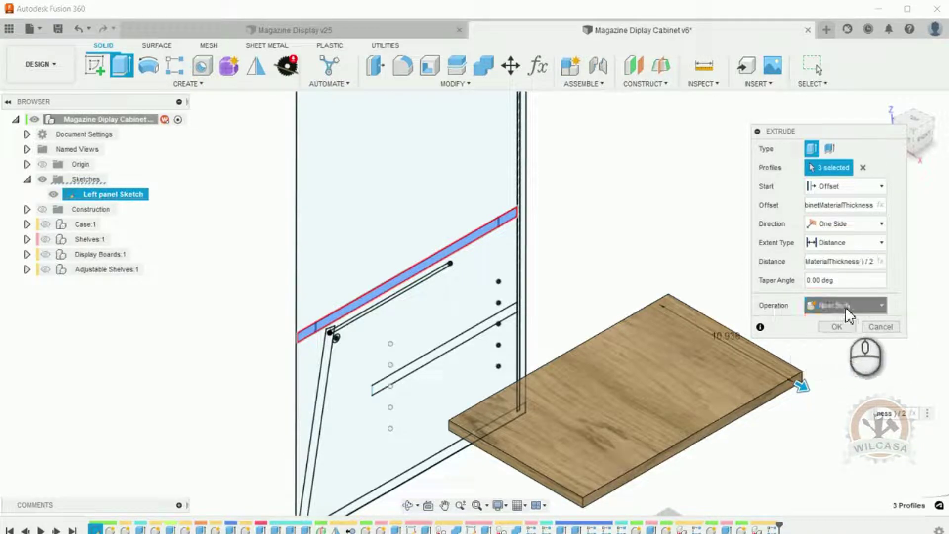
pyautogui.click(846, 375)
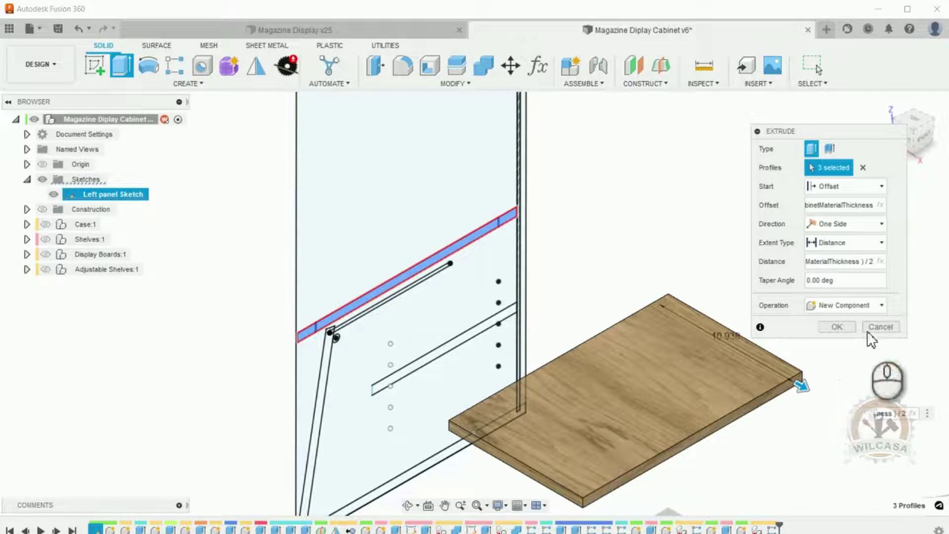
pyautogui.click(837, 327)
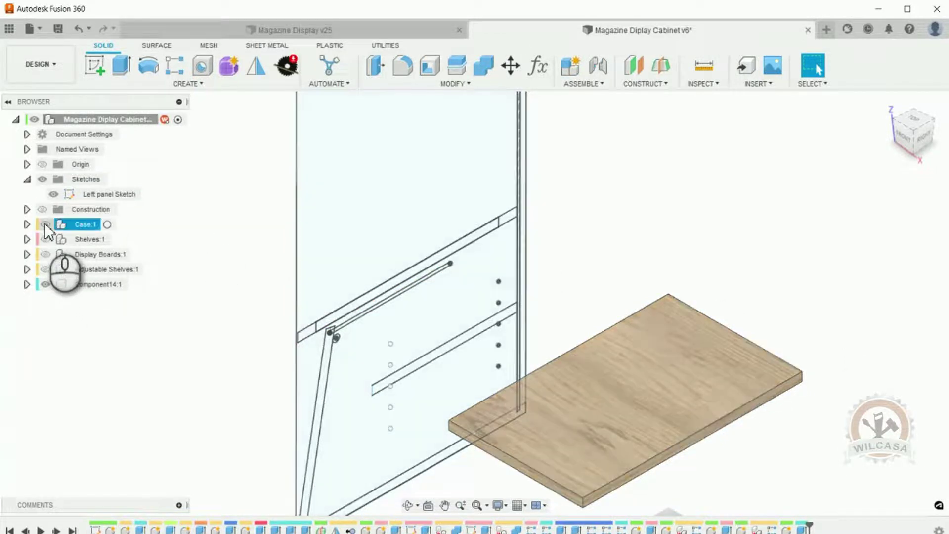
# Show the Case component and hide the Left panel Sketch.
pyautogui.click(45, 224)
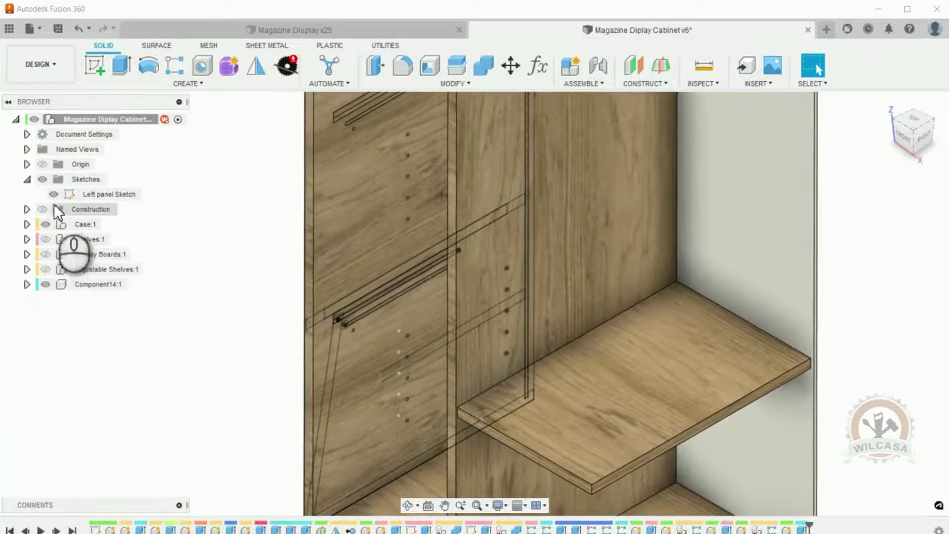
pyautogui.click(55, 197)
pyautogui.click(55, 195)
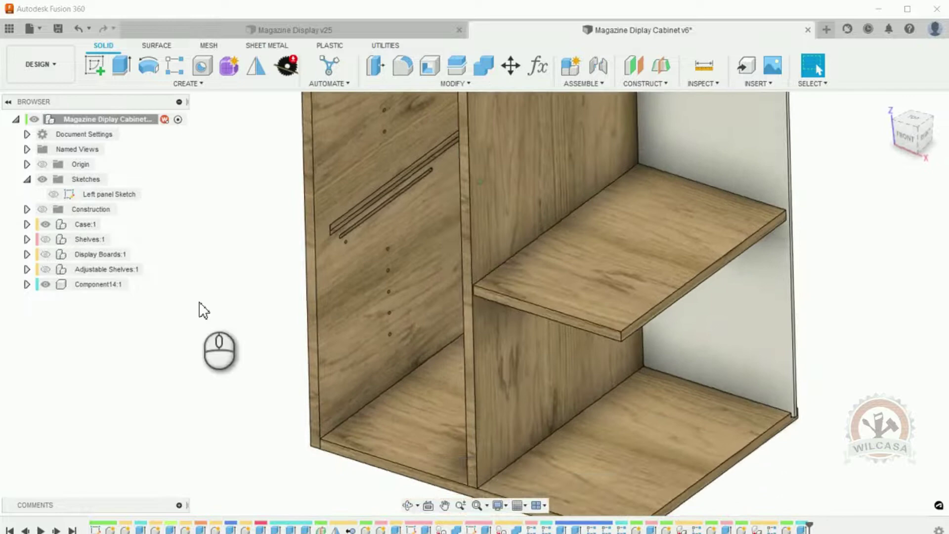
# Measure the distance from the vertical divider's right face to the bottom panel's right end.
pyautogui.keyDown('shift'); pyautogui.moveTo(203, 310); pyautogui.dragTo(698, 71, button='middle'); pyautogui.keyUp('shift')
pyautogui.click(698, 69)
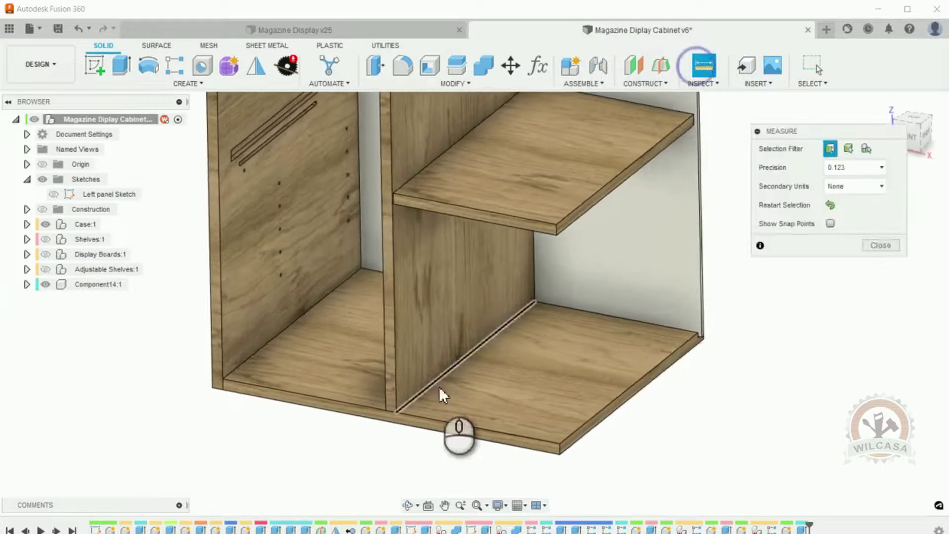
pyautogui.click(423, 352)
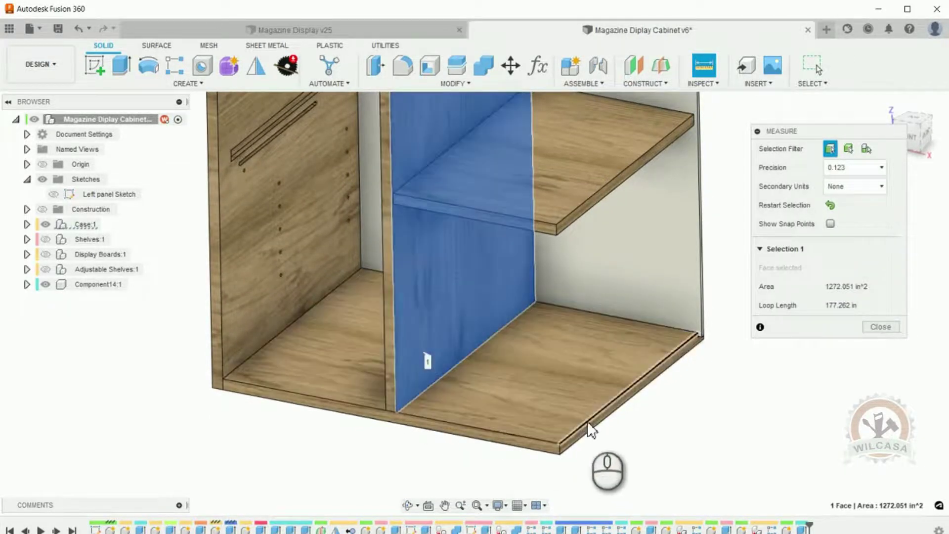
pyautogui.scroll(3, 593, 431)
pyautogui.click(587, 429)
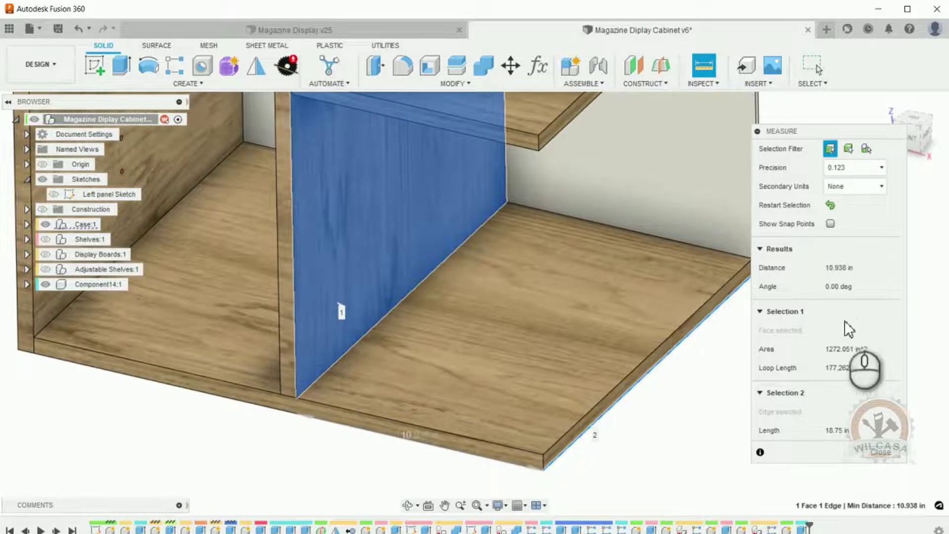
pyautogui.click(831, 205)
pyautogui.click(411, 226)
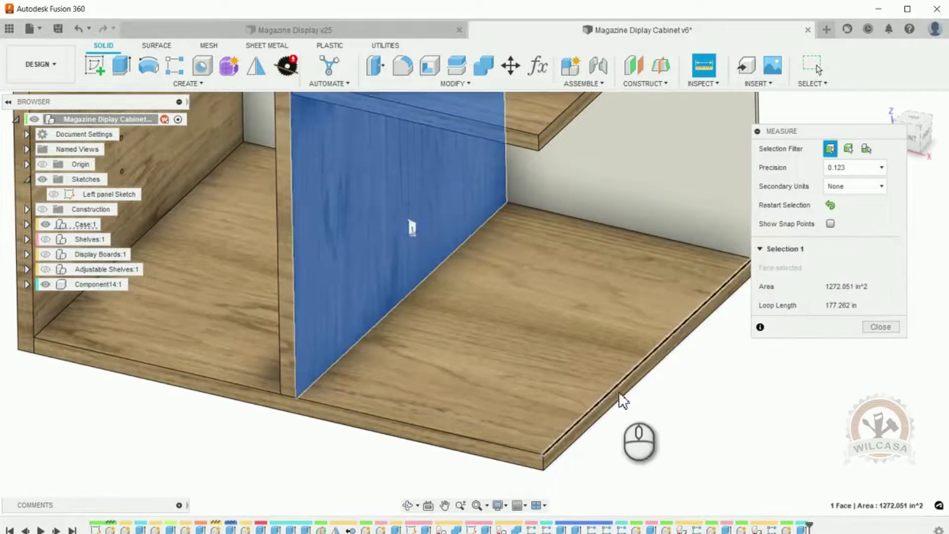
pyautogui.click(612, 400)
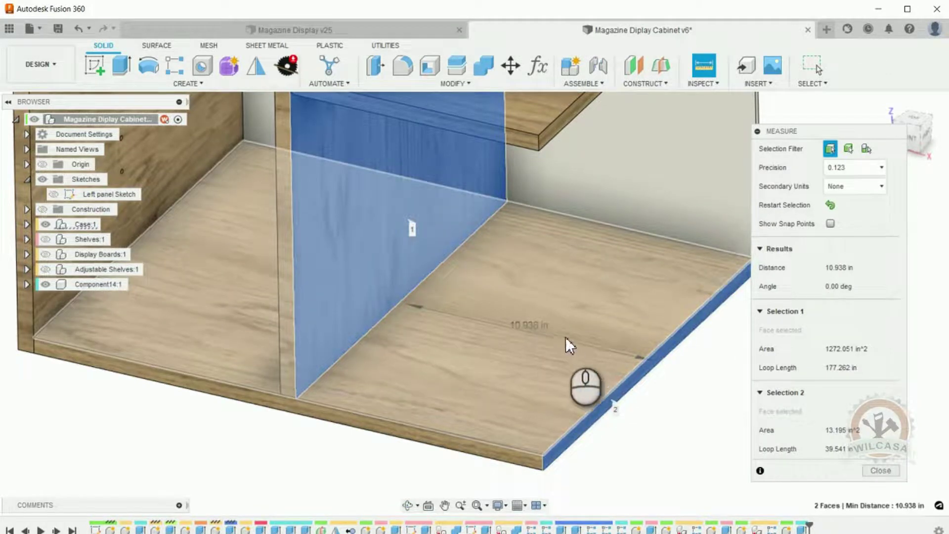
pyautogui.click(880, 471)
# Measure the new shelf's width between the top edges of its two sides.
pyautogui.scroll(-5, 682, 337)
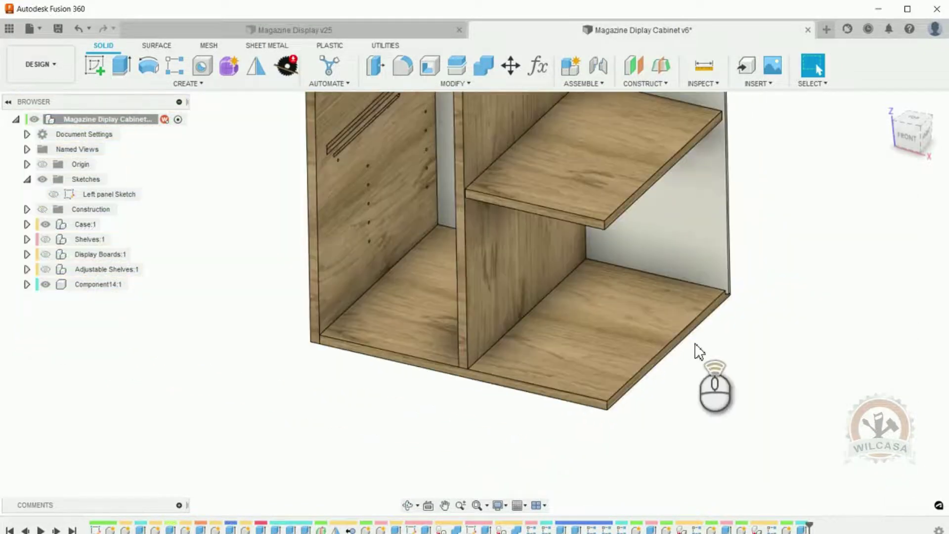
pyautogui.scroll(-3, 490, 158)
pyautogui.scroll(3, 514, 197)
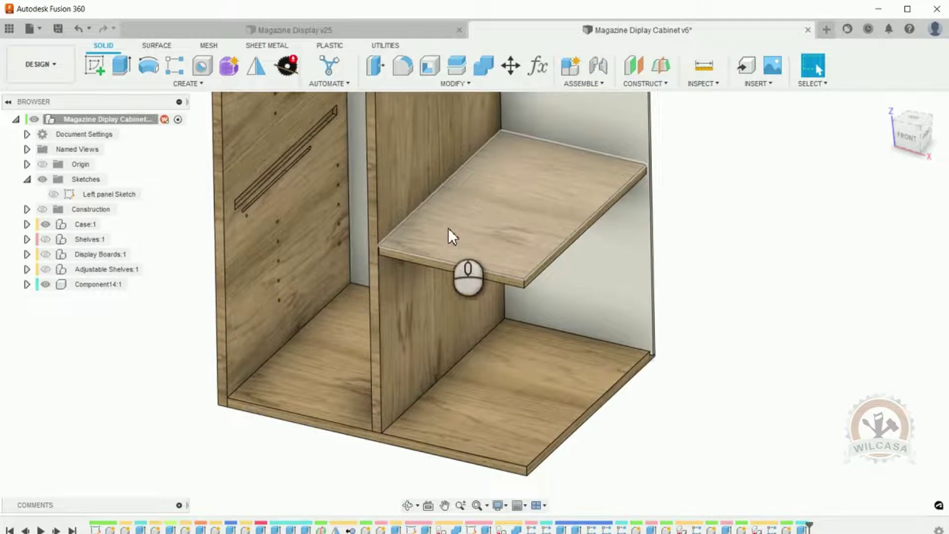
pyautogui.click(704, 64)
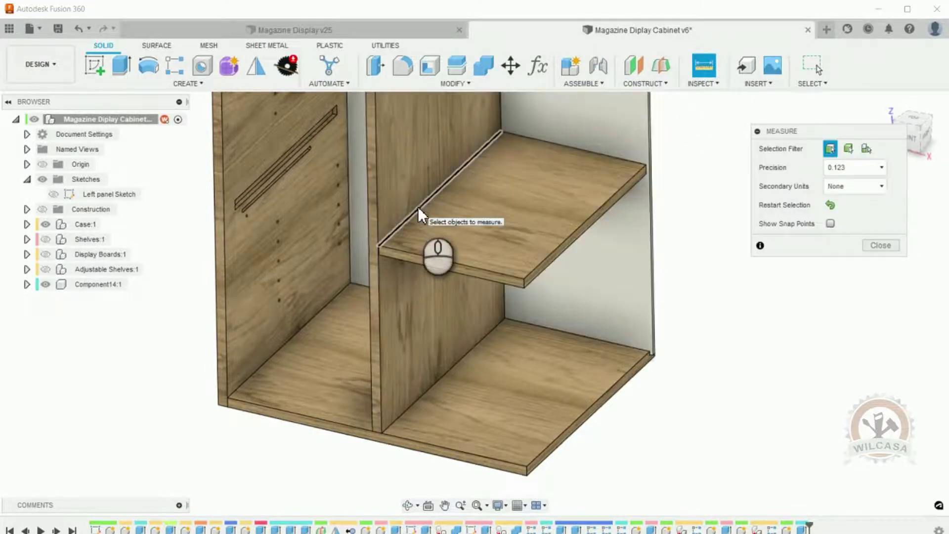
pyautogui.scroll(3, 384, 244)
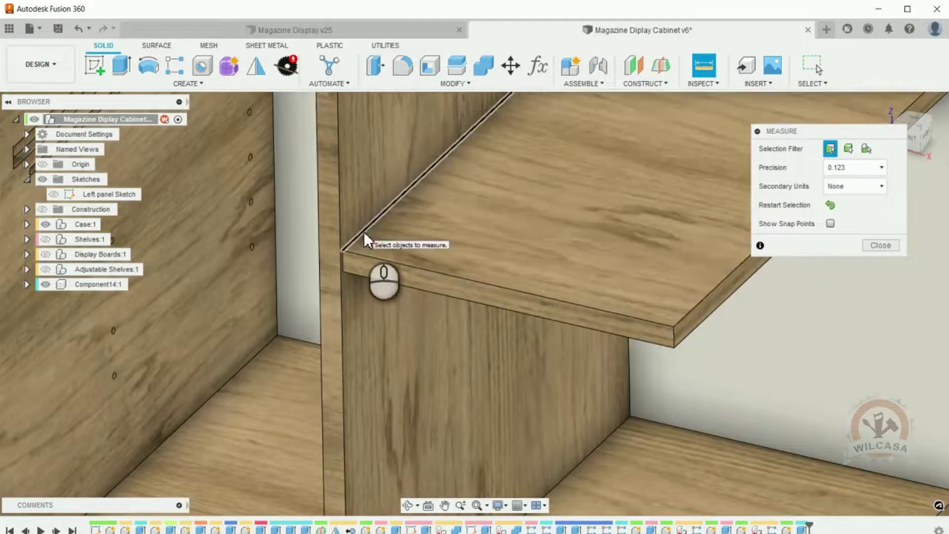
pyautogui.click(364, 231)
pyautogui.click(725, 289)
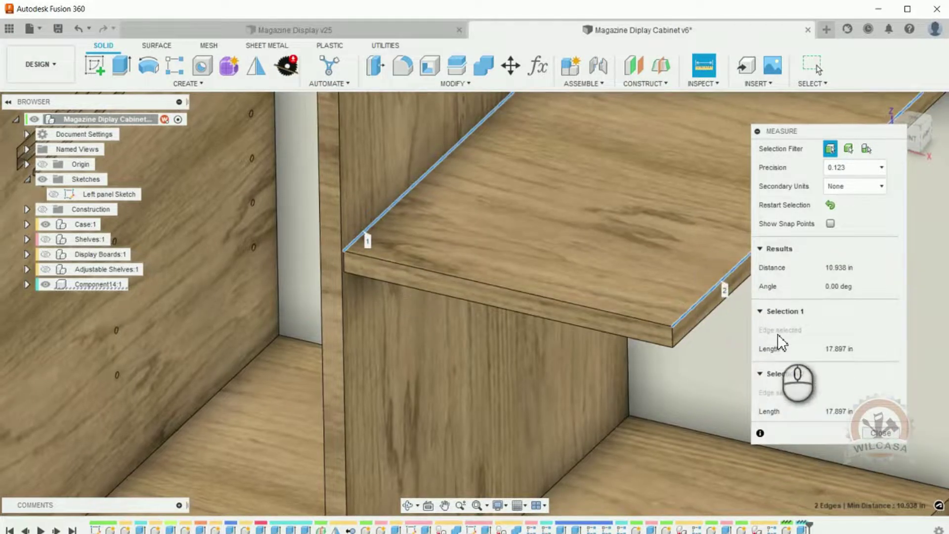
pyautogui.scroll(-5, 427, 332)
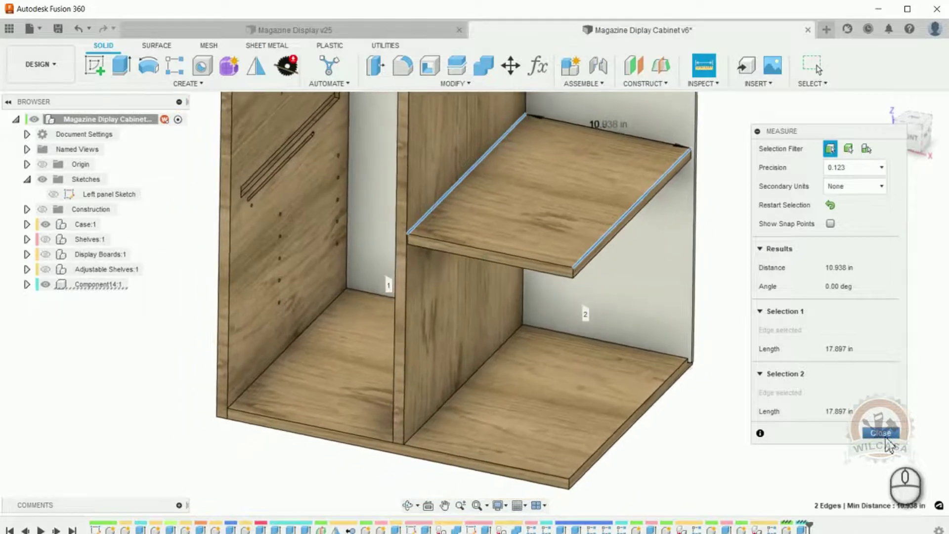
pyautogui.click(885, 435)
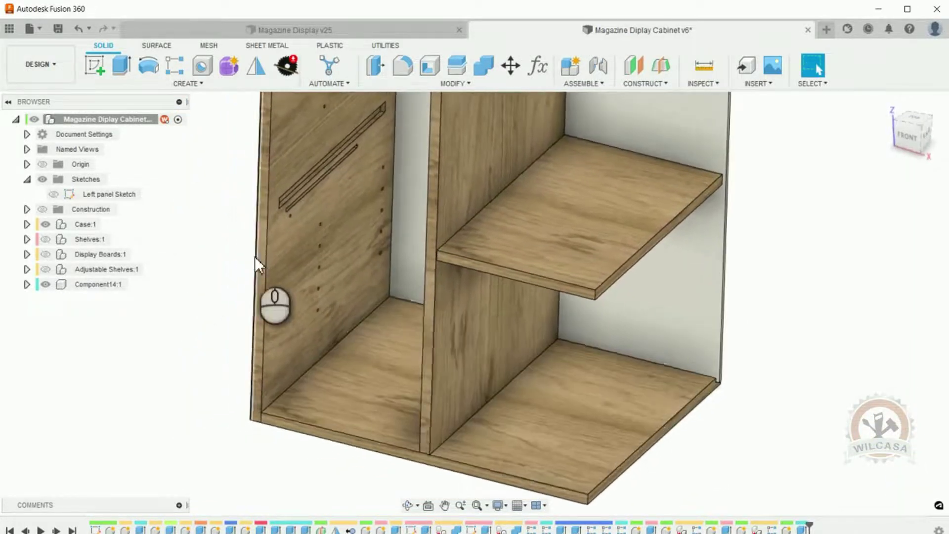
# Rename the new shelf component Right Shelf and move it into the Shelves component.
pyautogui.click(106, 286)
pyautogui.doubleClick(108, 286)
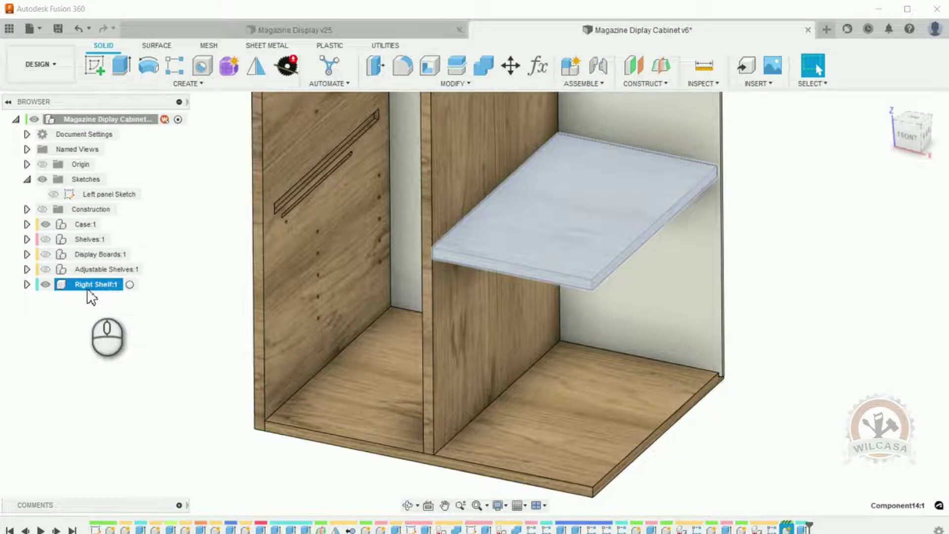
pyautogui.moveTo(87, 290); pyautogui.dragTo(87, 240)
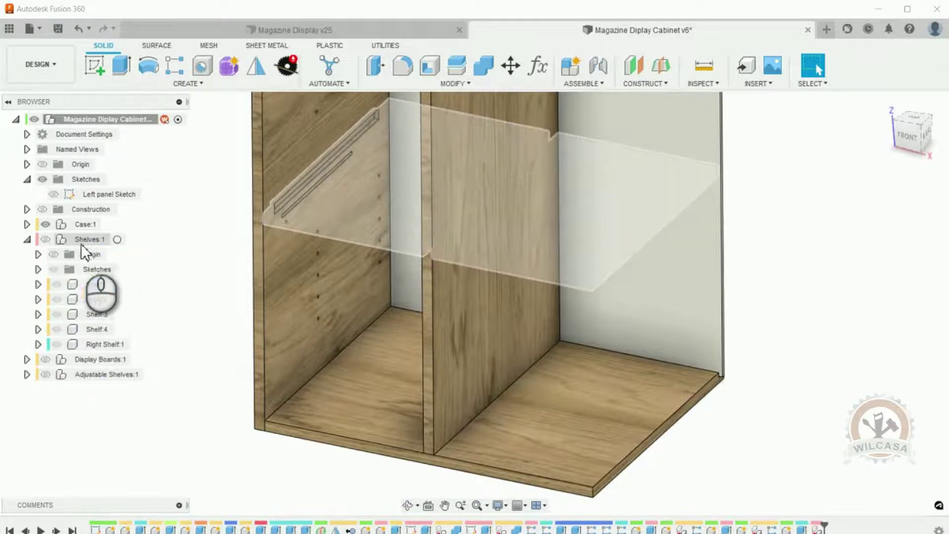
# Show the Shelves component and check the right shelf's fit against the divider and the left shelf.
pyautogui.click(46, 239)
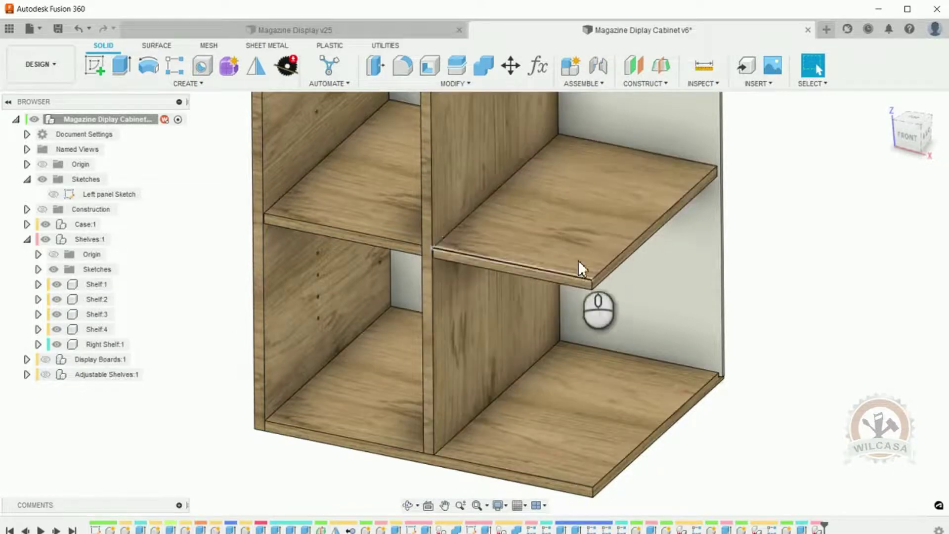
pyautogui.scroll(5, 575, 247)
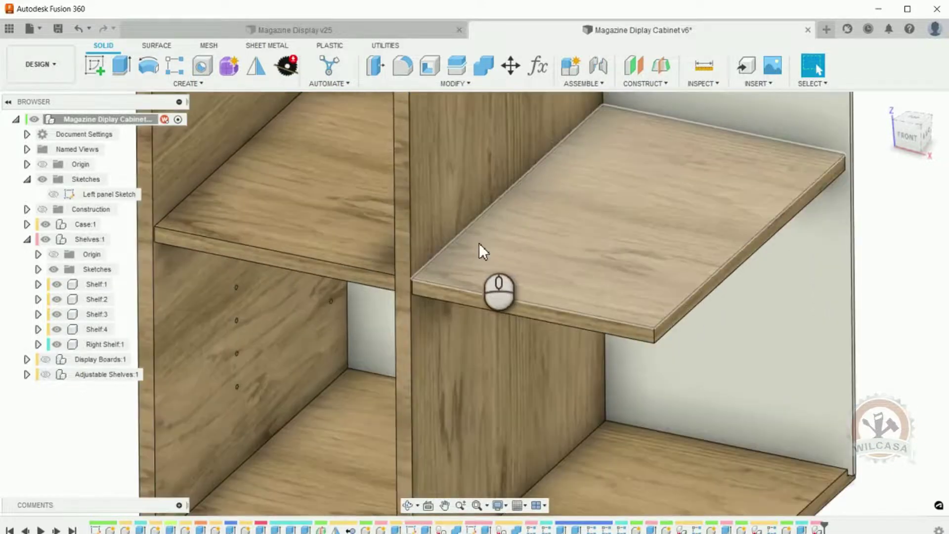
pyautogui.scroll(-5, 467, 246)
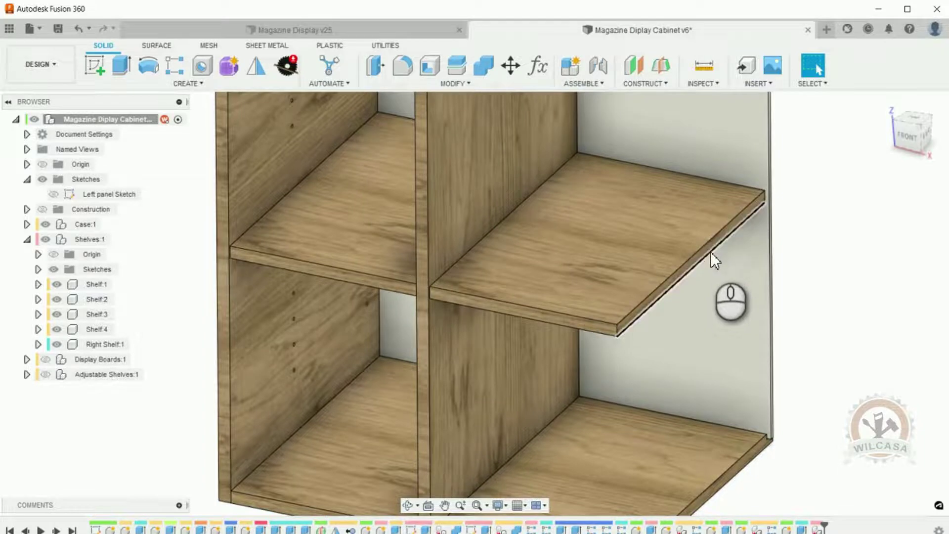
# Activate the Shelves component and start a sketch on the right shelf's outer side edge face.
pyautogui.scroll(2, 711, 251)
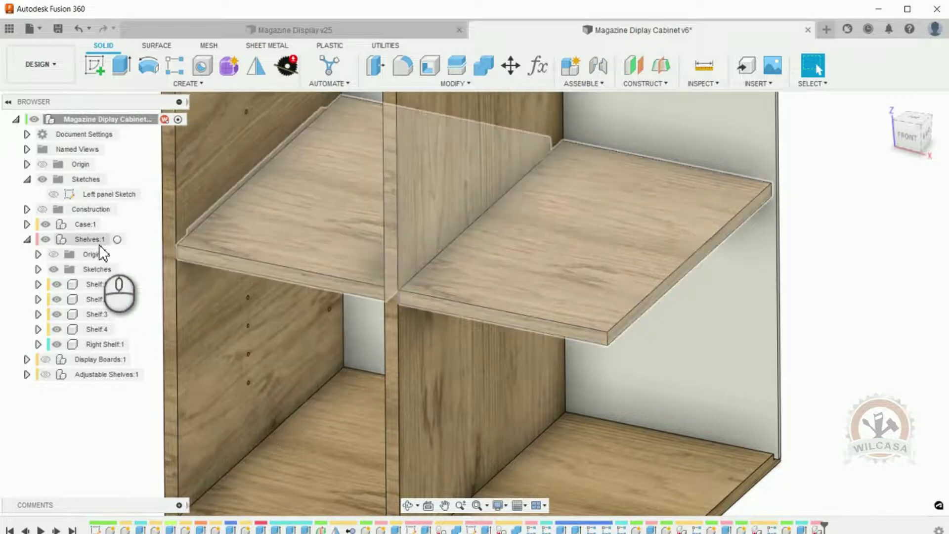
pyautogui.click(116, 239)
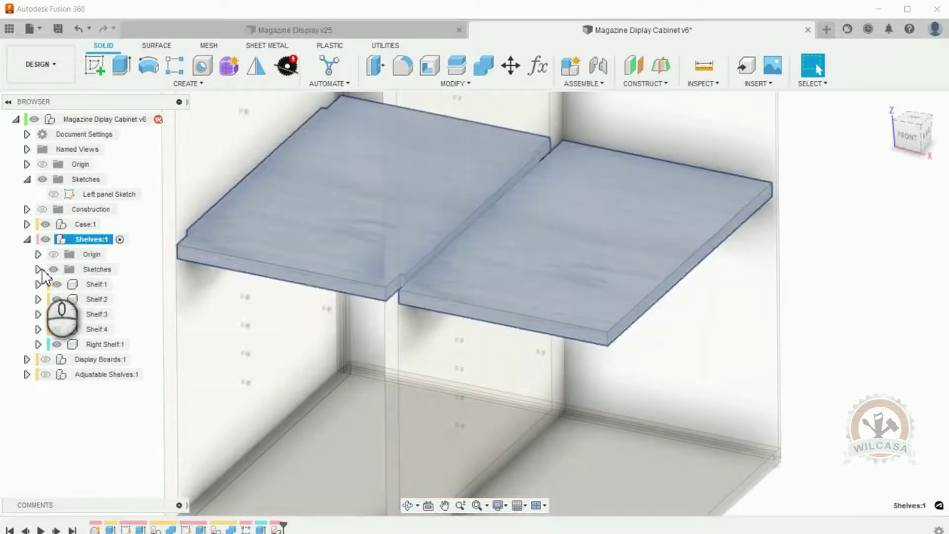
pyautogui.click(38, 269)
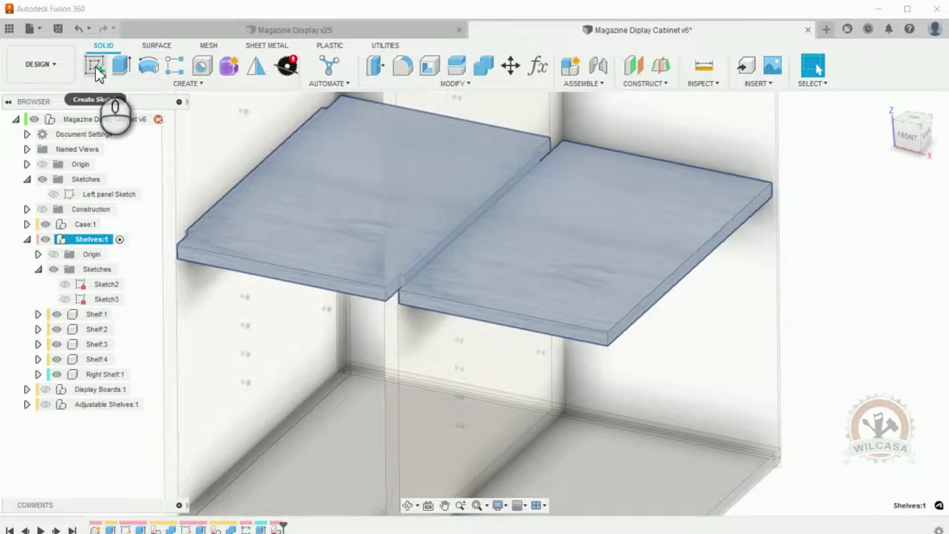
pyautogui.click(94, 65)
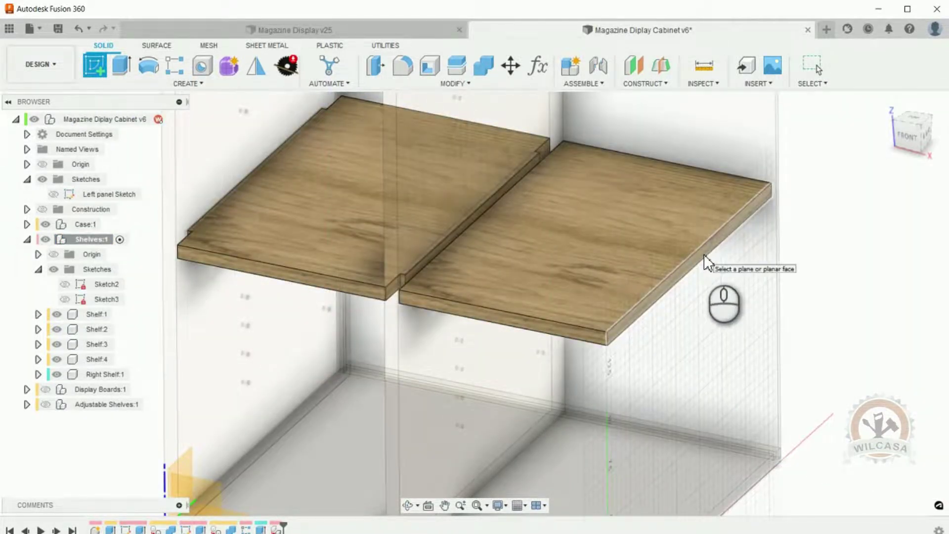
pyautogui.click(704, 255)
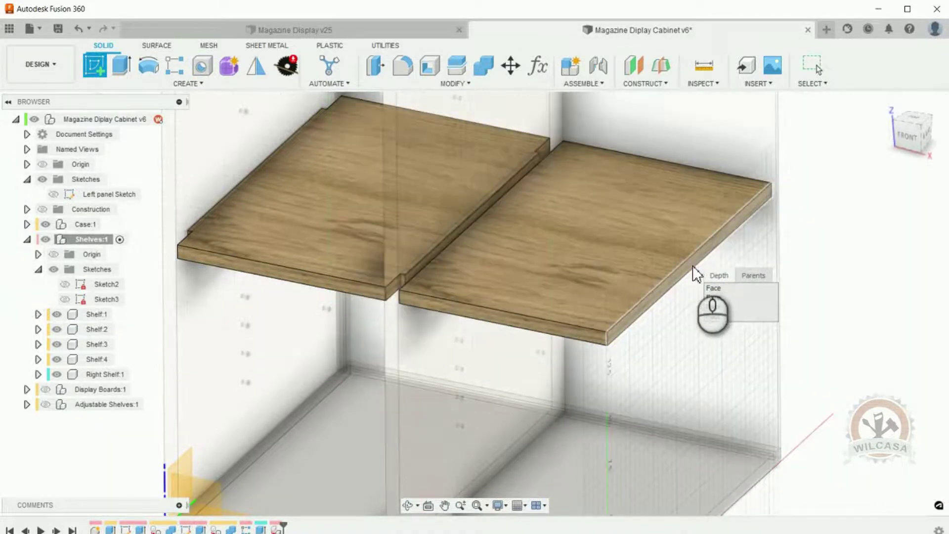
pyautogui.click(692, 267)
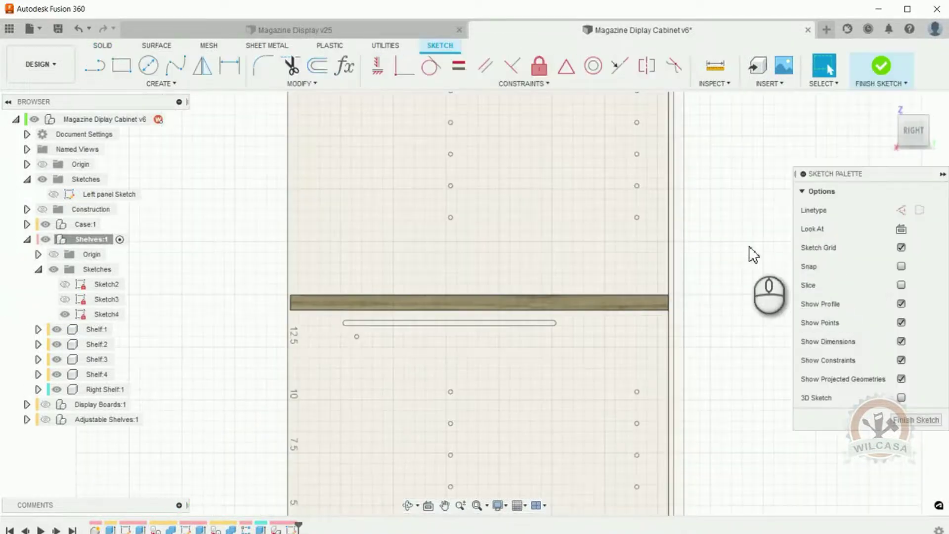
# Draw a rectangle spanning the full thickness of the shelf edge, starting about 2.17 in from its front end.
pyautogui.click(122, 66)
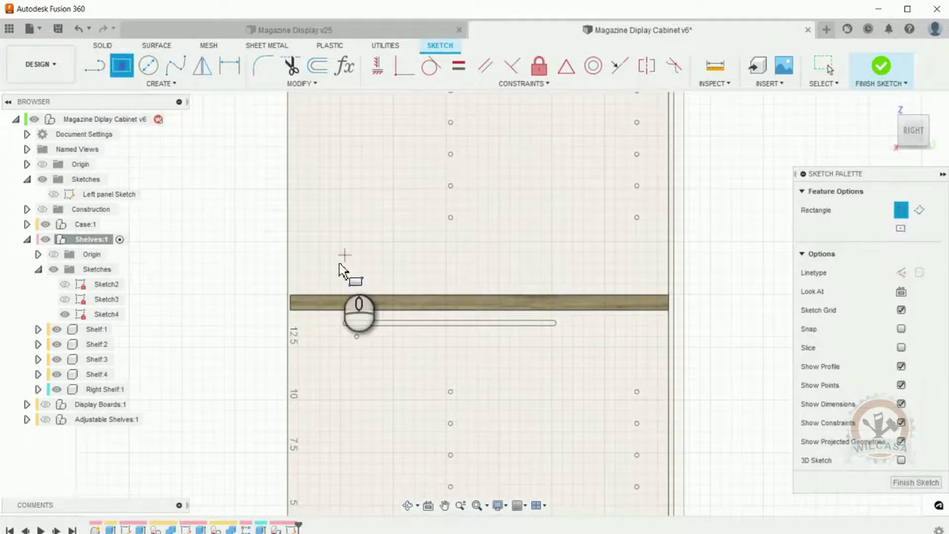
pyautogui.click(335, 295)
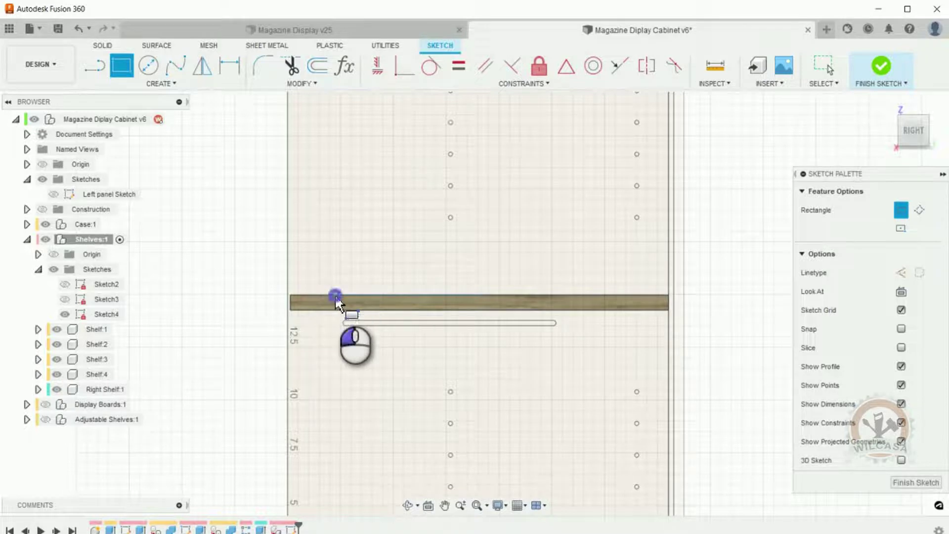
pyautogui.click(608, 311)
pyautogui.scroll(2, 551, 335)
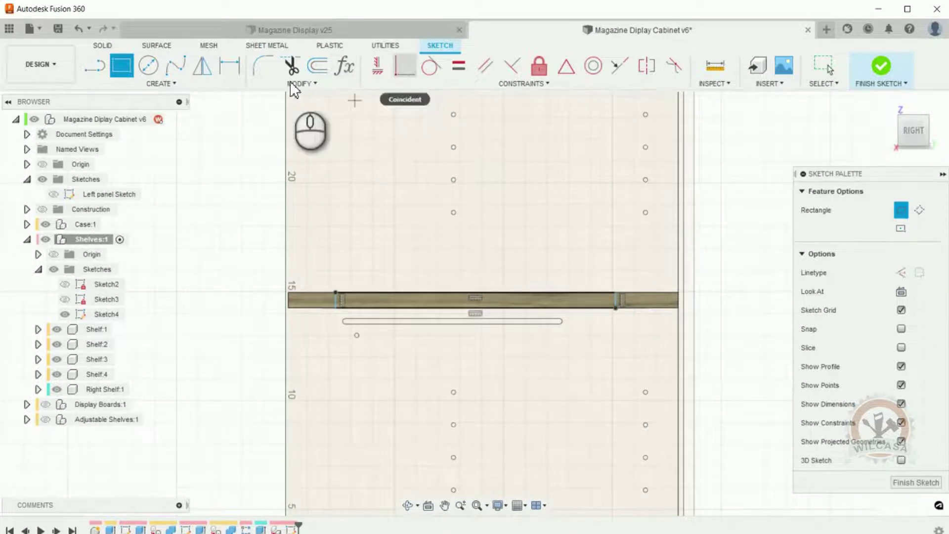
# Dimension the rectangle's front side from the shelf's front end with the parameter DadoDistanceFromEdges.
pyautogui.click(230, 65)
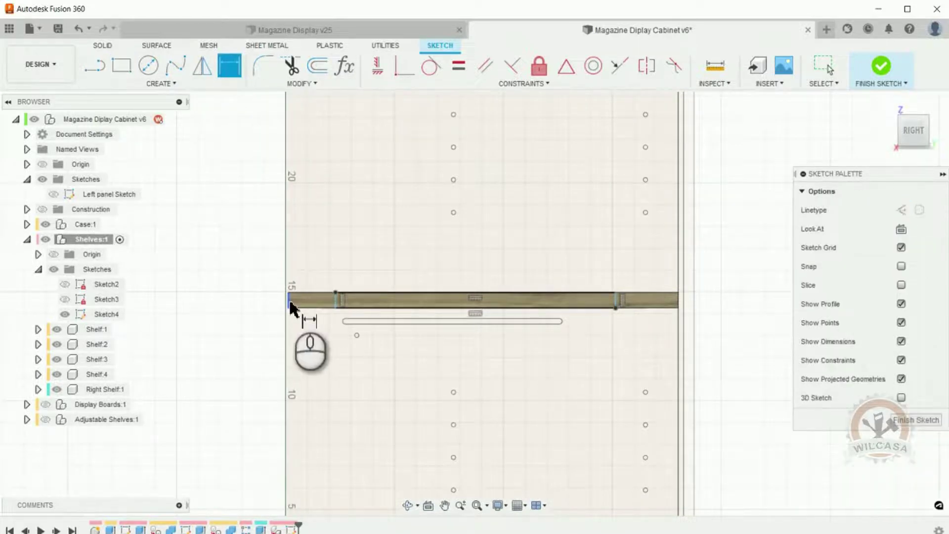
pyautogui.moveTo(334, 302); pyautogui.dragTo(291, 304)
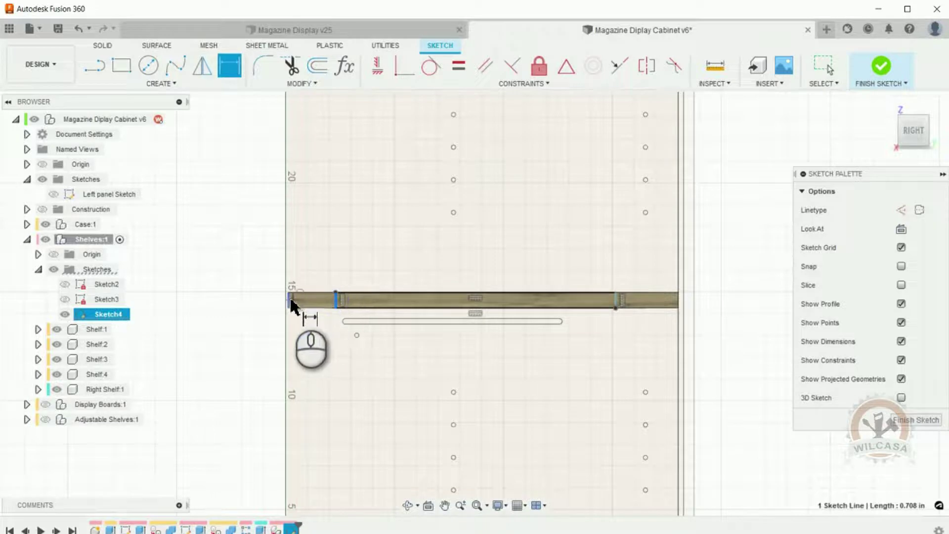
pyautogui.click(291, 303)
pyautogui.click(309, 272)
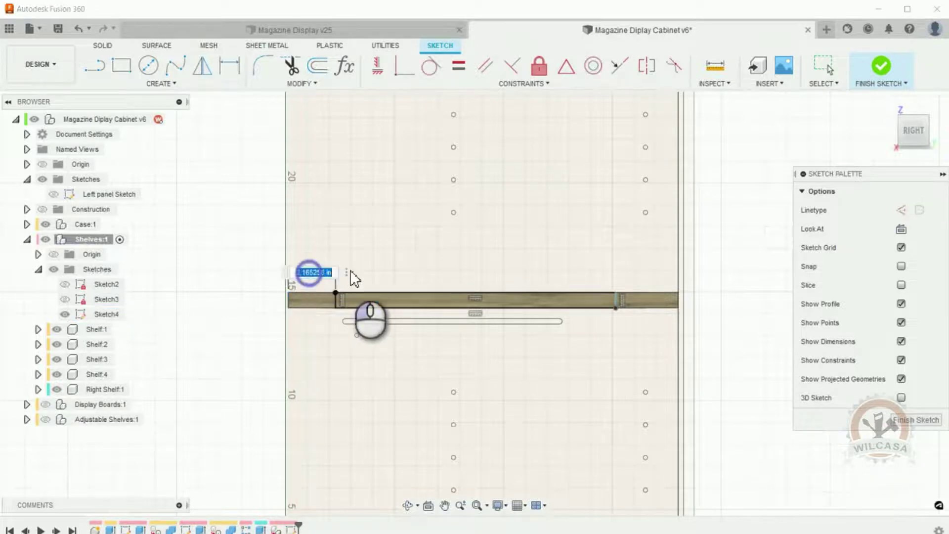
pyautogui.click(348, 272)
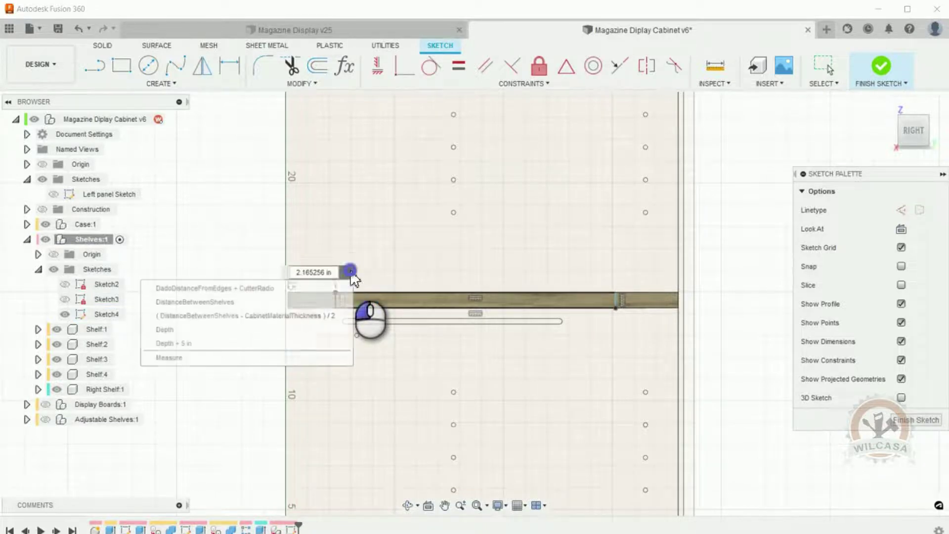
pyautogui.click(326, 272)
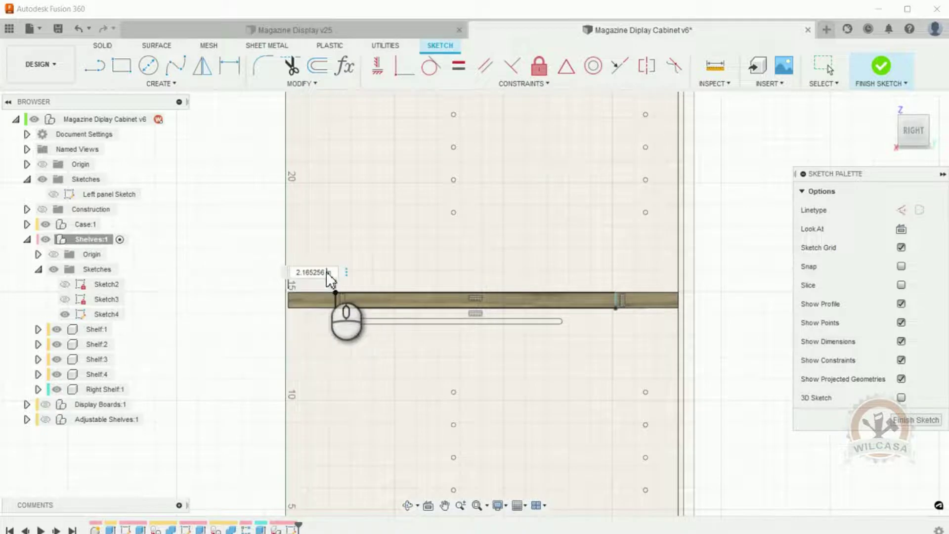
pyautogui.moveTo(337, 273); pyautogui.dragTo(286, 275)
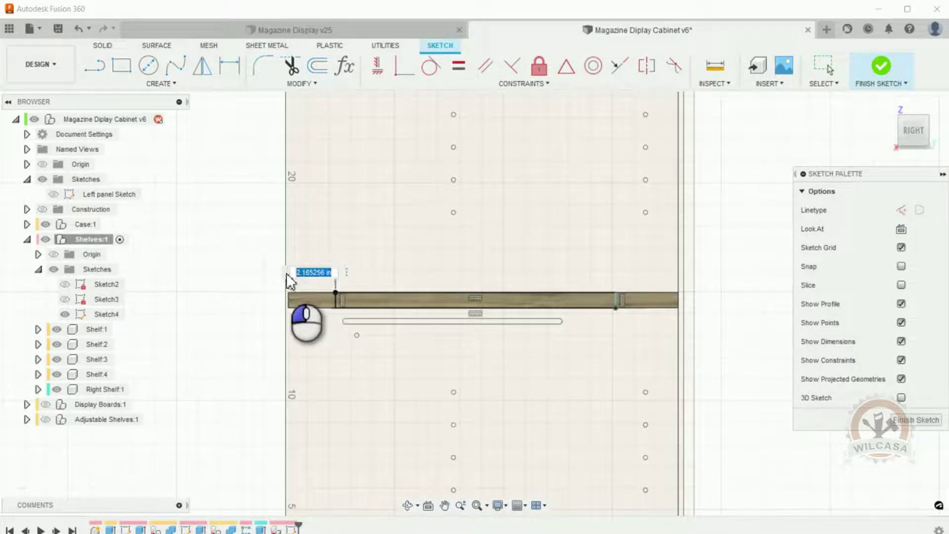
pyautogui.write('from')
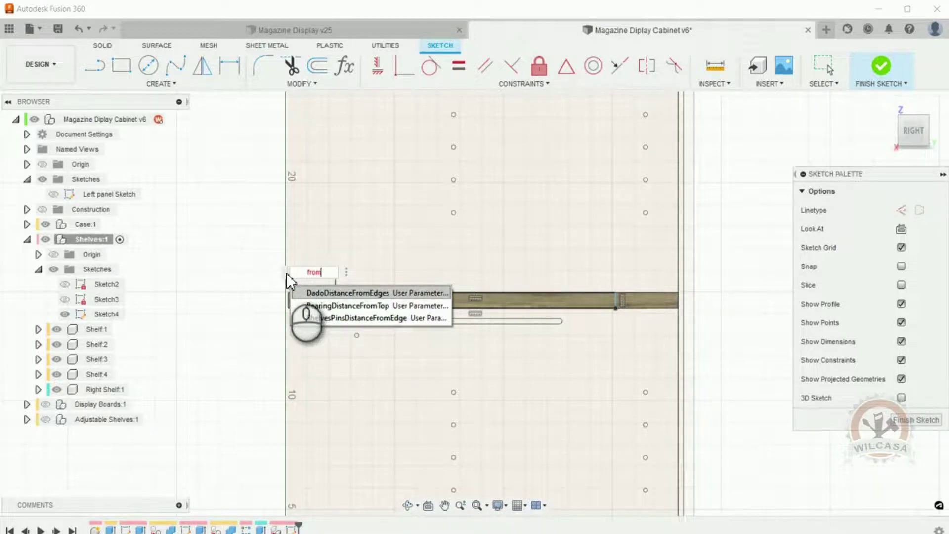
pyautogui.press('Return')
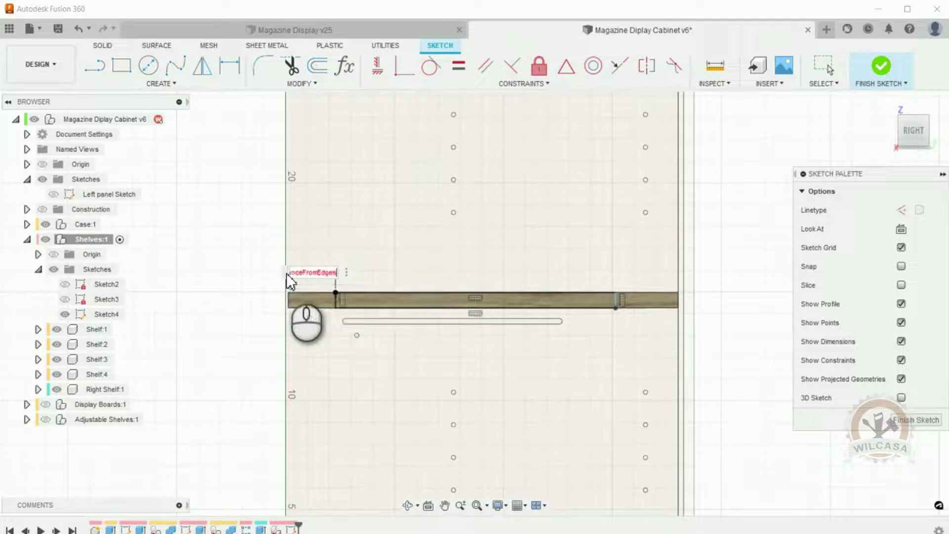
pyautogui.press('Return')
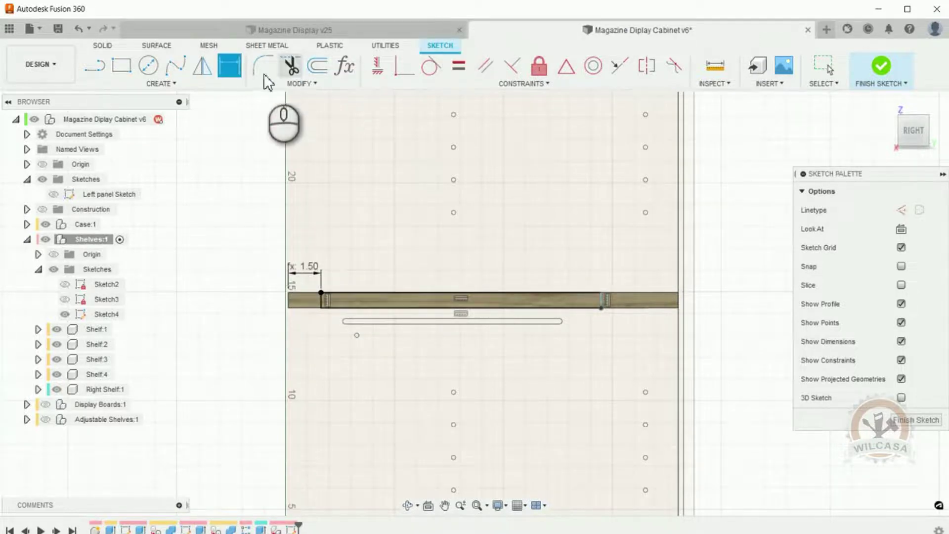
# Dimension the rectangle's back side from the shelf's back end, also with the parameter DadoDistanceFromEdges.
pyautogui.click(230, 65)
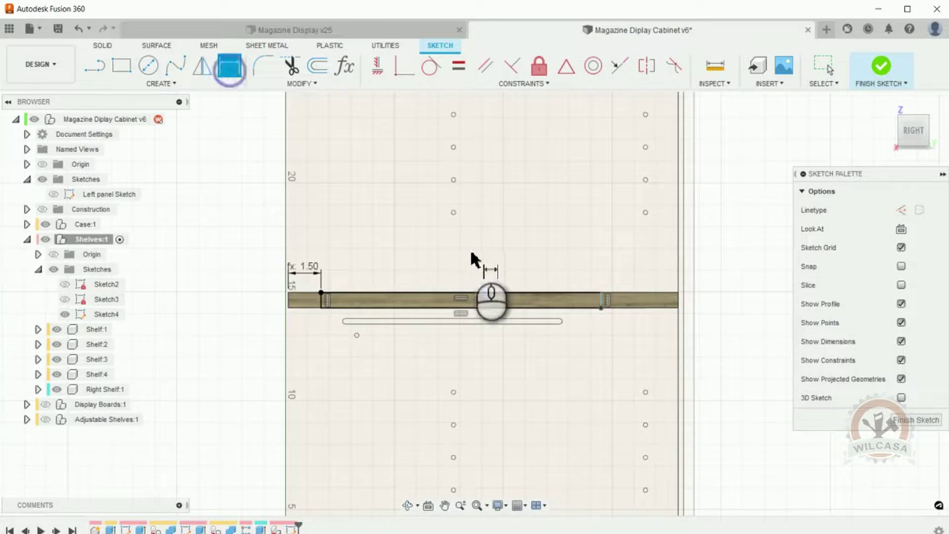
pyautogui.click(602, 303)
pyautogui.scroll(3, 678, 315)
pyautogui.scroll(3, 677, 315)
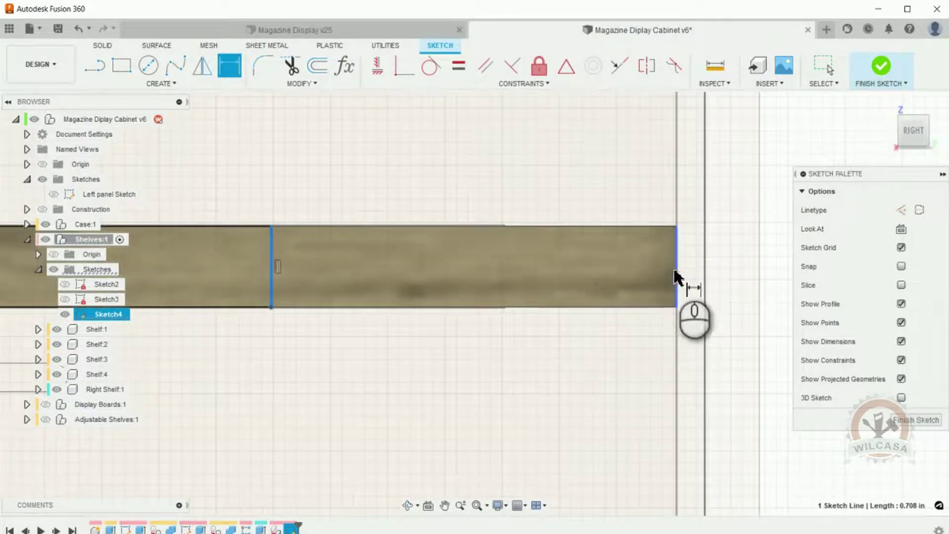
pyautogui.click(678, 272)
pyautogui.click(527, 204)
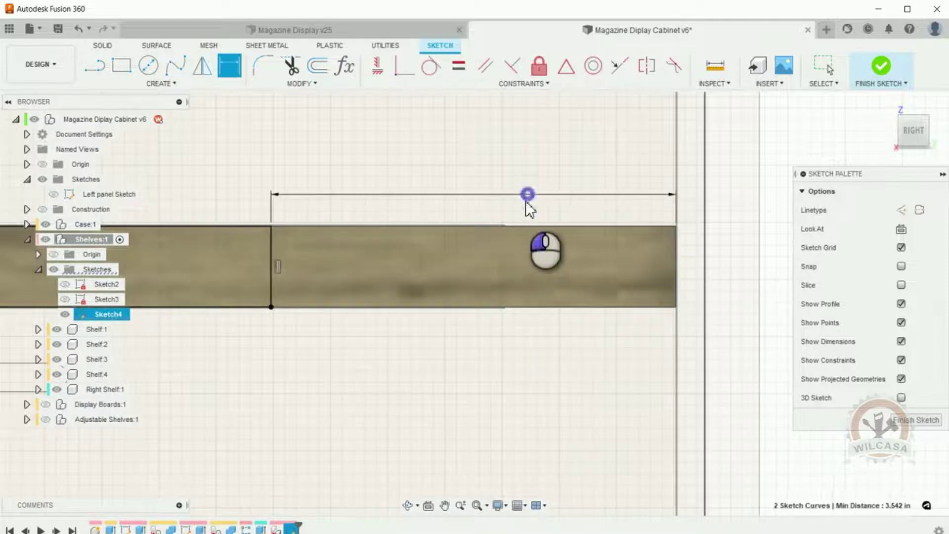
pyautogui.write('da')
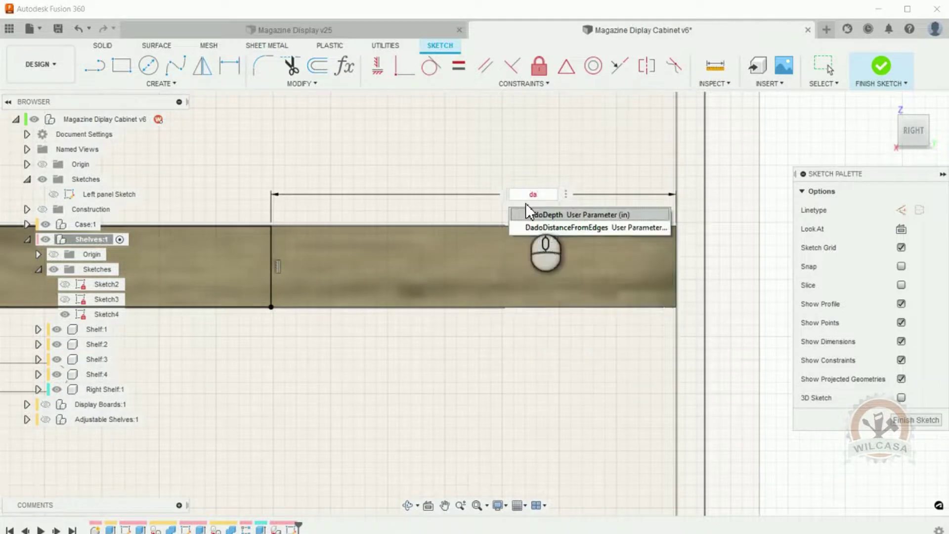
pyautogui.press('Down')
pyautogui.press('Return')
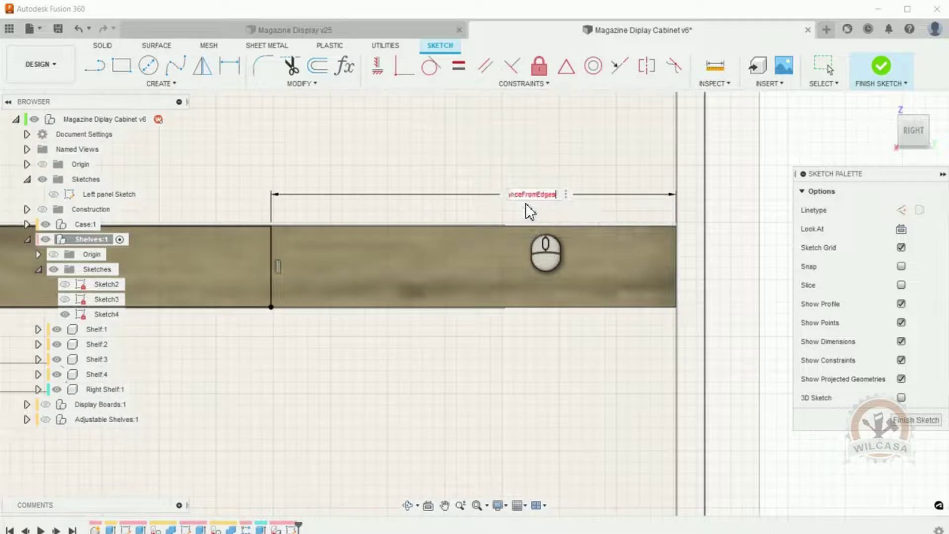
pyautogui.press('Return')
# Finish the sketch and extrude the rectangle outward from the shelf edge by the Inset parameter, using the Join operation.
pyautogui.scroll(-8, 632, 267)
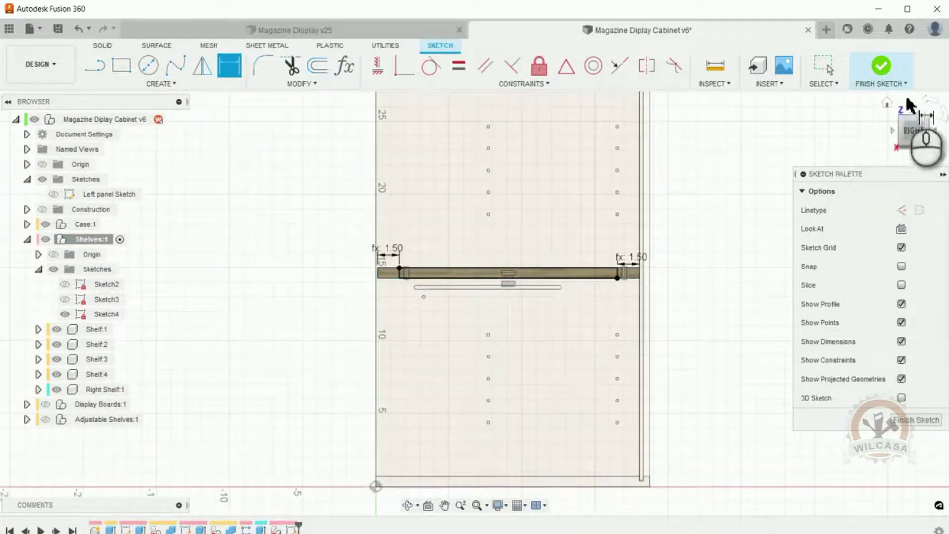
pyautogui.click(888, 103)
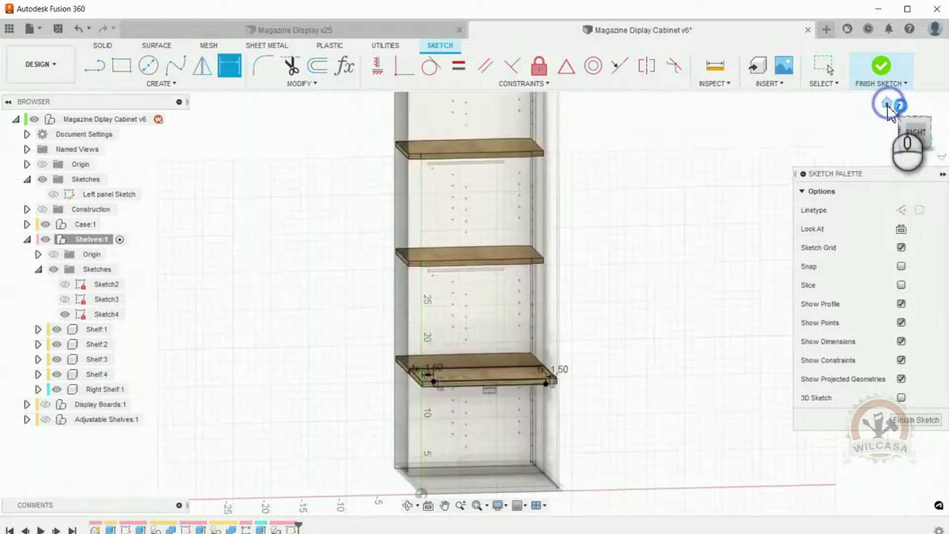
pyautogui.scroll(5, 553, 482)
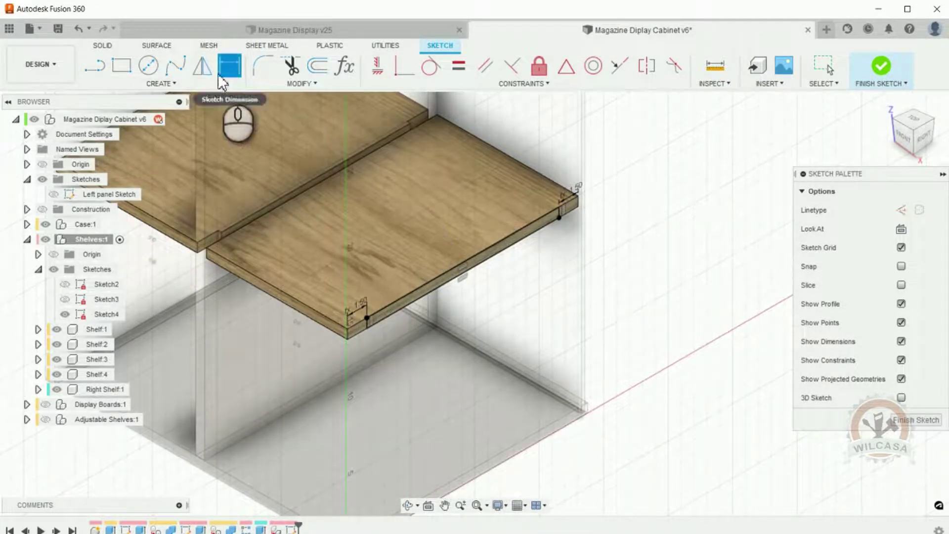
pyautogui.click(932, 422)
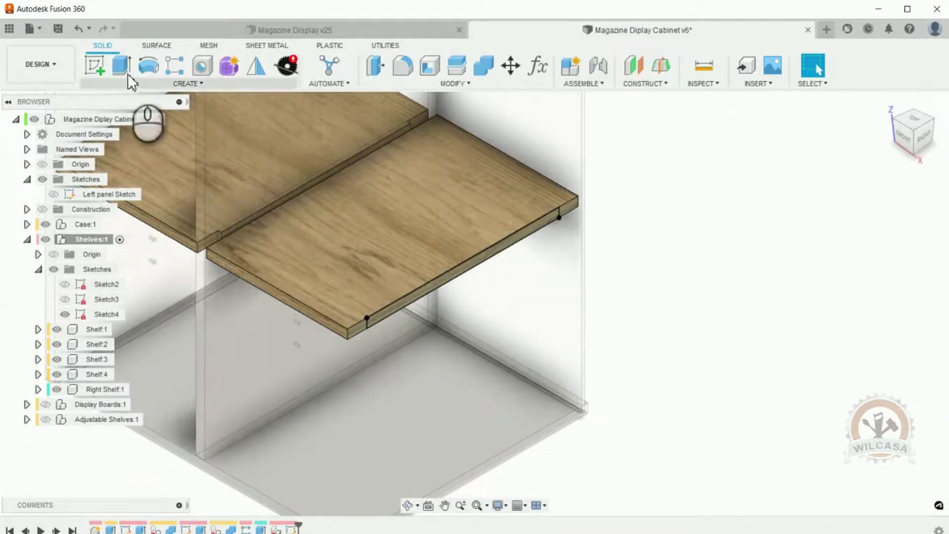
pyautogui.click(121, 66)
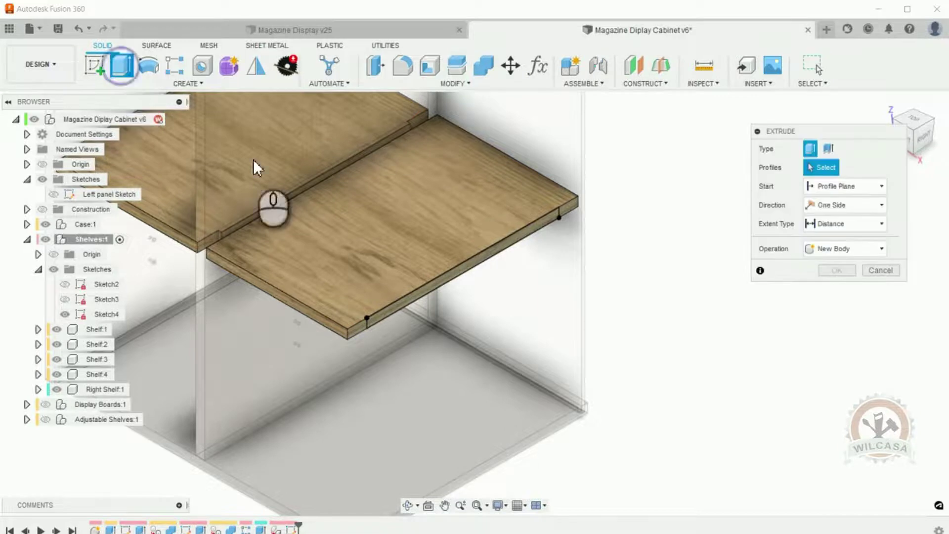
pyautogui.click(471, 268)
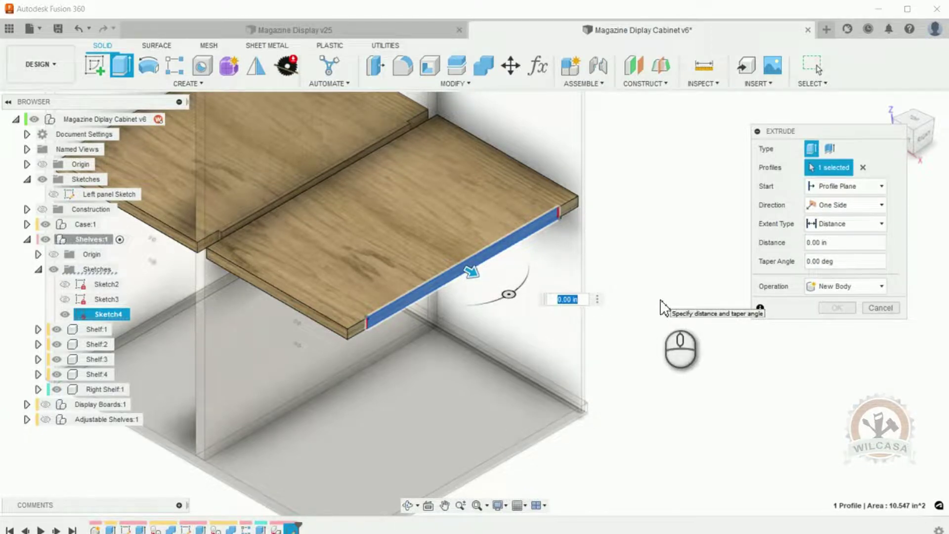
pyautogui.write('inset')
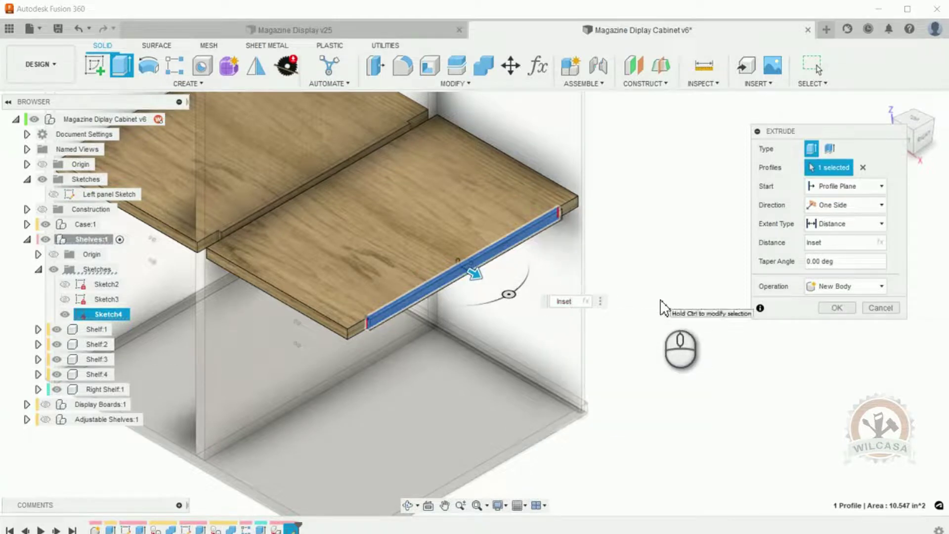
pyautogui.click(865, 286)
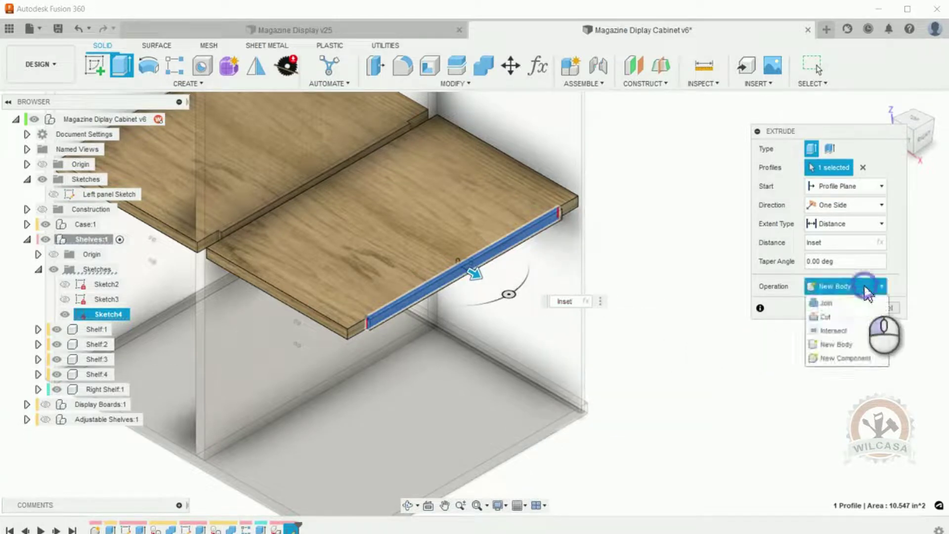
pyautogui.click(846, 307)
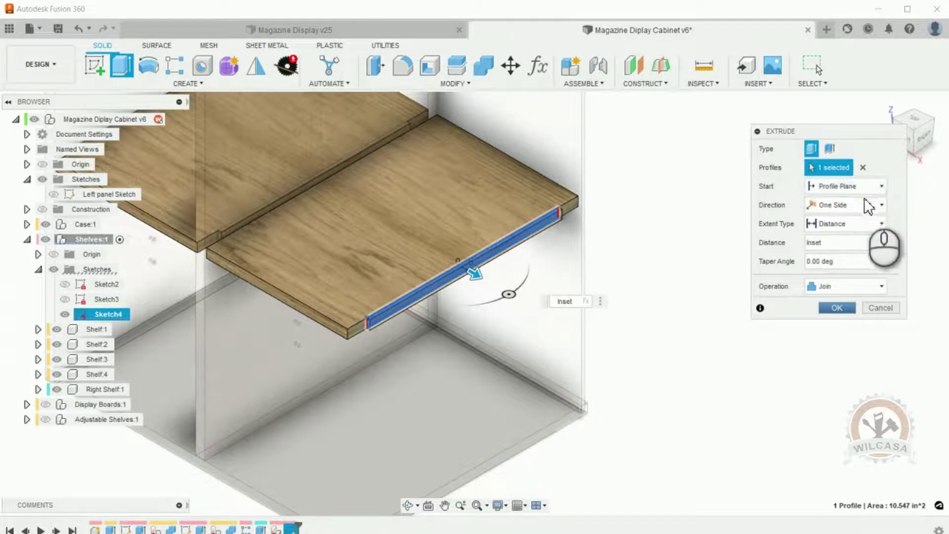
pyautogui.click(837, 308)
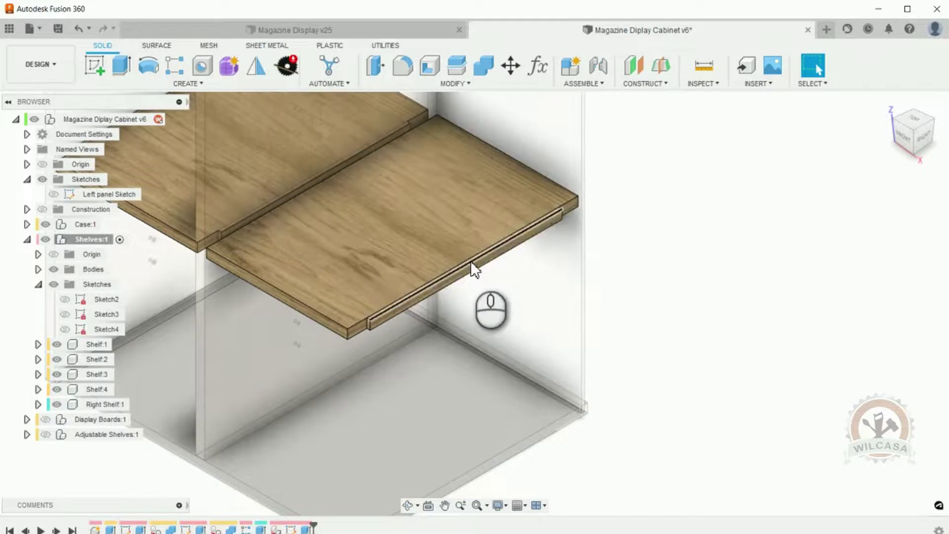
pyautogui.scroll(-3, 659, 239)
pyautogui.scroll(4, 650, 207)
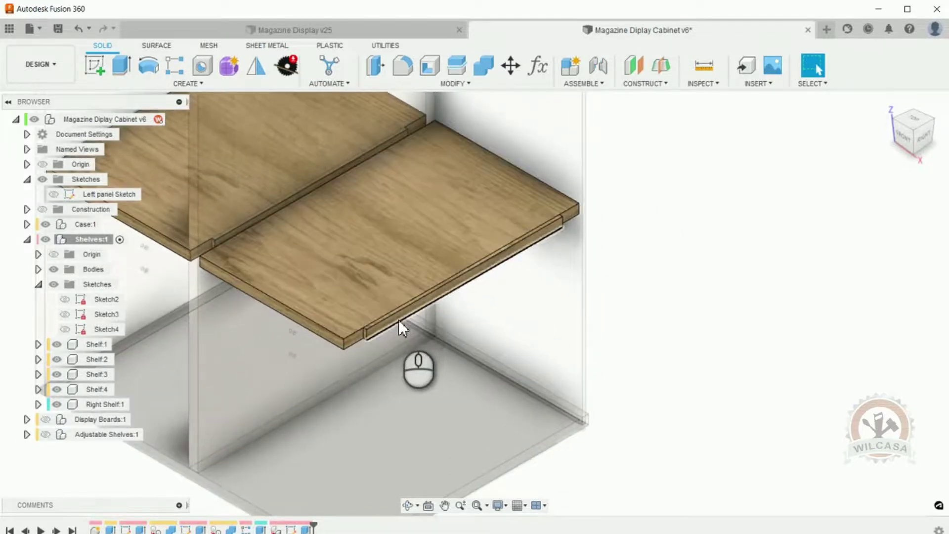
pyautogui.scroll(2, 396, 322)
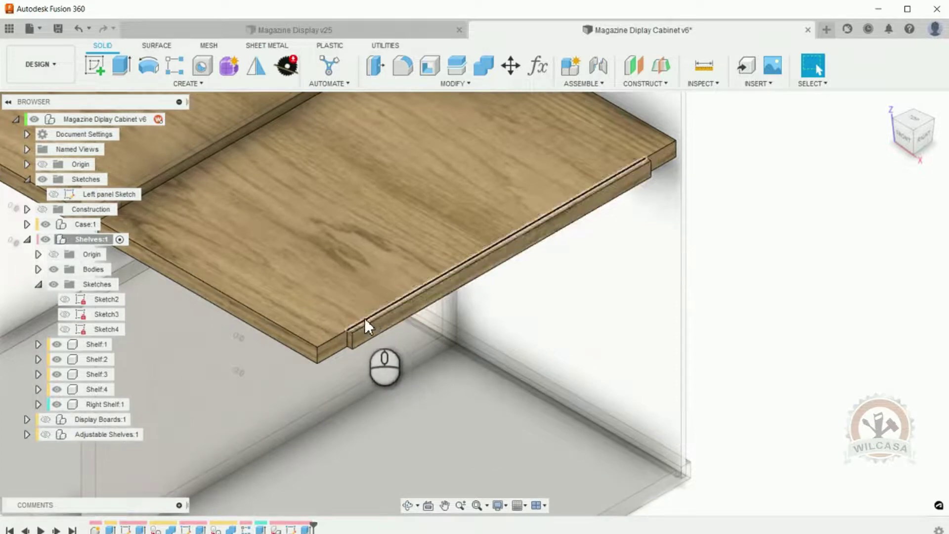
# Move the tongue body from the Shelves component into the Bodies of the Right Shelf component.
pyautogui.scroll(-3, 426, 277)
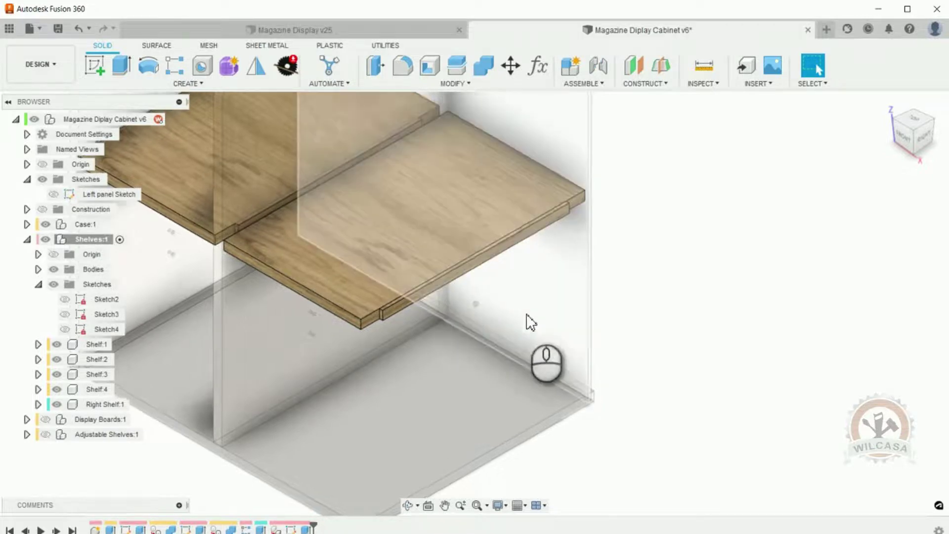
pyautogui.scroll(1, 549, 301)
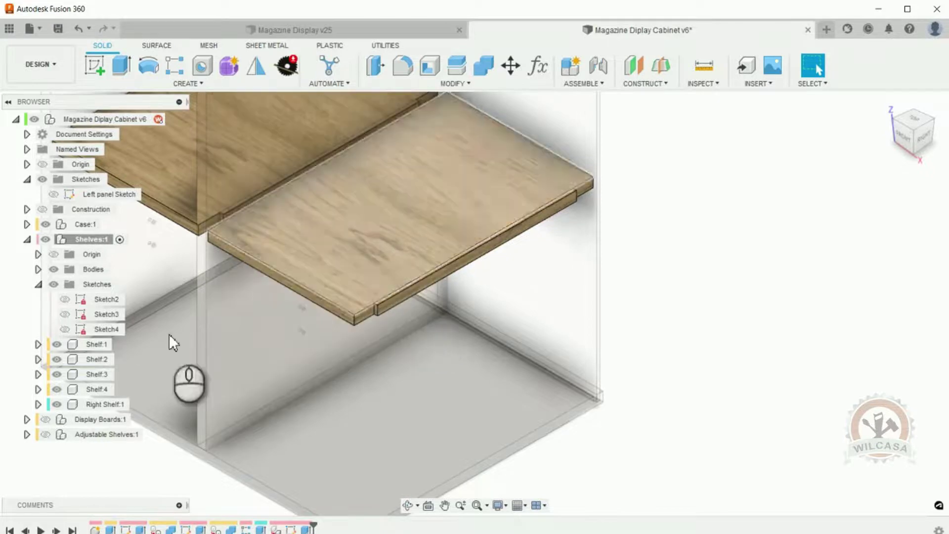
pyautogui.click(38, 269)
pyautogui.click(92, 285)
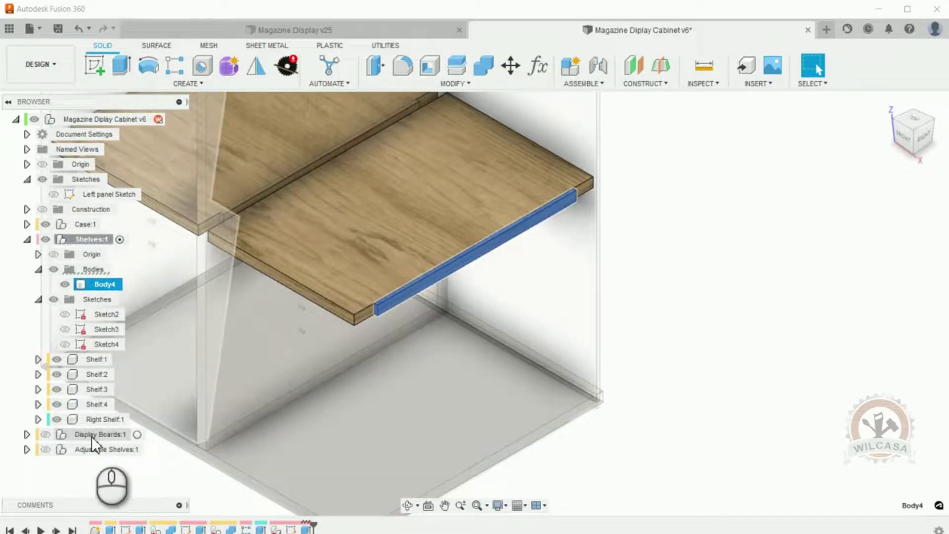
pyautogui.click(37, 419)
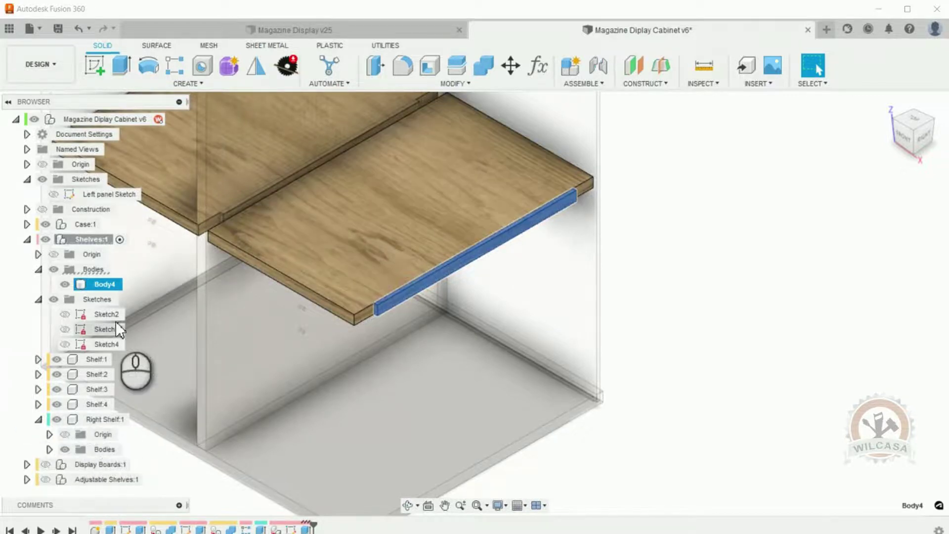
pyautogui.click(105, 285)
pyautogui.moveTo(105, 287); pyautogui.dragTo(104, 444)
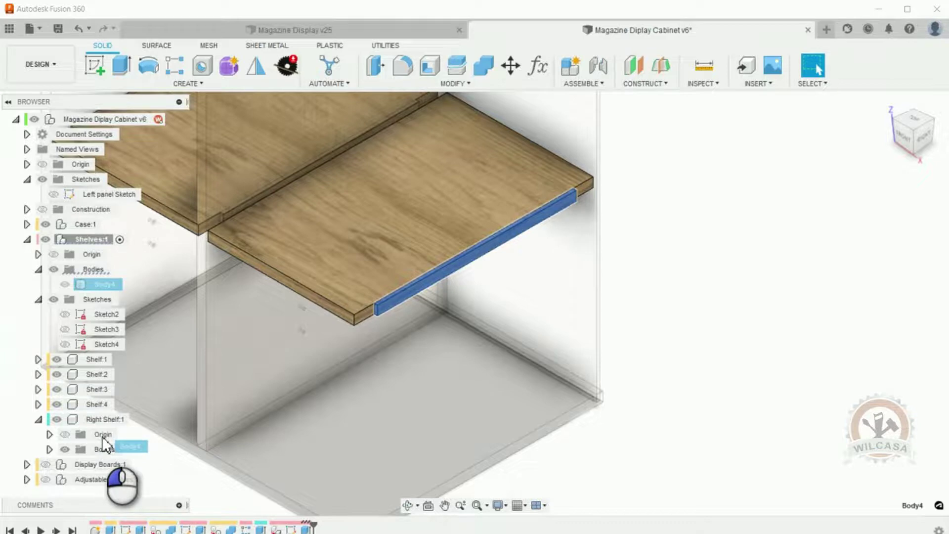
pyautogui.moveTo(102, 436); pyautogui.dragTo(100, 449)
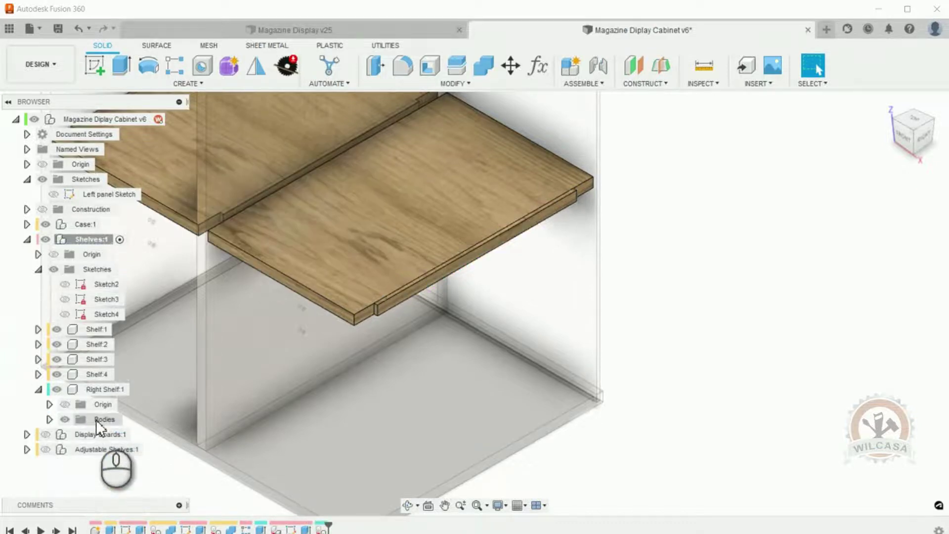
# Combine the right shelf body with the tongue body using the Join operation, without keeping the tool body.
pyautogui.click(49, 419)
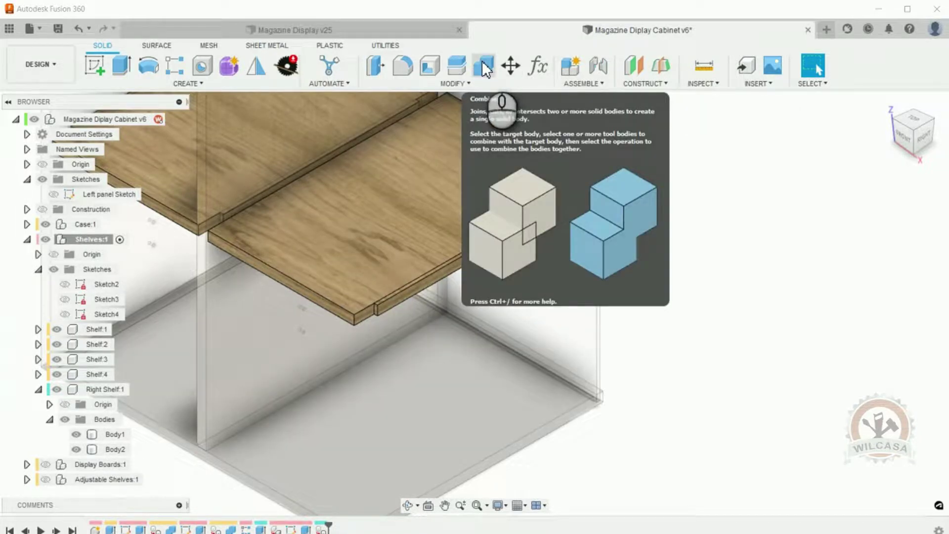
pyautogui.click(482, 64)
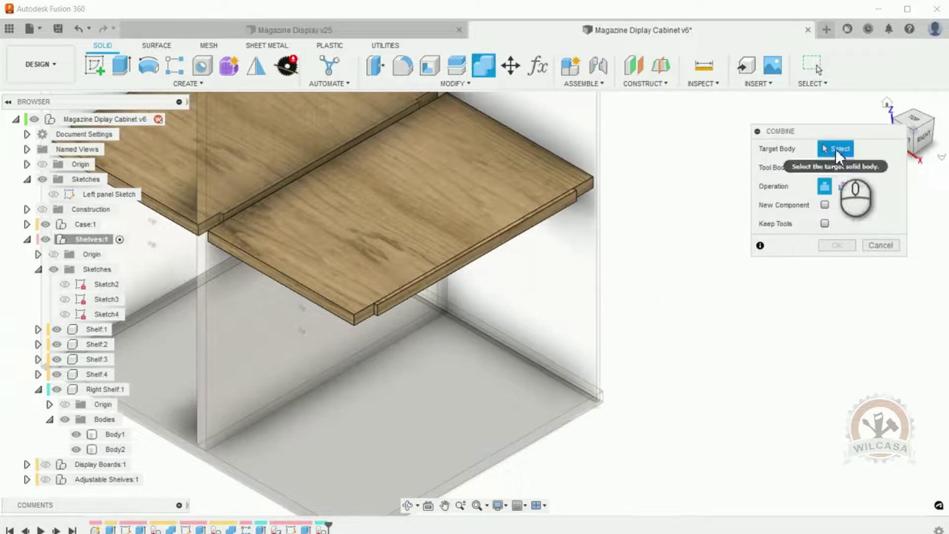
pyautogui.click(384, 182)
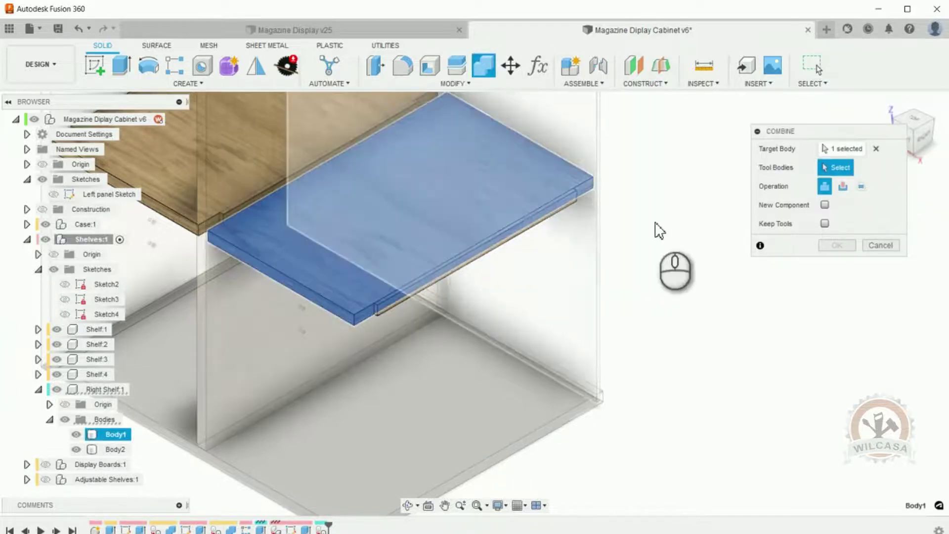
pyautogui.click(496, 255)
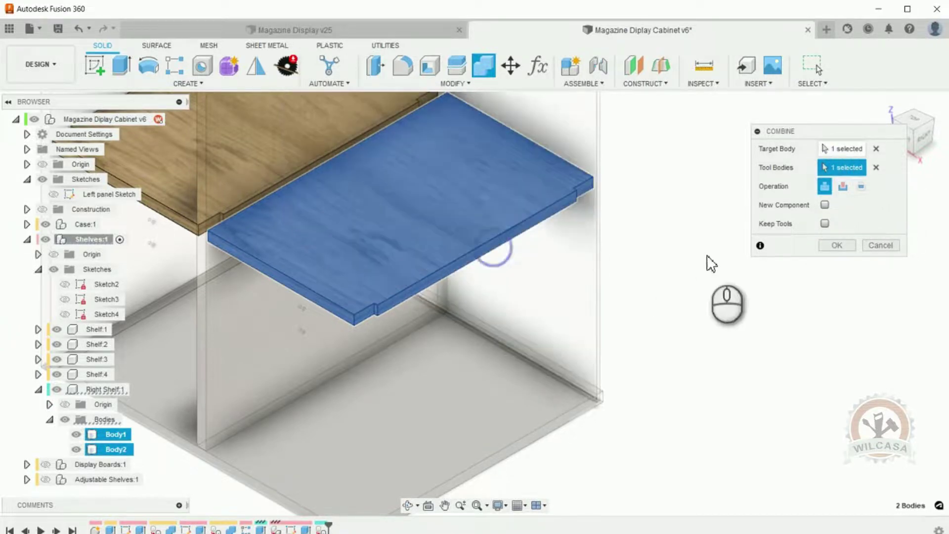
pyautogui.click(837, 246)
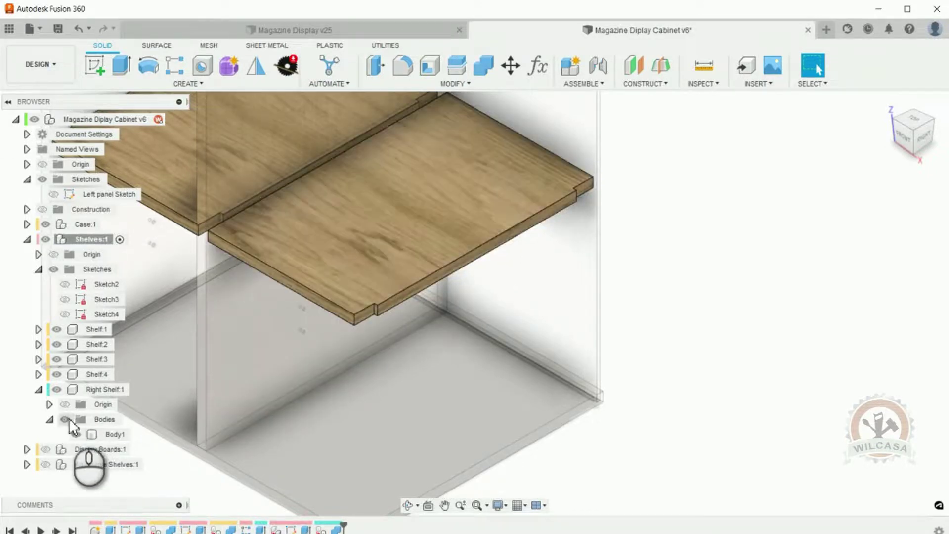
pyautogui.click(39, 390)
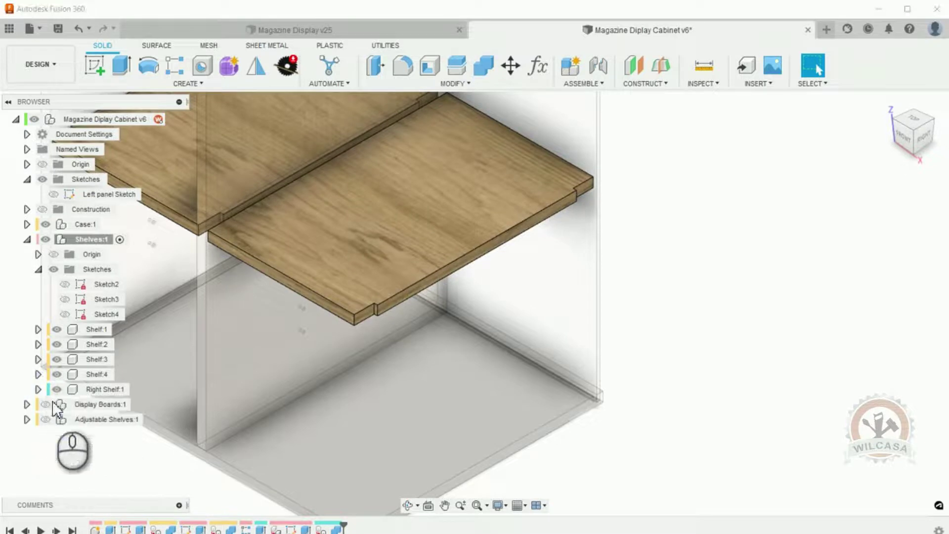
# Show the Display Boards and Adjustable Shelves components again.
pyautogui.scroll(3, 732, 207)
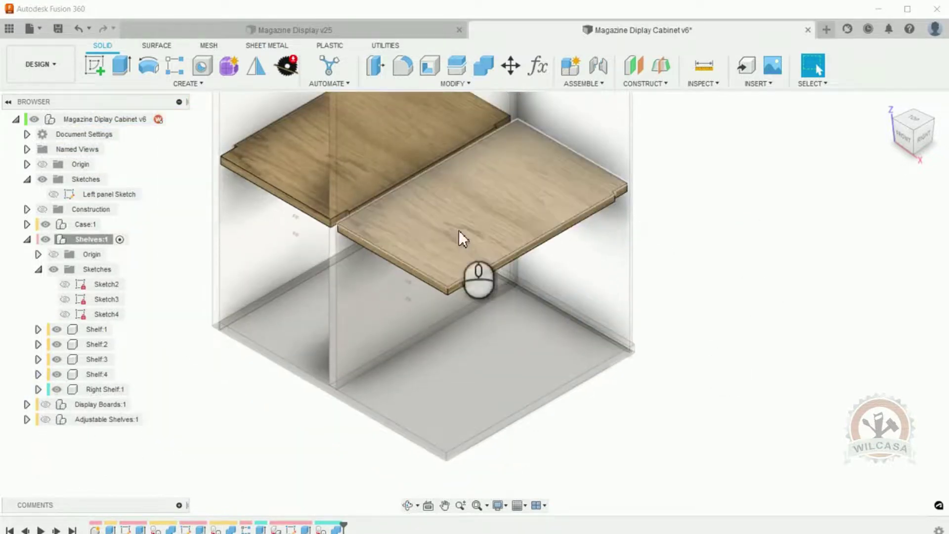
pyautogui.scroll(-3, 452, 224)
pyautogui.scroll(4, 748, 185)
pyautogui.scroll(-2, 749, 187)
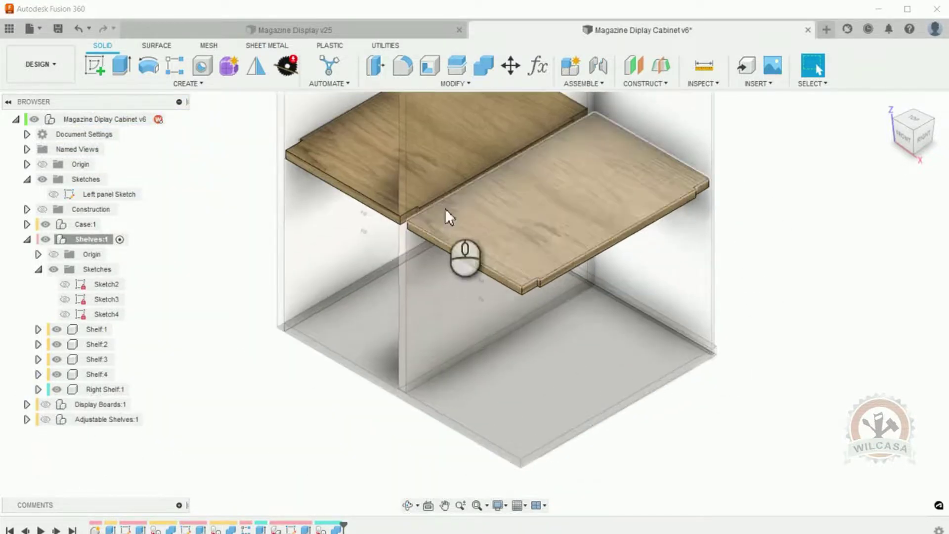
pyautogui.click(26, 239)
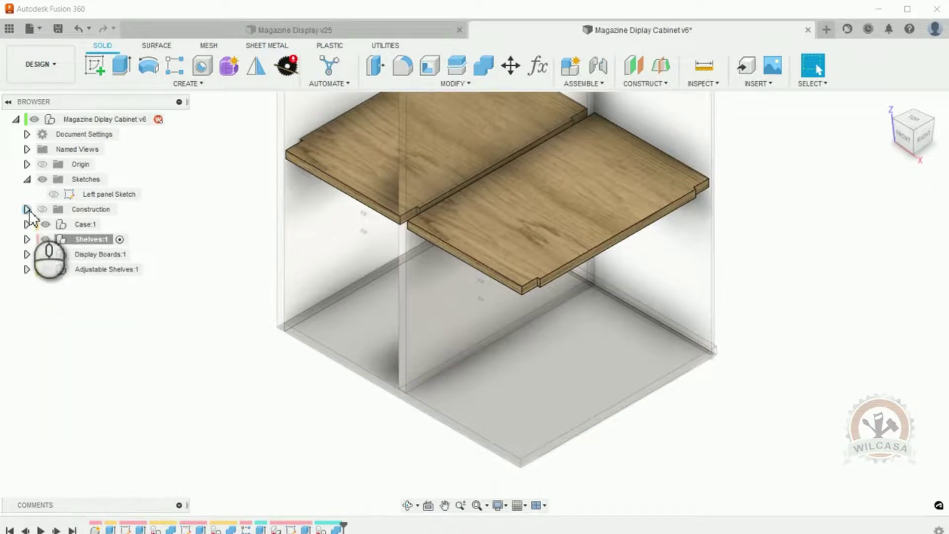
pyautogui.click(45, 254)
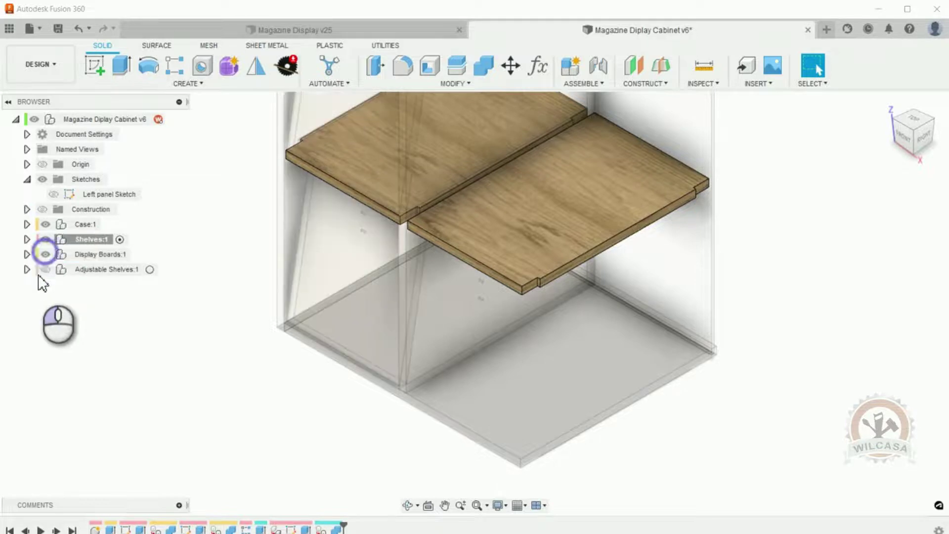
pyautogui.click(45, 269)
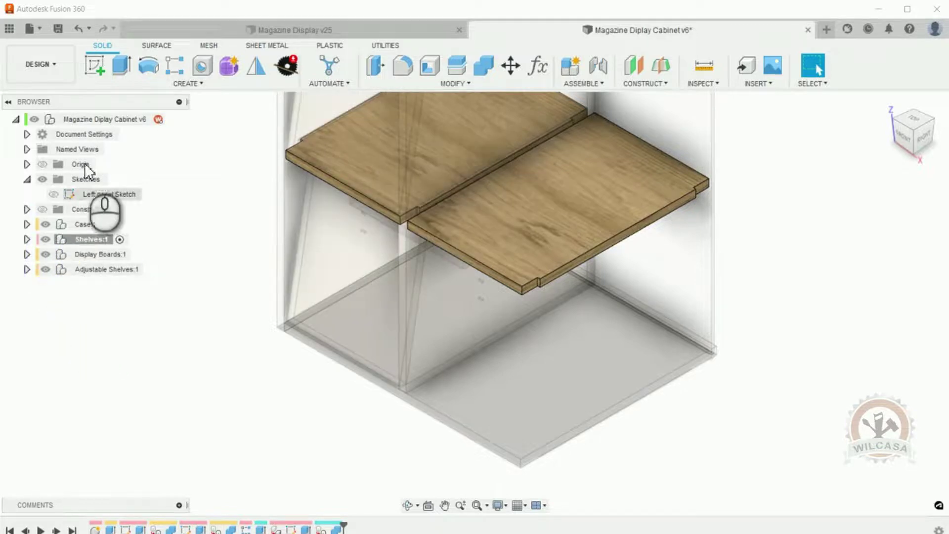
# Activate the top-level Magazine Display Cabinet component and return to the home view of the whole cabinet.
pyautogui.click(178, 120)
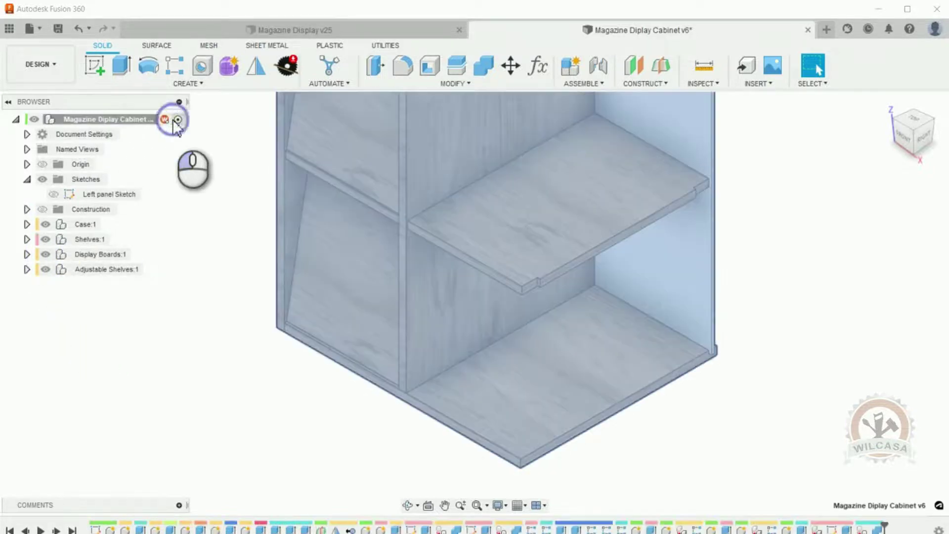
pyautogui.click(27, 179)
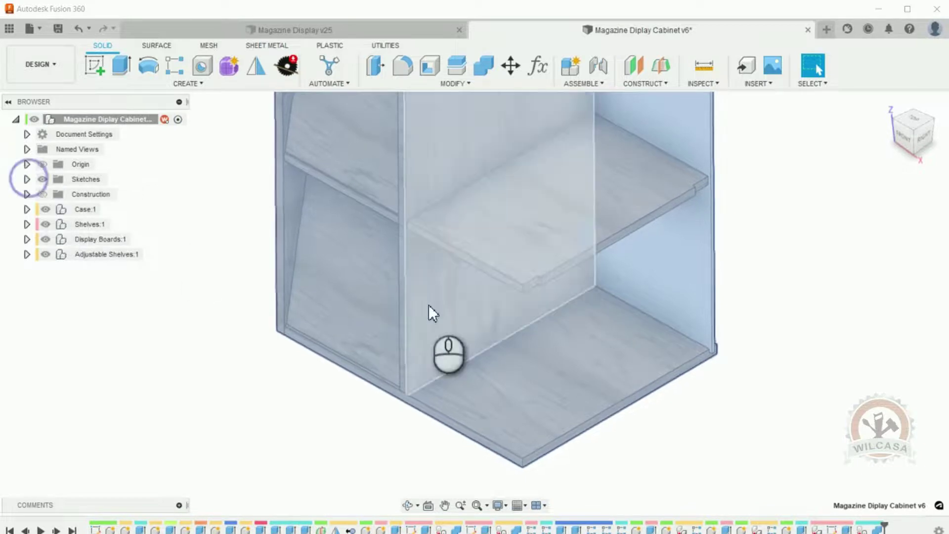
pyautogui.click(770, 295)
pyautogui.click(889, 103)
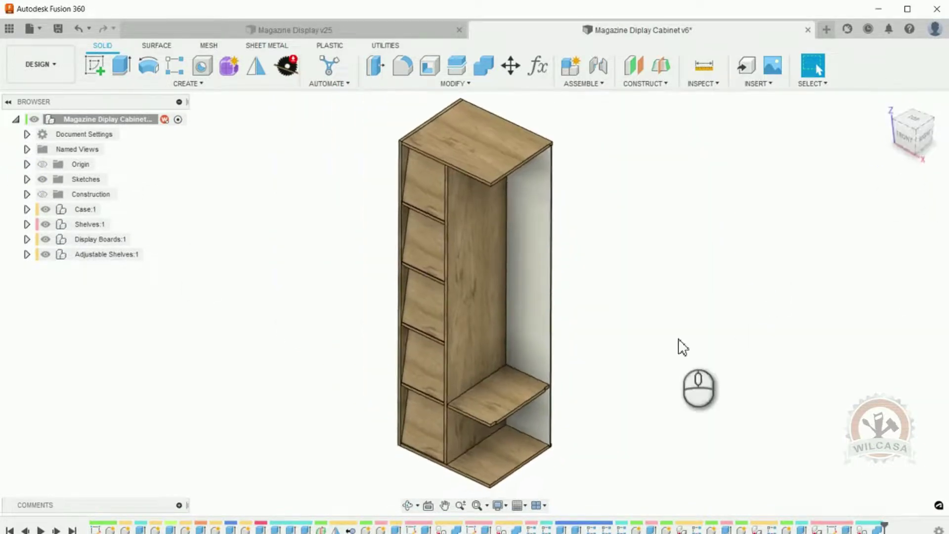
pyautogui.scroll(5, 559, 425)
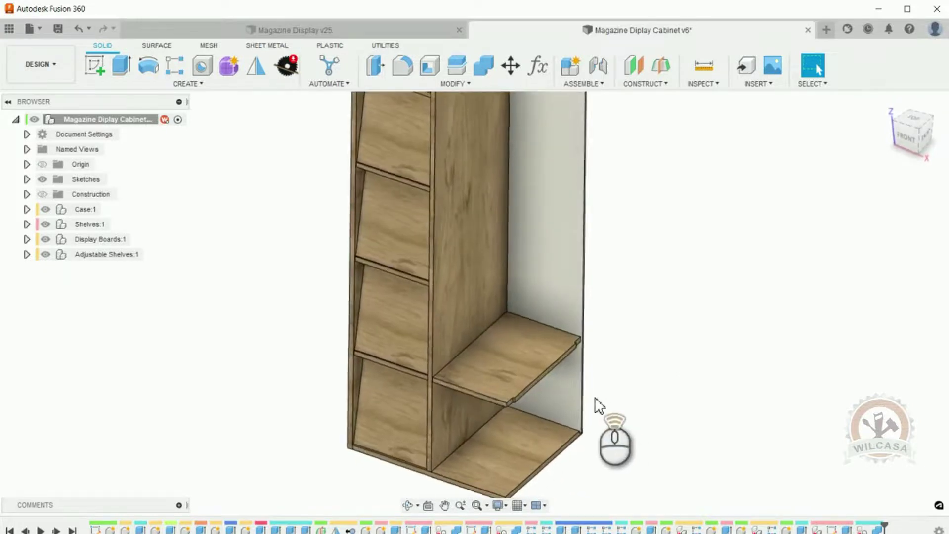
pyautogui.scroll(-5, 598, 405)
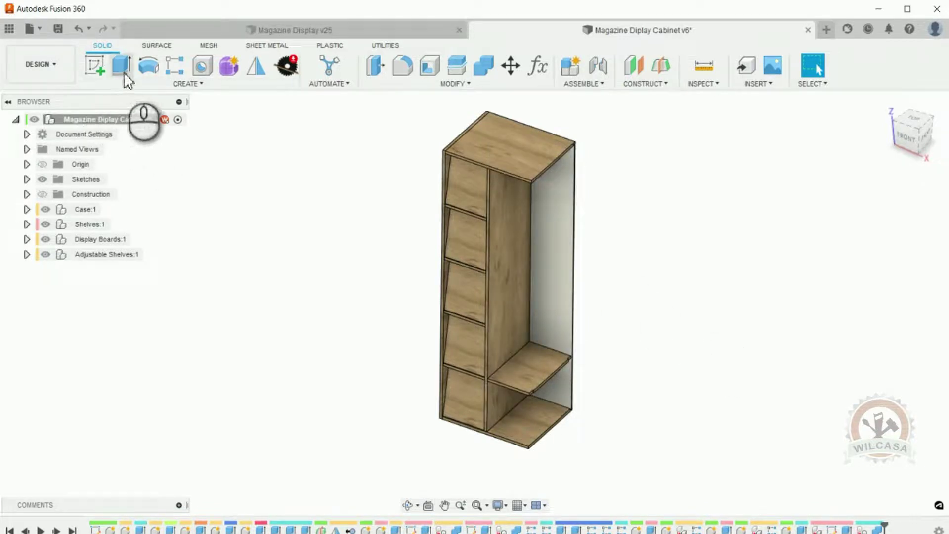
# Make the Shelves component active and clear its selection.
pyautogui.click(172, 66)
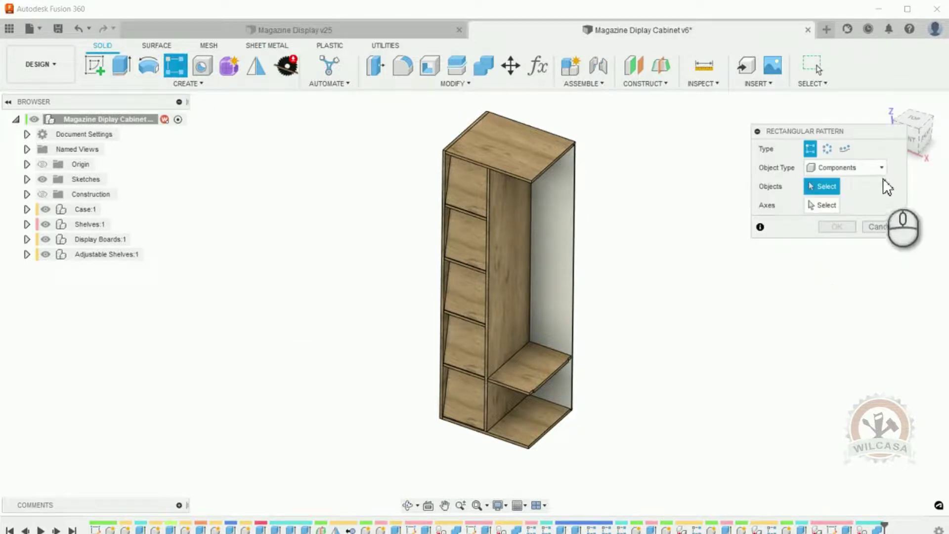
pyautogui.click(887, 229)
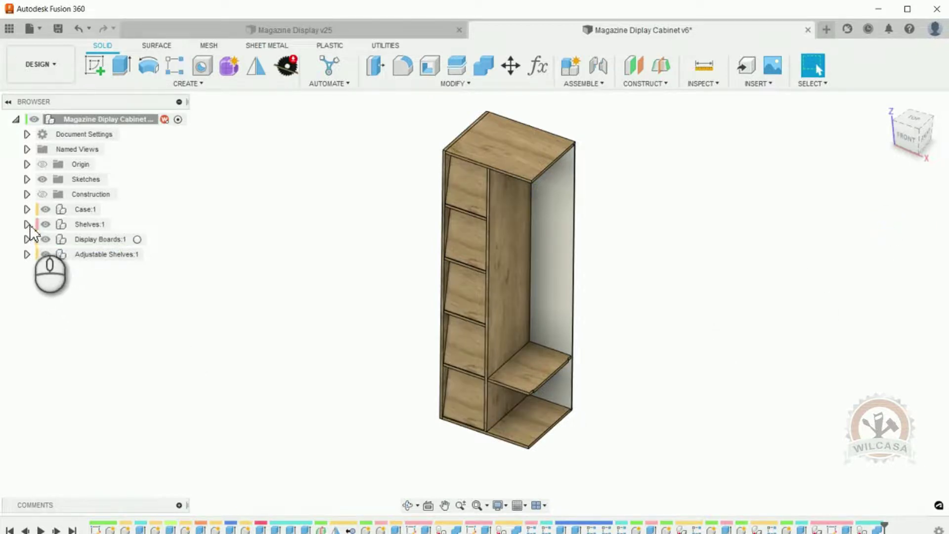
pyautogui.click(82, 225)
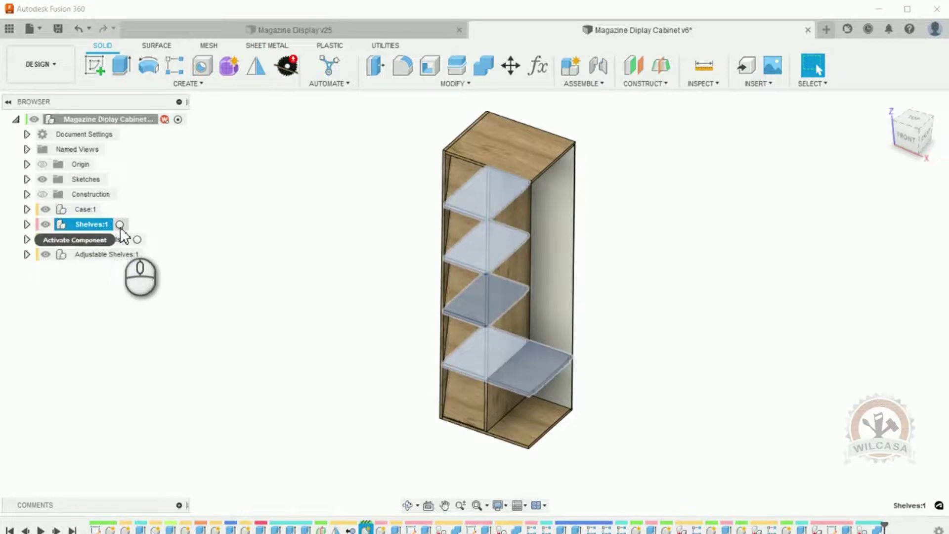
pyautogui.click(119, 224)
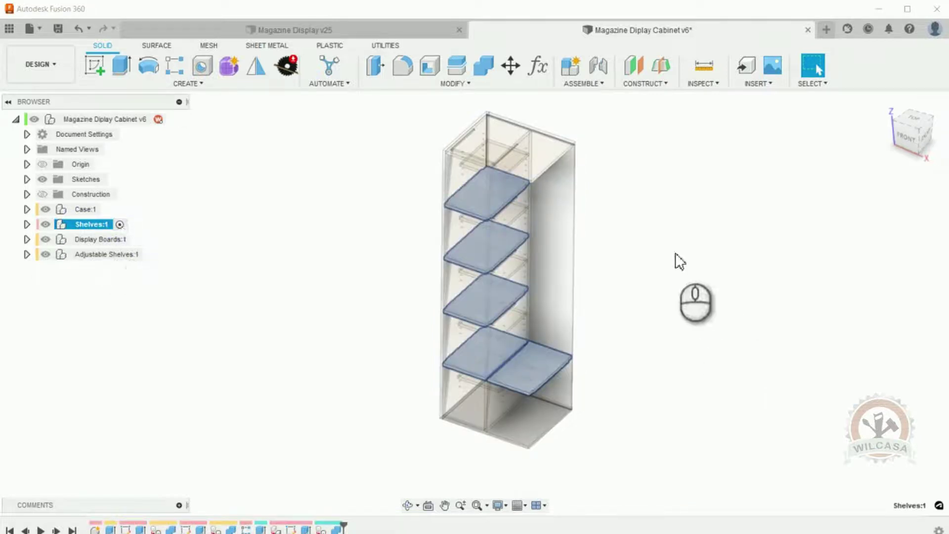
pyautogui.click(634, 211)
# Start a rectangular component pattern of the right shelf, using the vertical front edge of the middle divider as the axis.
pyautogui.click(175, 65)
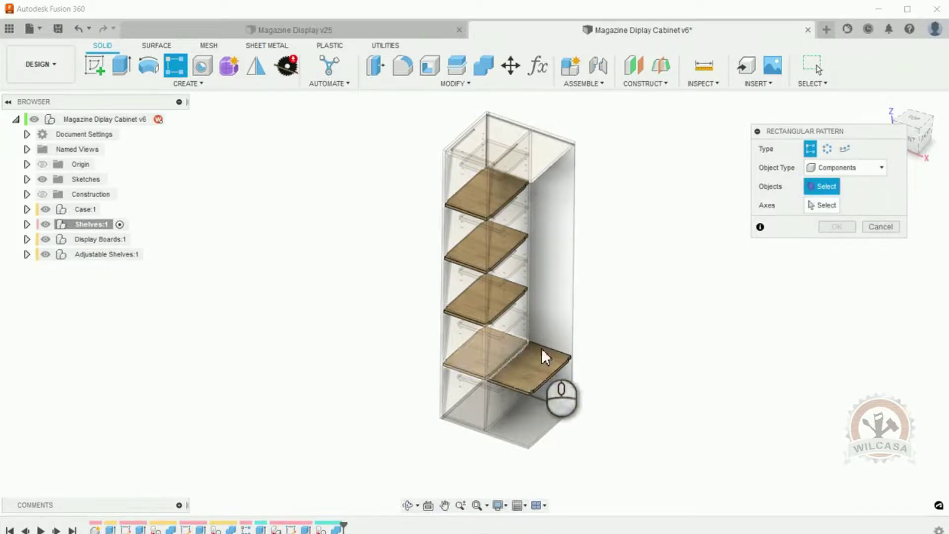
pyautogui.click(546, 366)
pyautogui.click(823, 210)
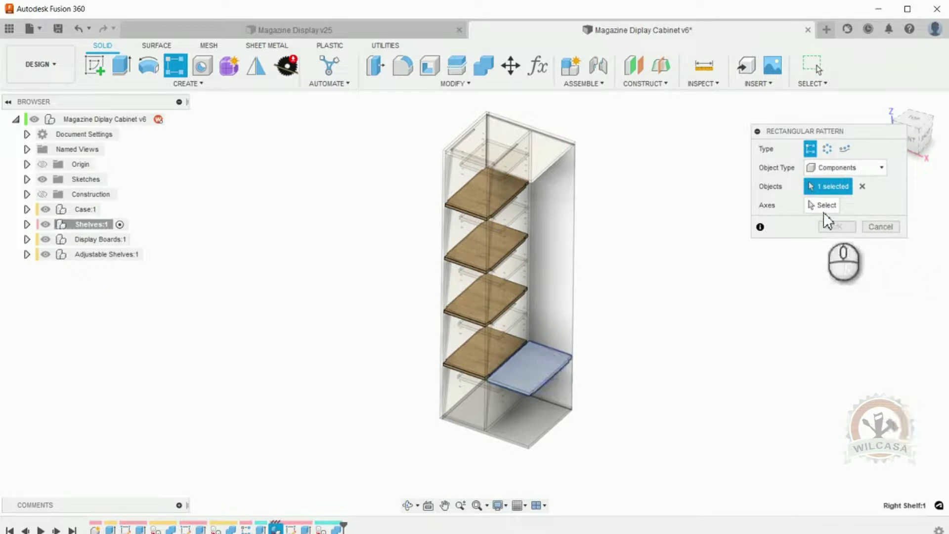
pyautogui.scroll(6, 455, 378)
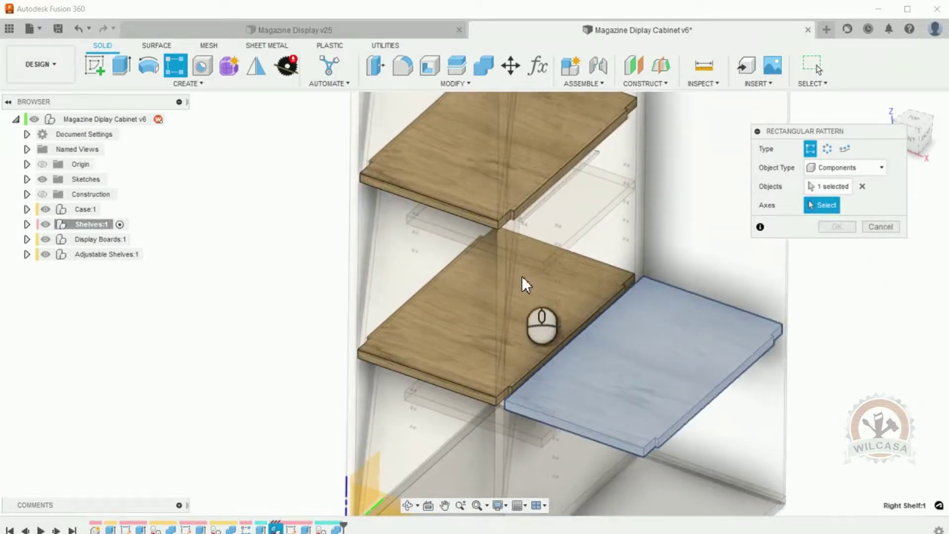
pyautogui.click(644, 365)
pyautogui.scroll(-5, 392, 260)
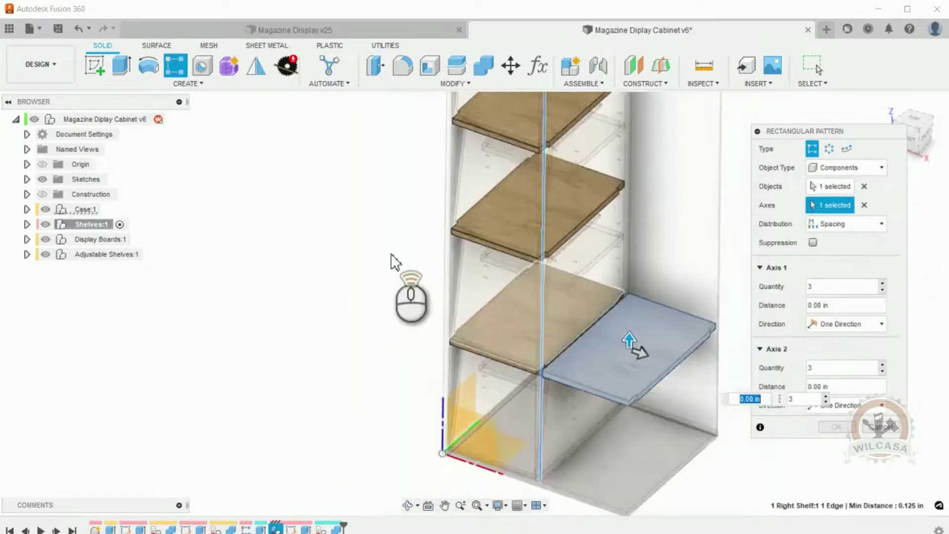
pyautogui.scroll(-2, 509, 415)
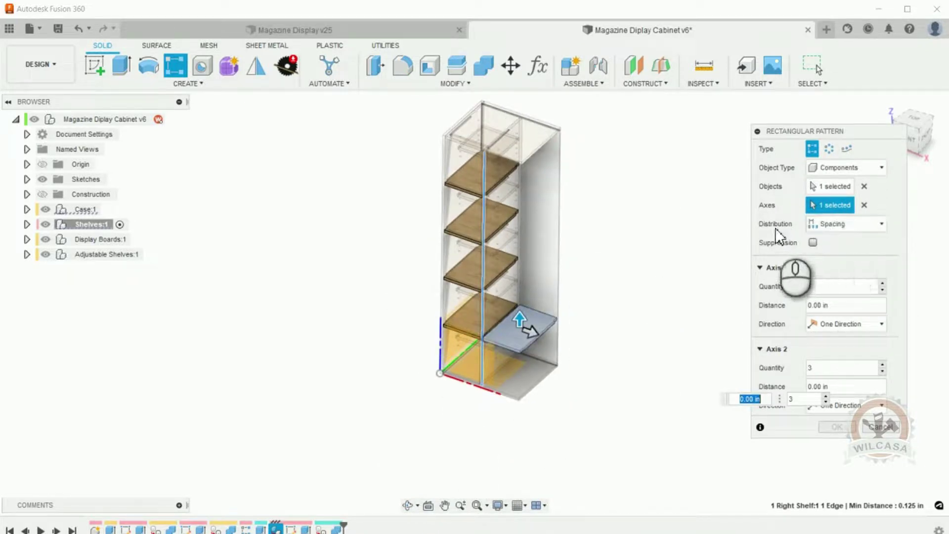
# Pattern the right shelf with quantity ShelvesQty at DistanceBetweenShelves spacing along the first axis and quantity 1 along the second.
pyautogui.click(824, 286)
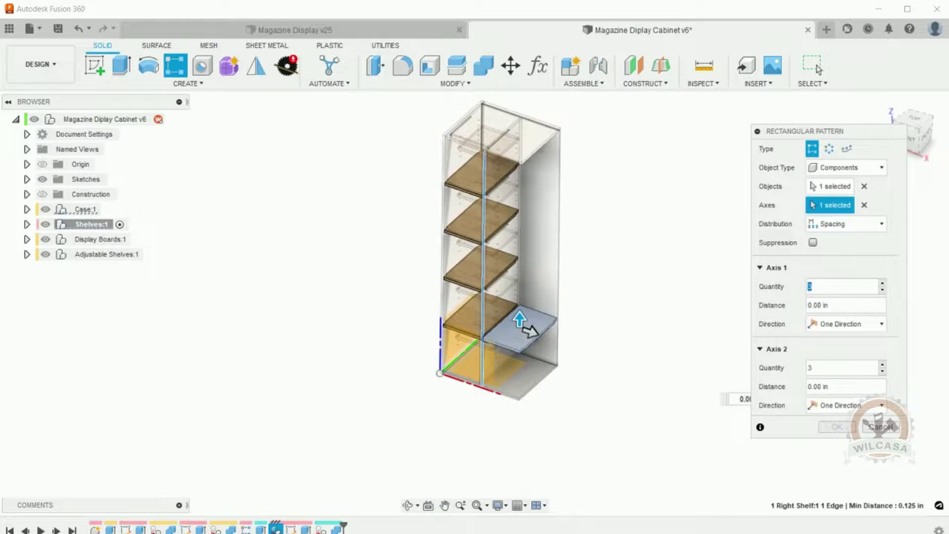
pyautogui.write('s')
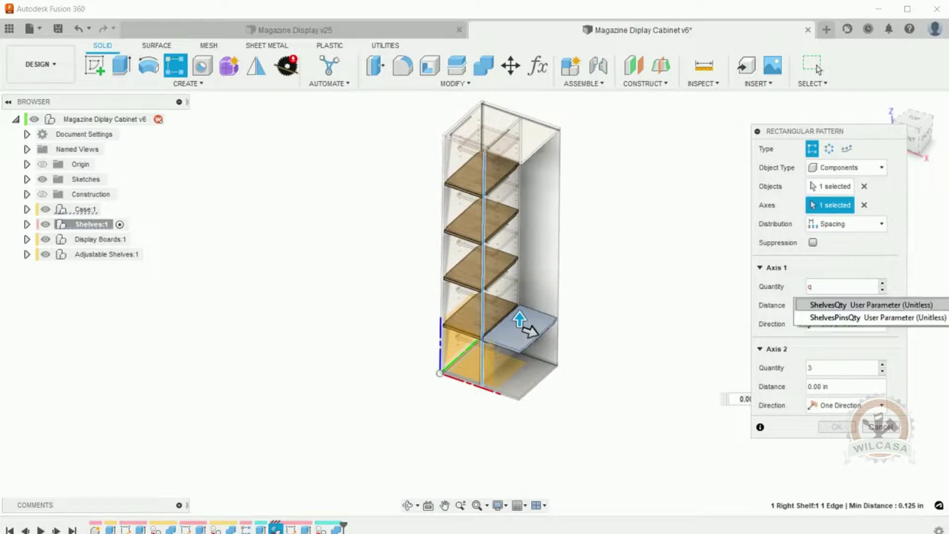
pyautogui.press('Return')
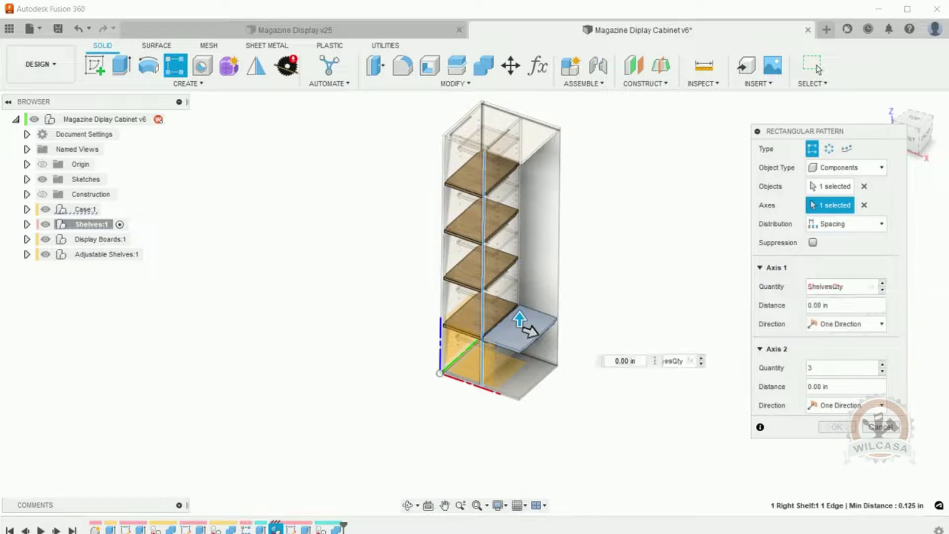
pyautogui.click(836, 305)
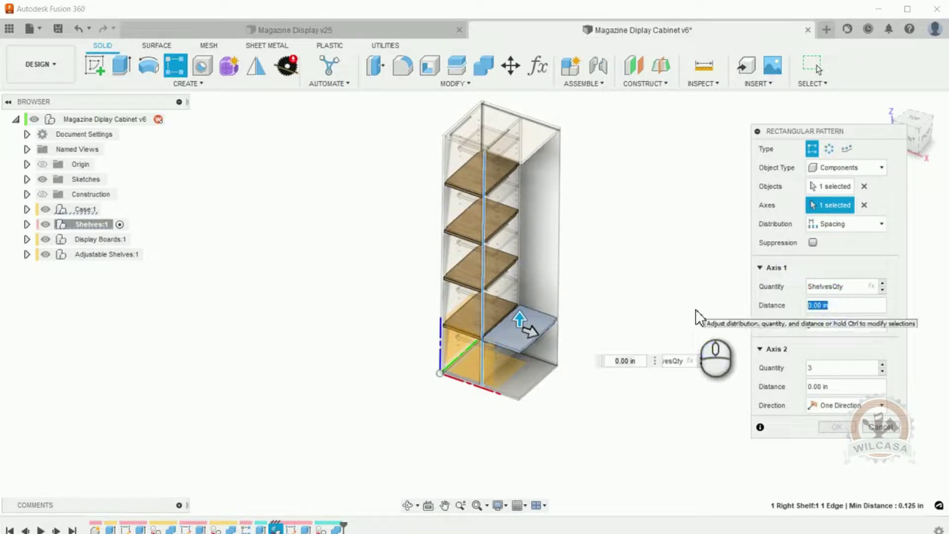
pyautogui.write('dis')
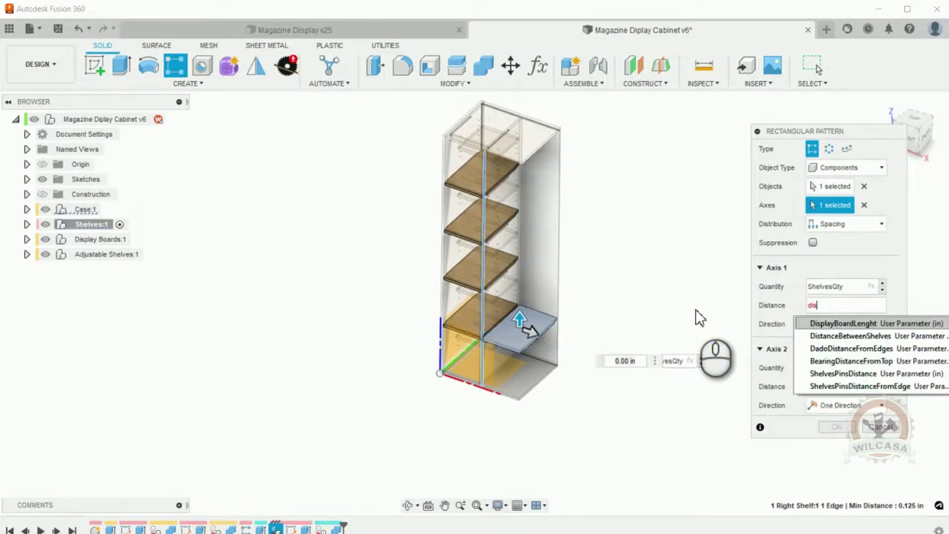
pyautogui.press('Down')
pyautogui.press('Return')
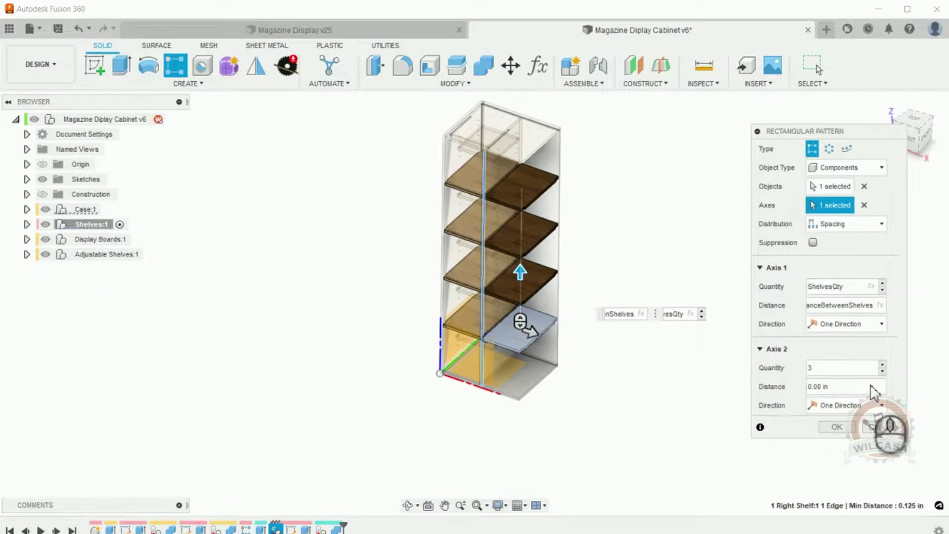
pyautogui.click(883, 372)
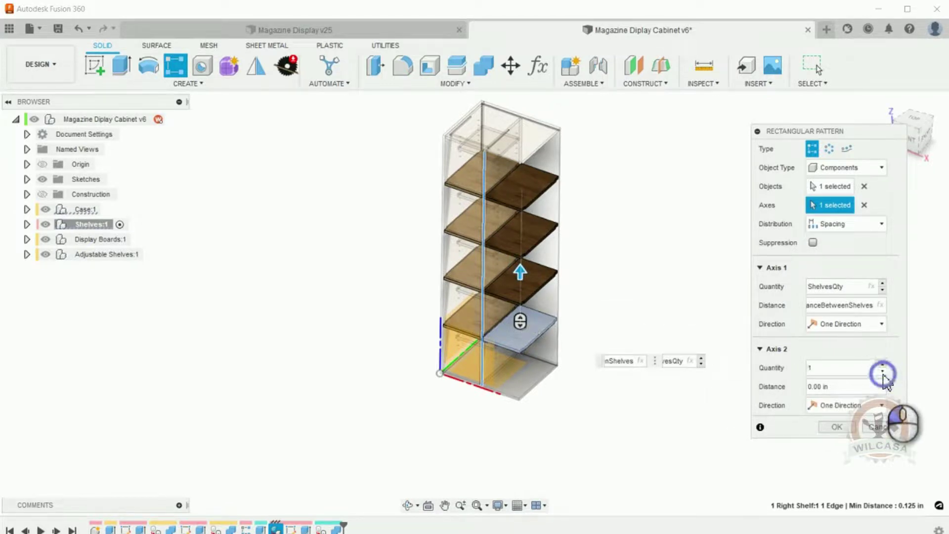
pyautogui.click(836, 428)
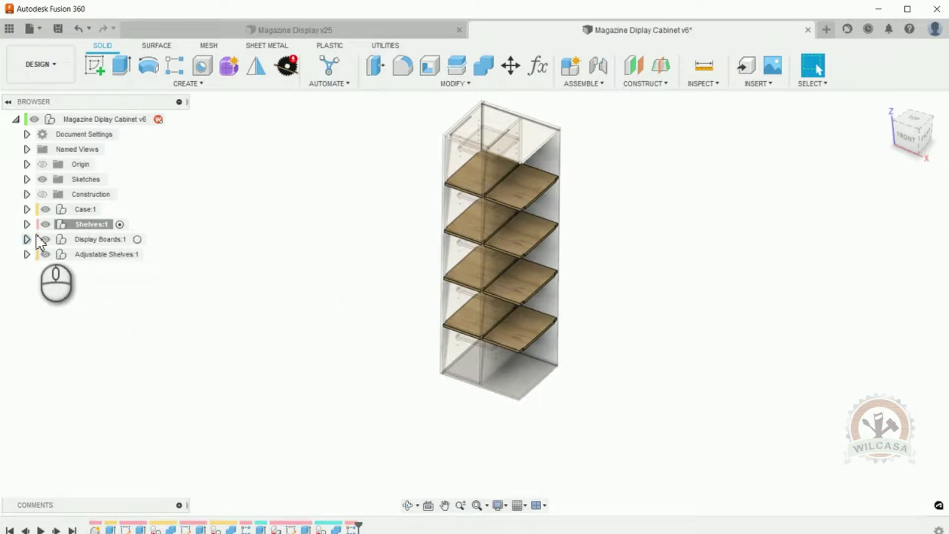
# Collapse the Sketches folder inside the Shelves component and activate the top-level Magazine Display Cabinet component.
pyautogui.click(27, 225)
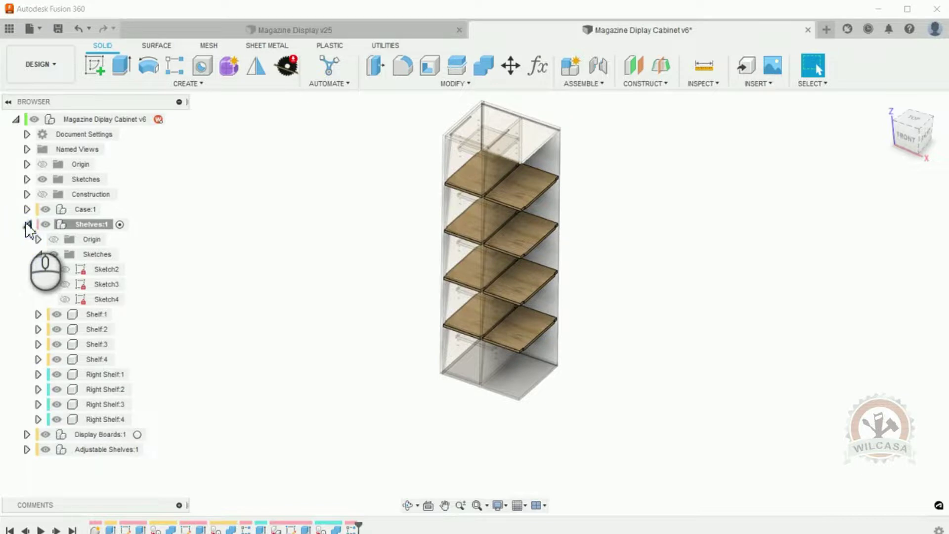
pyautogui.click(38, 254)
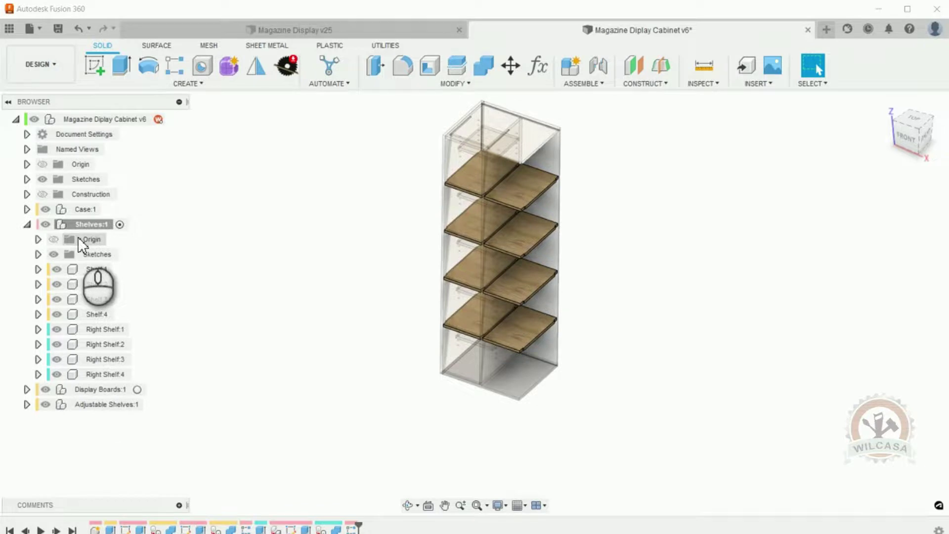
pyautogui.click(27, 224)
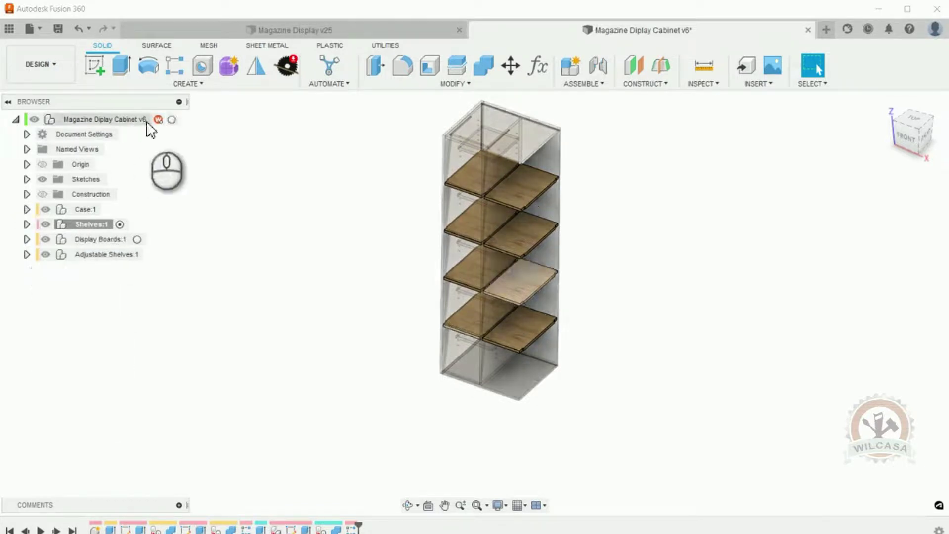
pyautogui.click(172, 119)
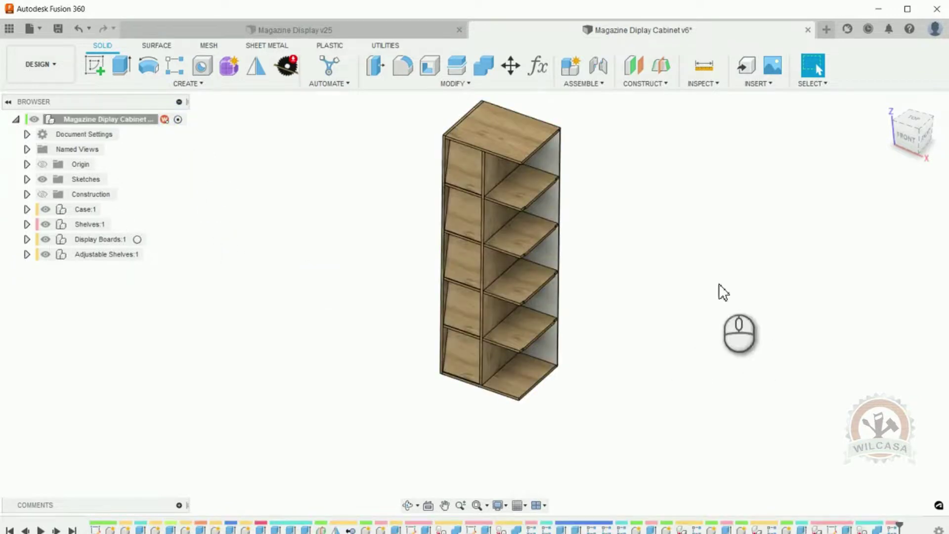
# Examine the patterned right shelves up close and within the whole cabinet.
pyautogui.scroll(-1, 729, 157)
pyautogui.scroll(2, 801, 199)
pyautogui.scroll(-1, 564, 121)
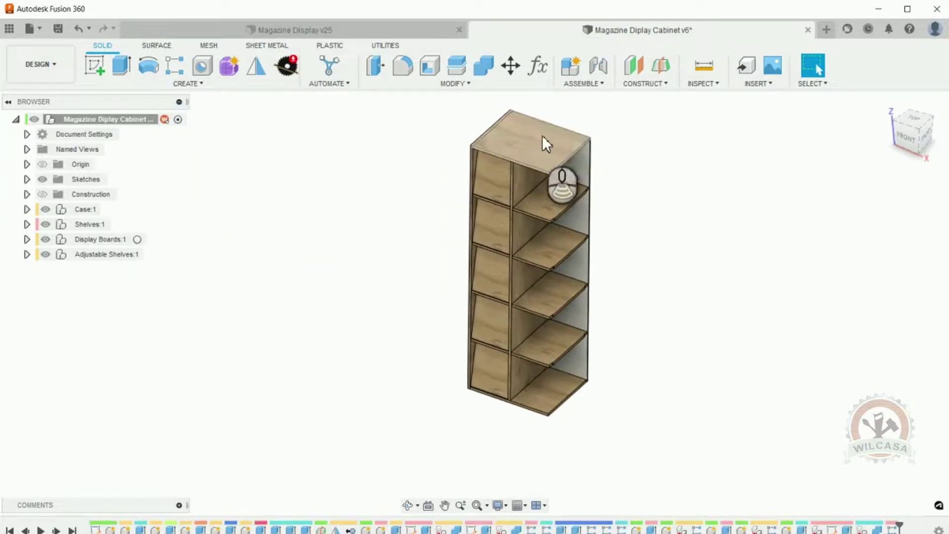
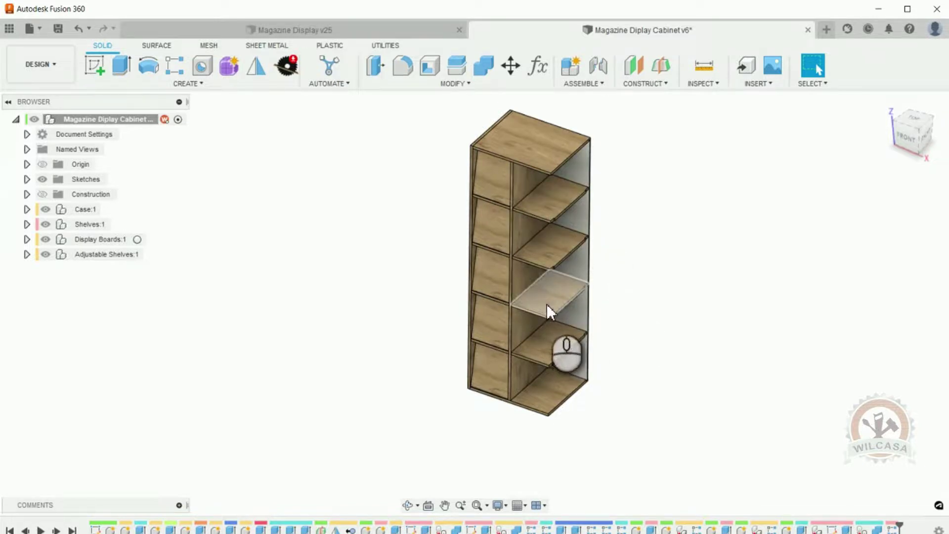
pyautogui.scroll(4, 542, 284)
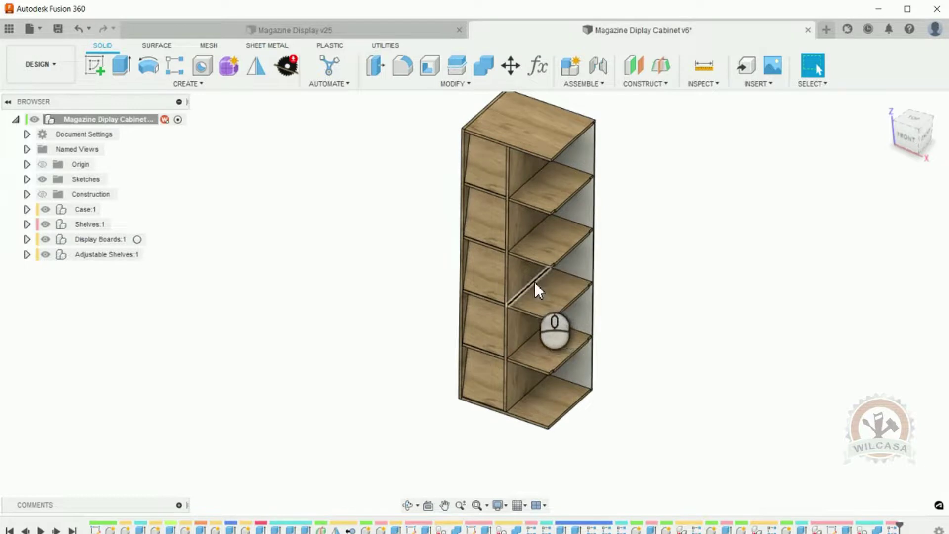
pyautogui.scroll(3, 532, 277)
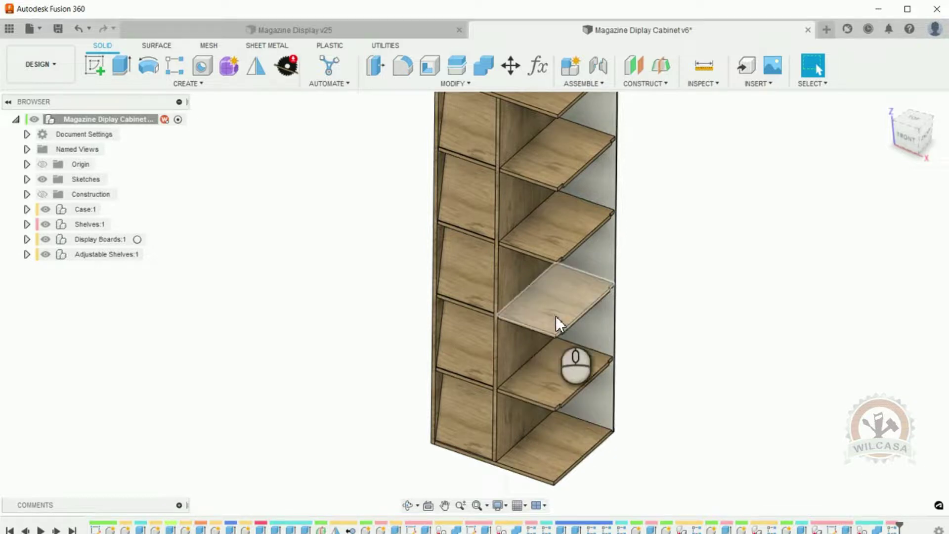
pyautogui.scroll(-5, 707, 292)
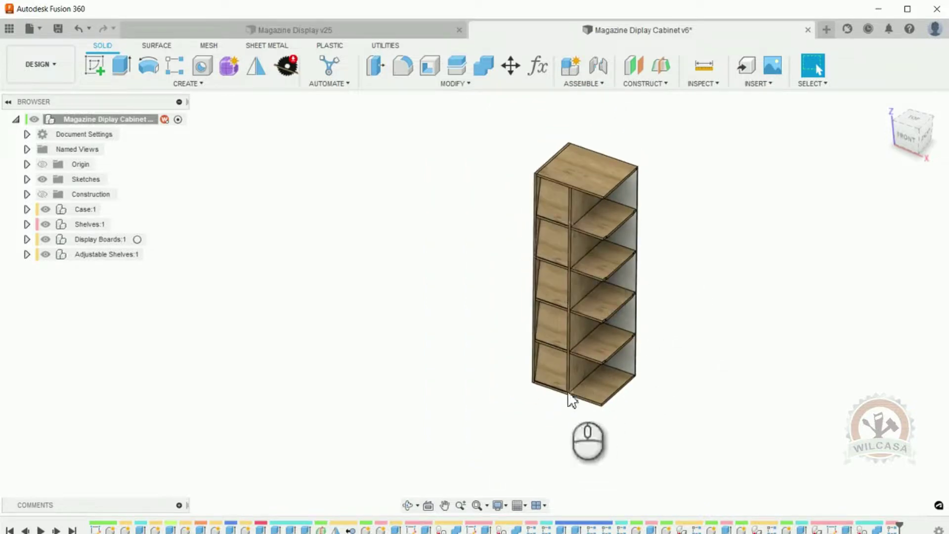
pyautogui.scroll(3, 727, 254)
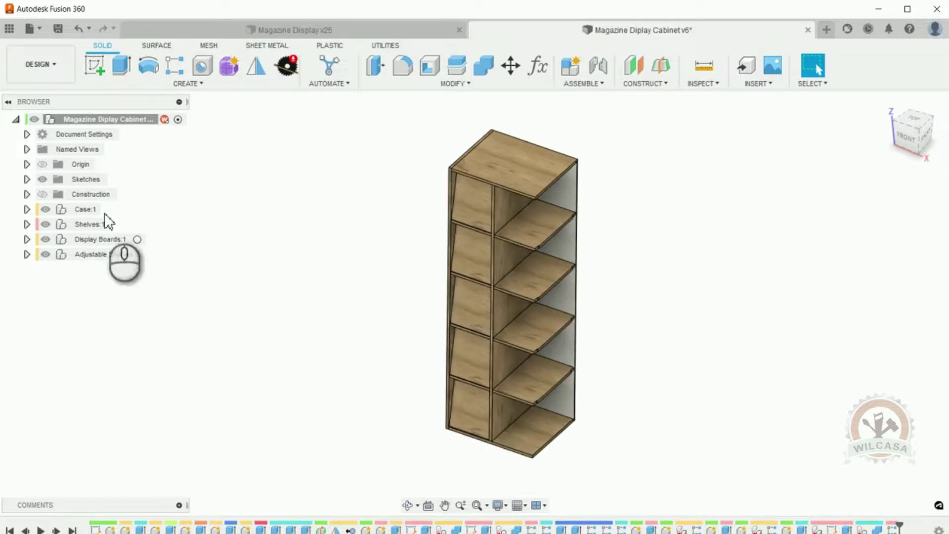
# Show the top-level Construction folder and check its geometry around the base of the cabinet.
pyautogui.click(47, 195)
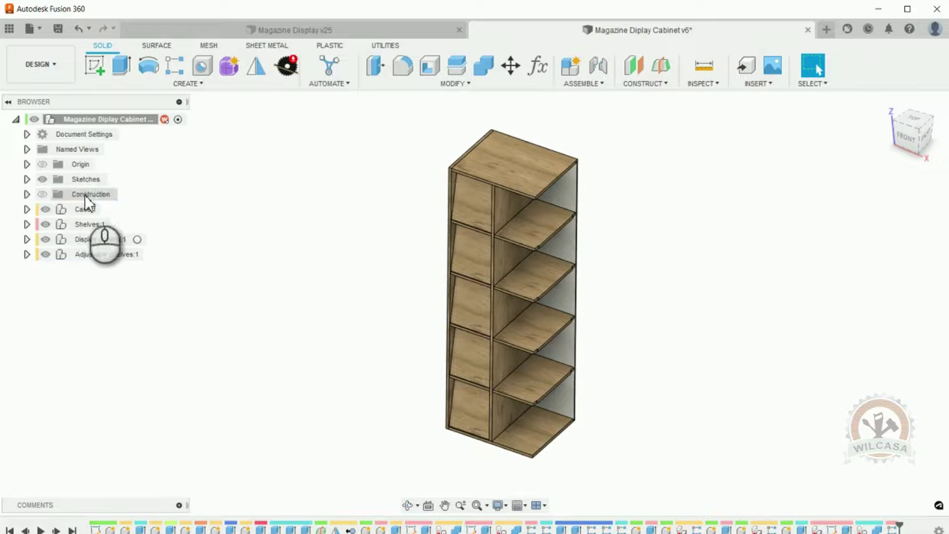
pyautogui.click(43, 195)
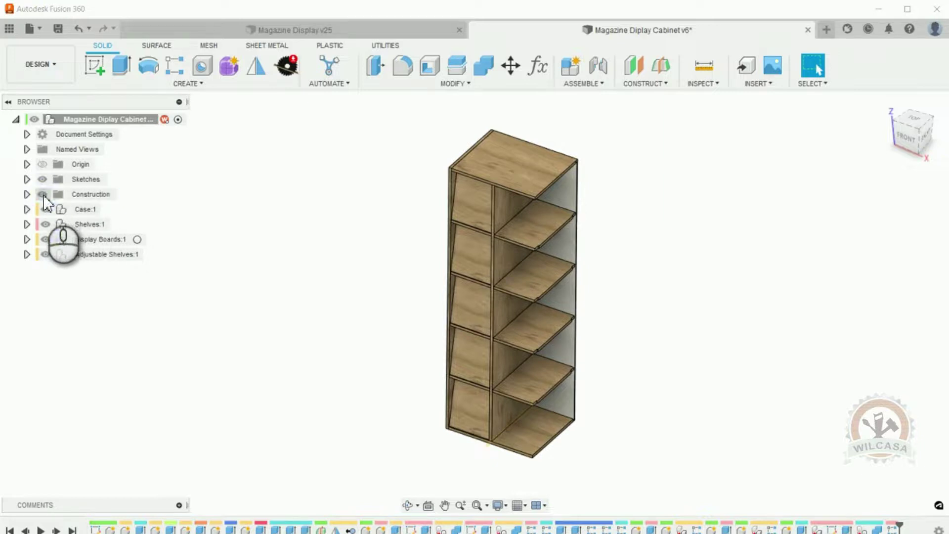
pyautogui.scroll(2, 498, 493)
pyautogui.scroll(1, 515, 393)
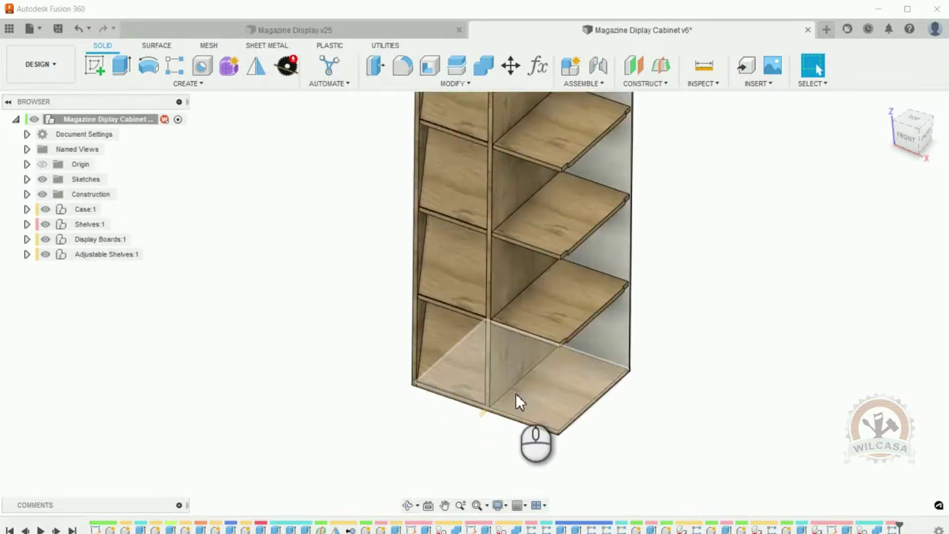
pyautogui.scroll(-4, 542, 412)
pyautogui.scroll(2, 643, 341)
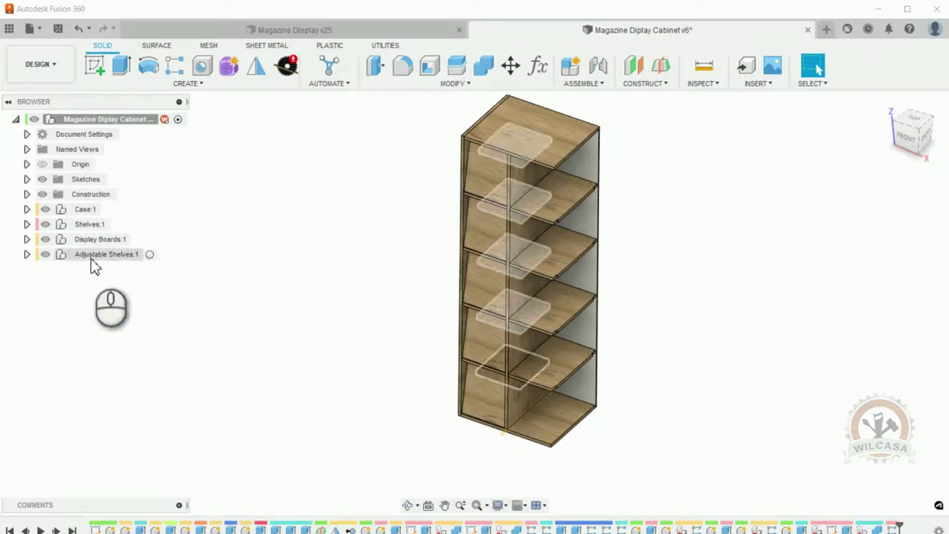
# Expand the Shelves component and start a Mirror with Components as the object type.
pyautogui.click(58, 241)
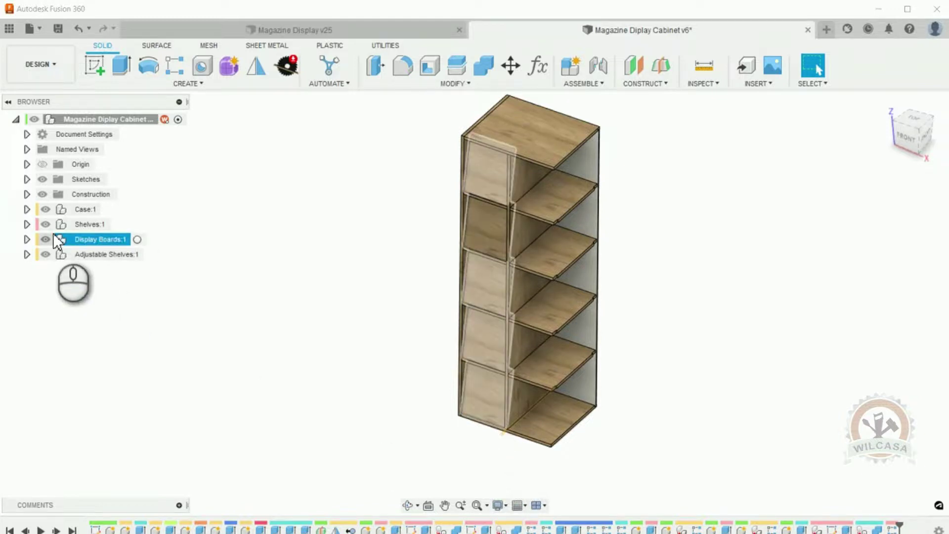
pyautogui.click(26, 224)
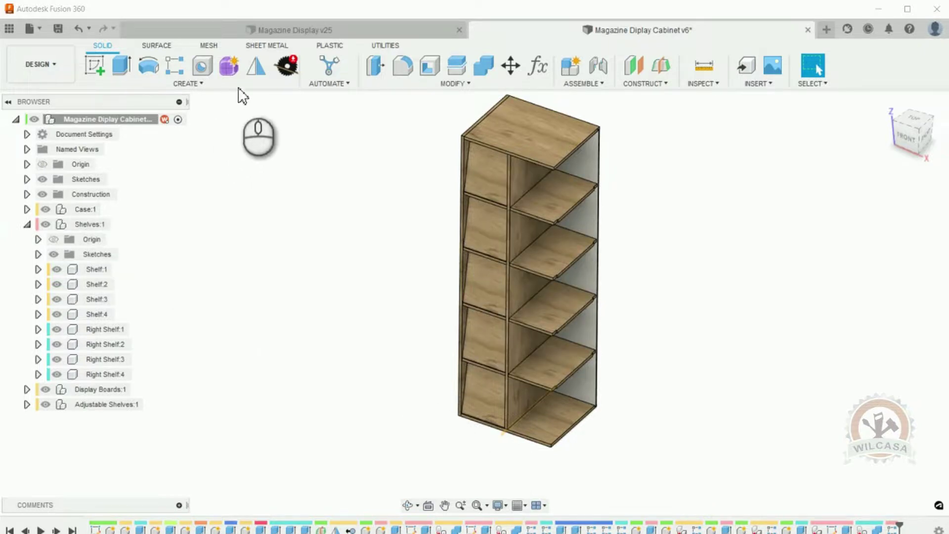
pyautogui.click(256, 80)
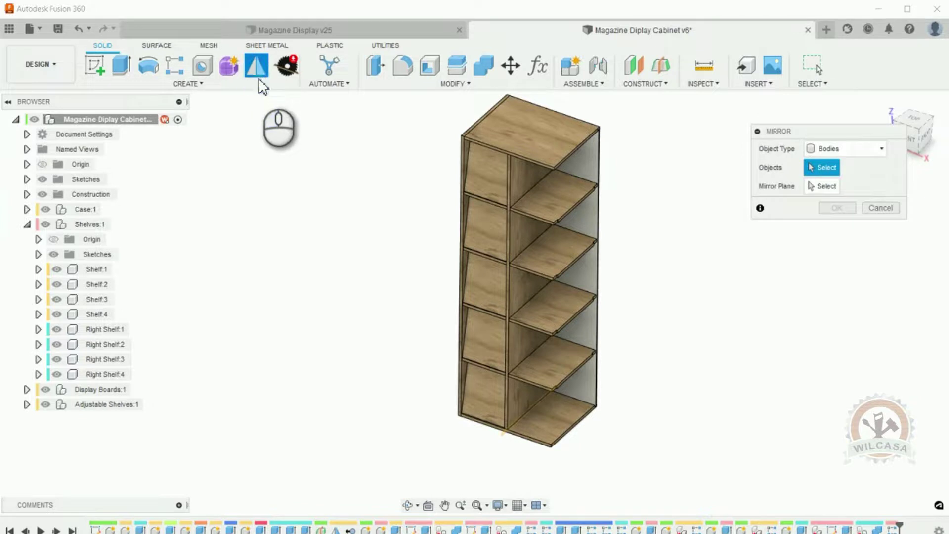
pyautogui.click(880, 151)
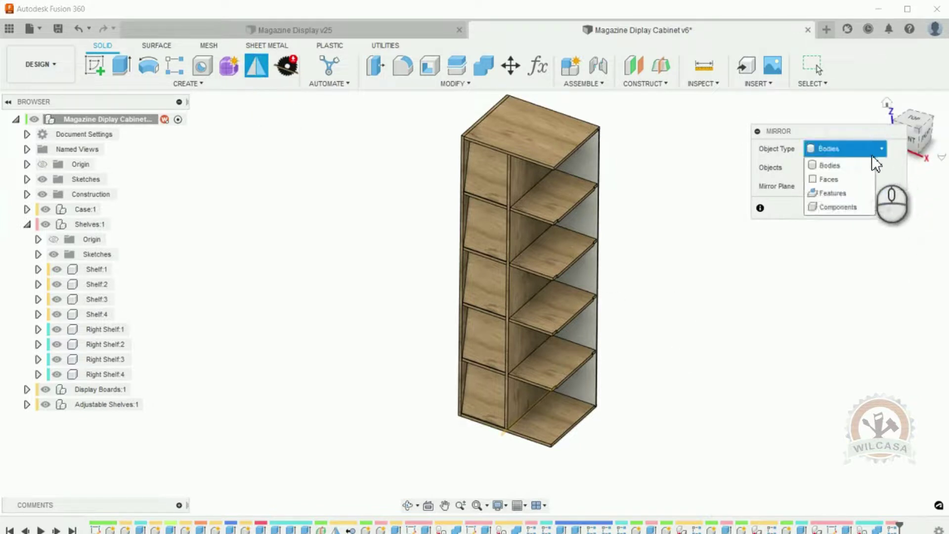
pyautogui.click(836, 207)
pyautogui.click(822, 170)
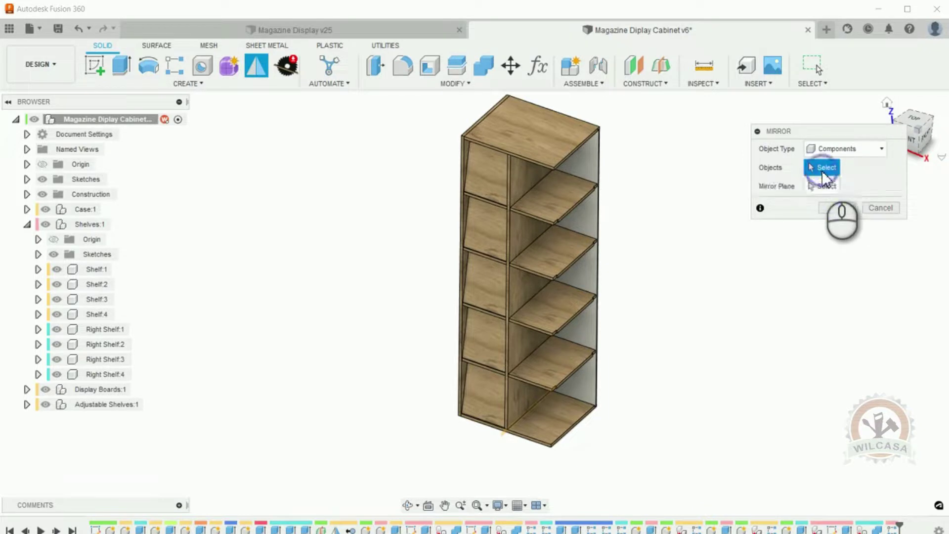
pyautogui.click(94, 274)
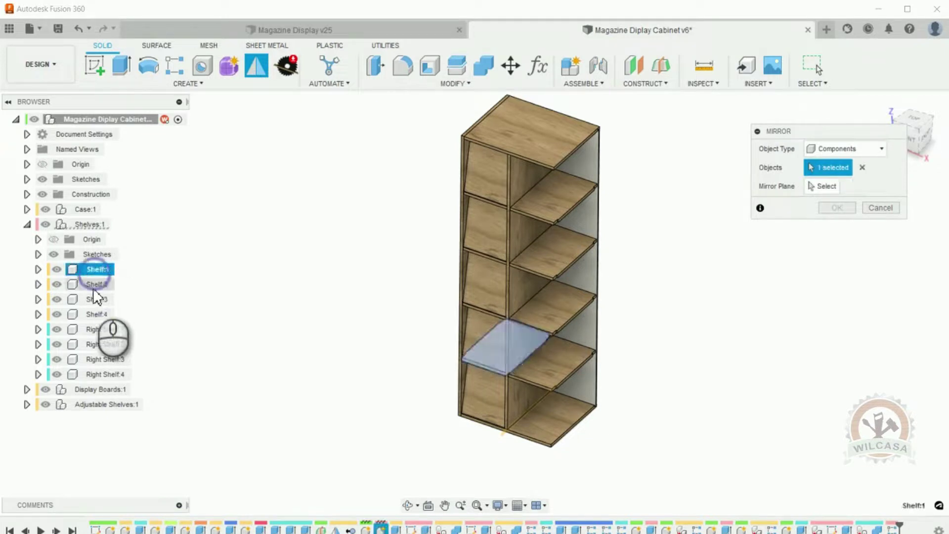
pyautogui.click(93, 287)
pyautogui.click(94, 301)
pyautogui.click(93, 314)
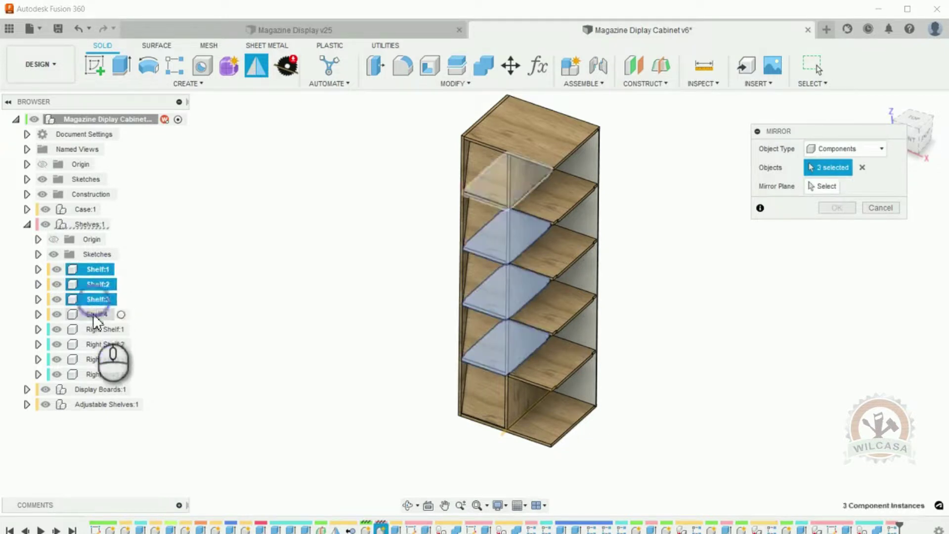
pyautogui.click(94, 329)
pyautogui.click(95, 344)
pyautogui.click(96, 359)
pyautogui.click(95, 374)
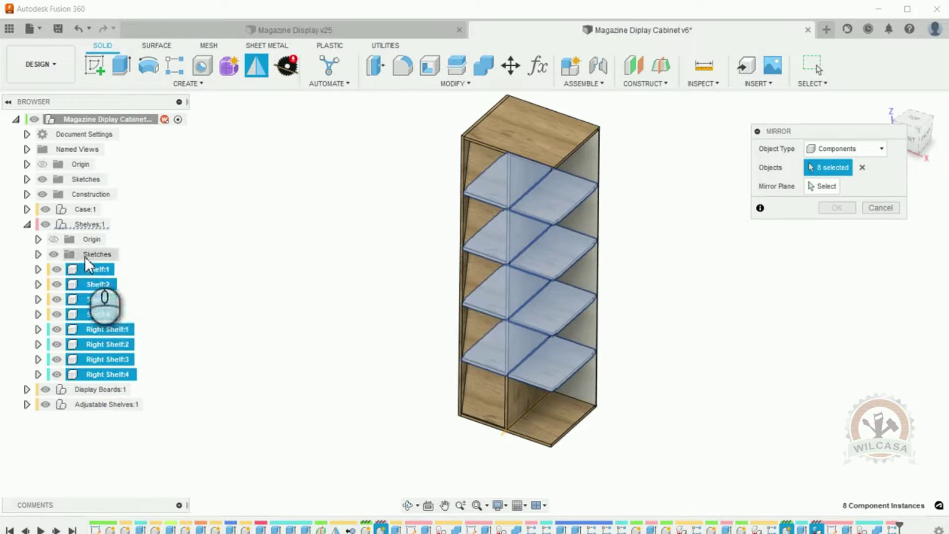
pyautogui.click(862, 168)
pyautogui.click(26, 224)
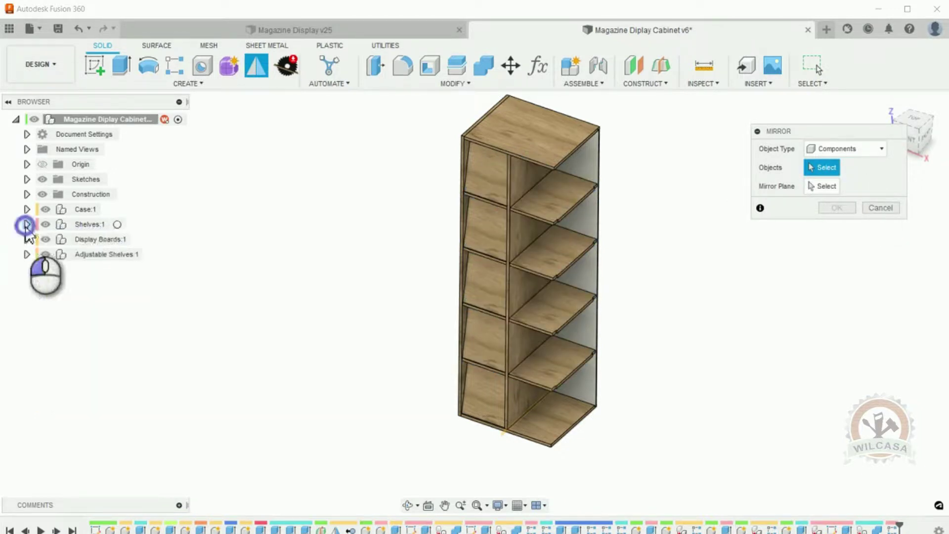
# Select all five adjustable shelves inside the Adjustable Shelves component as the objects to mirror.
pyautogui.click(27, 254)
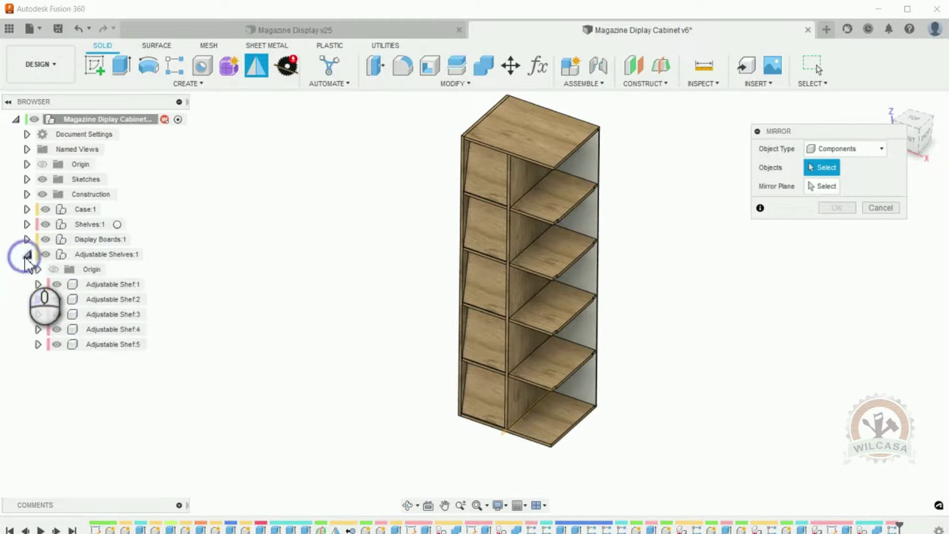
pyautogui.click(94, 286)
pyautogui.keyDown('ctrl'); pyautogui.click(97, 299); pyautogui.keyUp('ctrl')
pyautogui.keyDown('ctrl'); pyautogui.click(101, 314); pyautogui.keyUp('ctrl')
pyautogui.keyDown('ctrl'); pyautogui.click(103, 329); pyautogui.keyUp('ctrl')
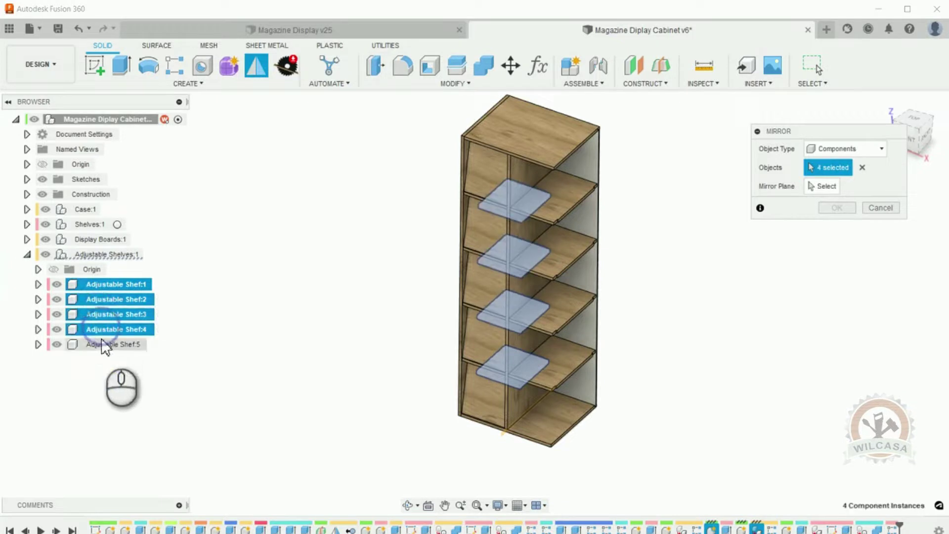
pyautogui.keyDown('ctrl'); pyautogui.click(102, 344); pyautogui.keyUp('ctrl')
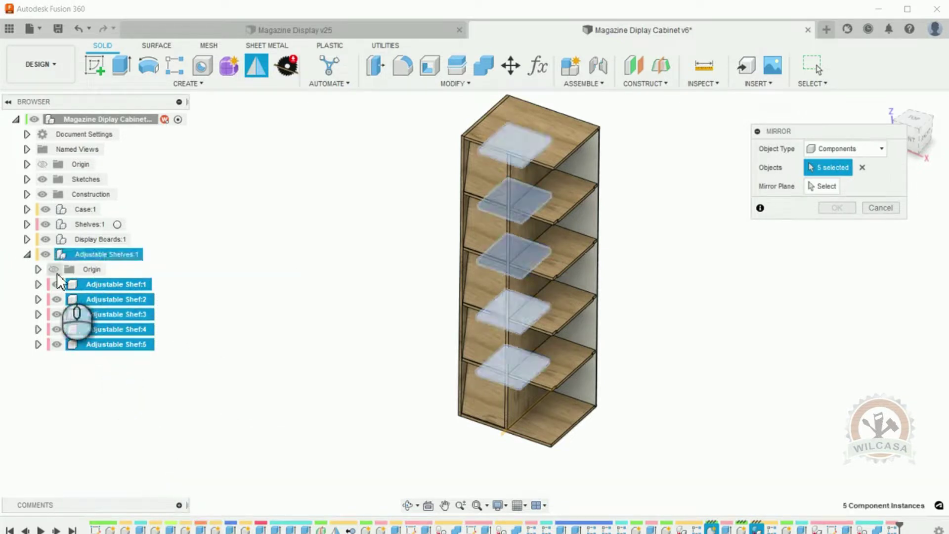
# Expand the Display Boards component and add its five display boards to the objects being mirrored.
pyautogui.click(27, 239)
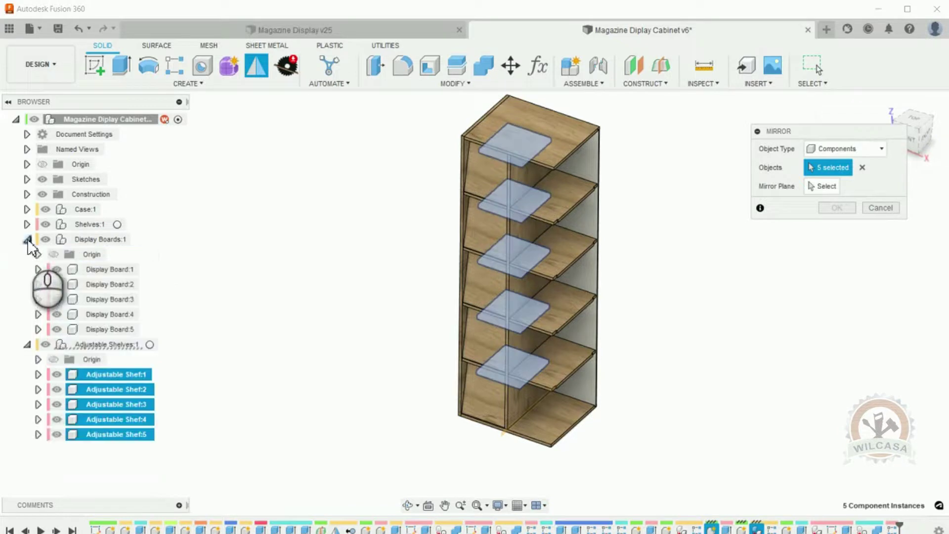
pyautogui.click(105, 270)
pyautogui.click(102, 285)
pyautogui.click(102, 299)
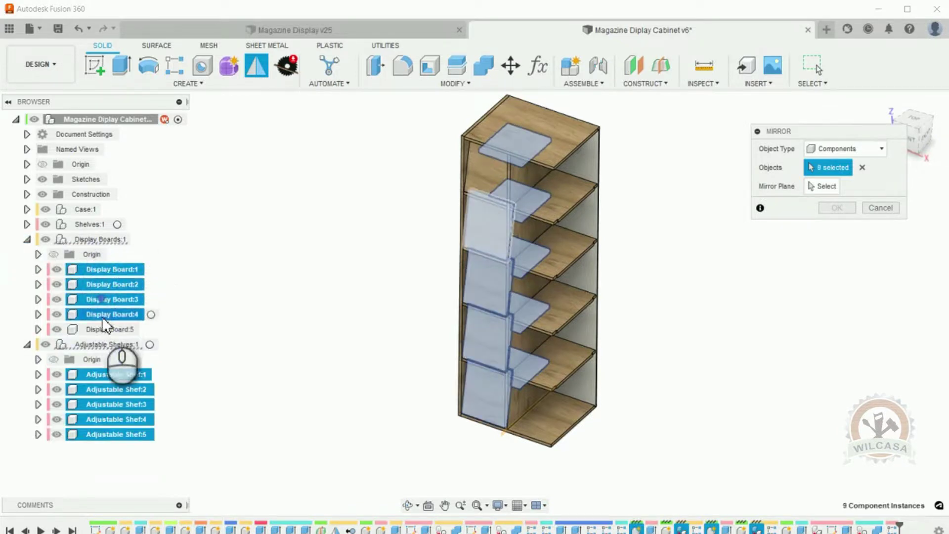
pyautogui.click(102, 314)
pyautogui.click(102, 329)
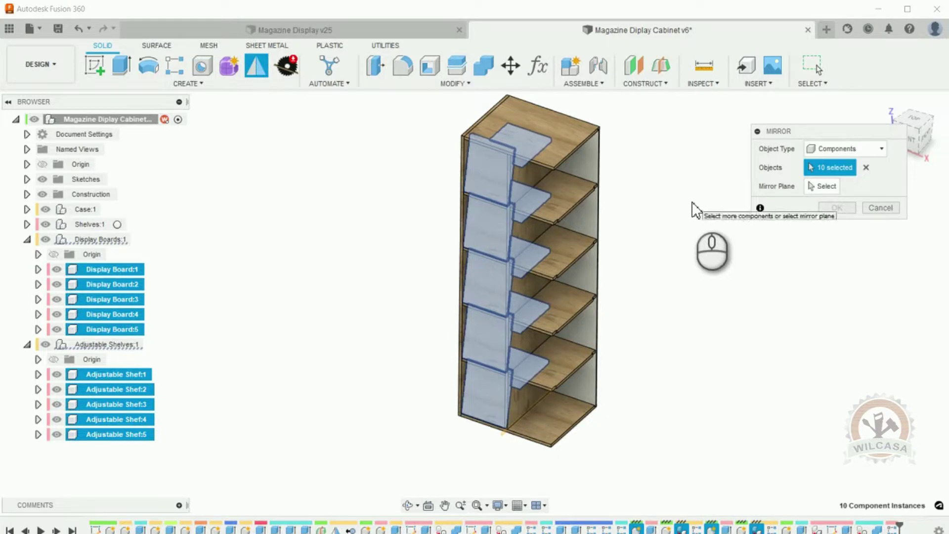
# Use the construction plane at the cabinet's center as the mirror plane and complete the mirror of the boards and adjustable shelves.
pyautogui.click(816, 186)
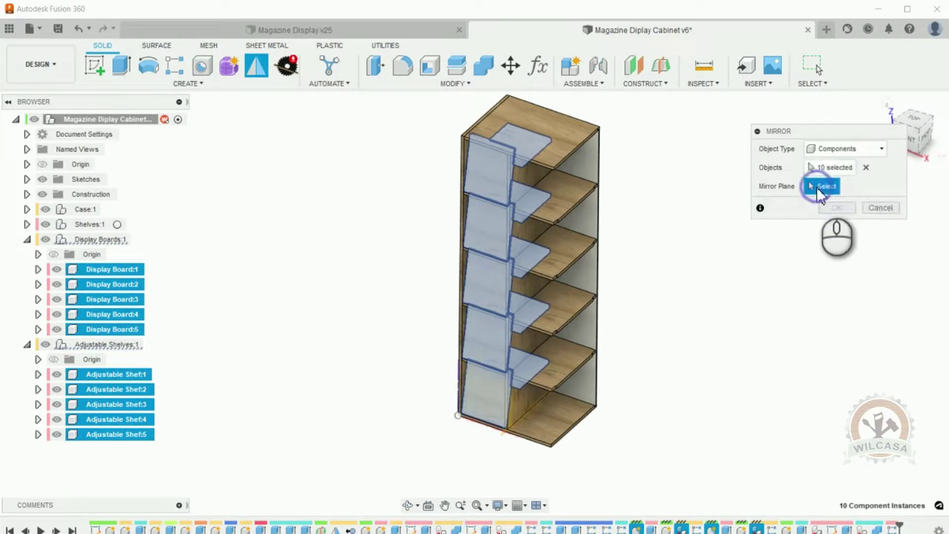
pyautogui.scroll(3, 505, 448)
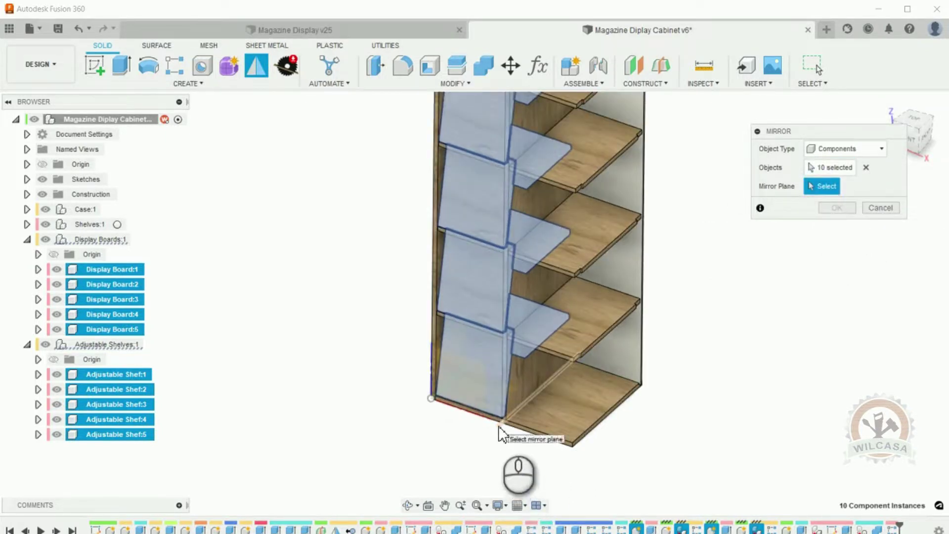
pyautogui.click(499, 426)
pyautogui.scroll(-4, 583, 457)
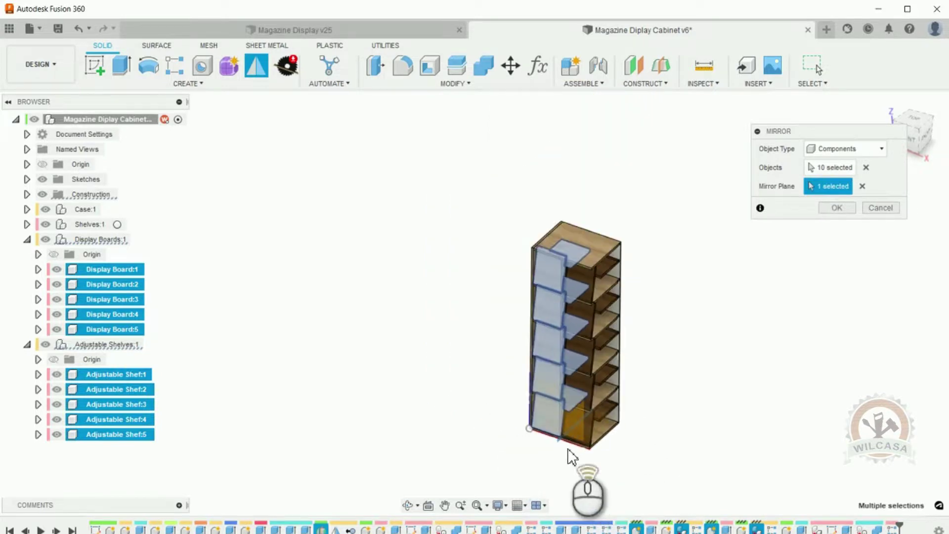
pyautogui.click(853, 206)
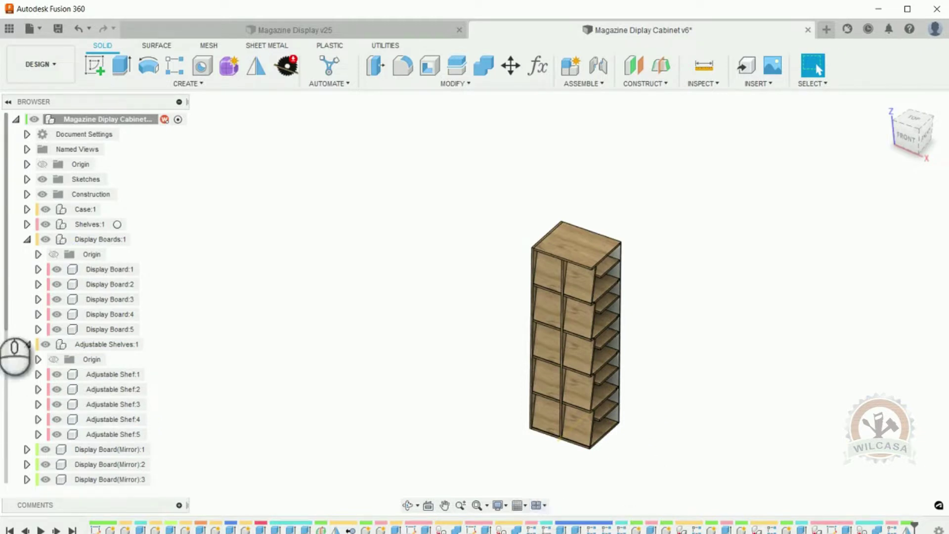
# Hide the top-level Construction folder and check the mirrored boards and shelves through the cabinet's open right side.
pyautogui.click(41, 196)
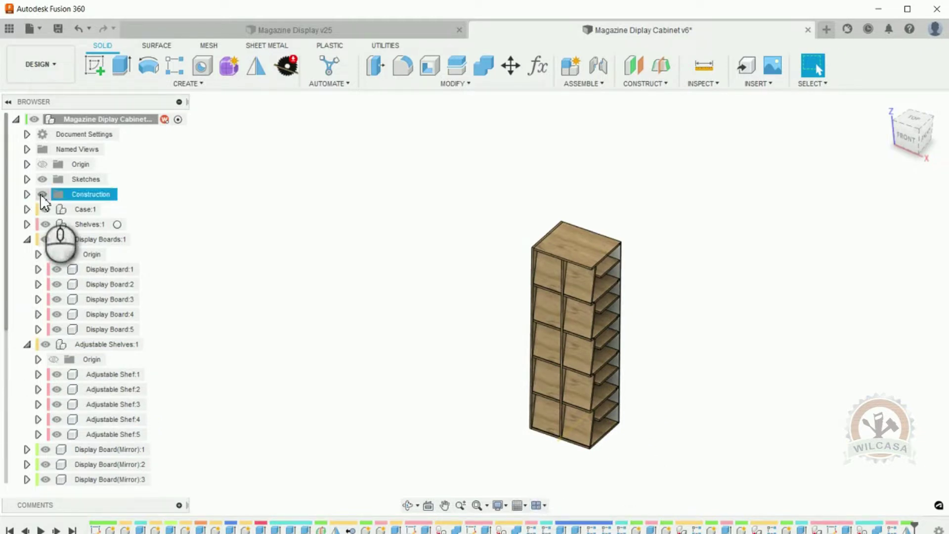
pyautogui.click(41, 194)
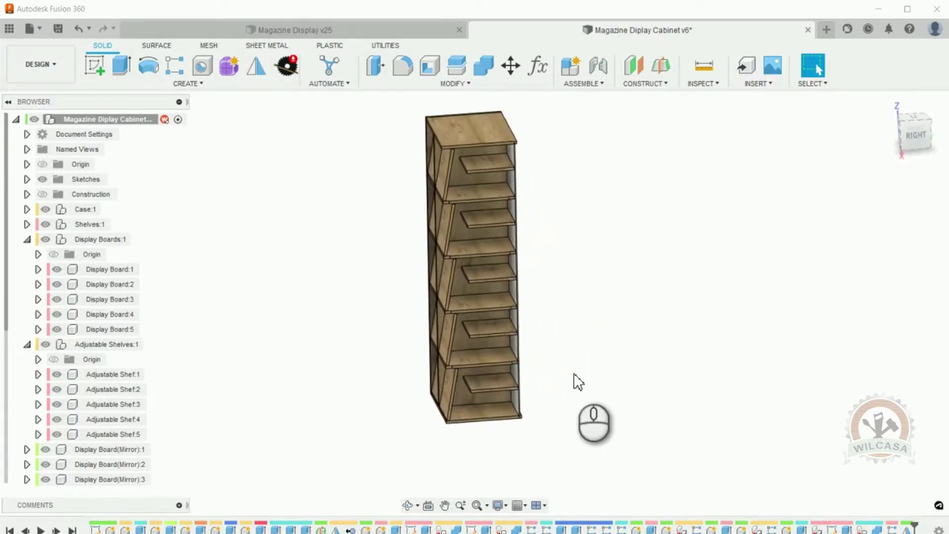
pyautogui.click(913, 139)
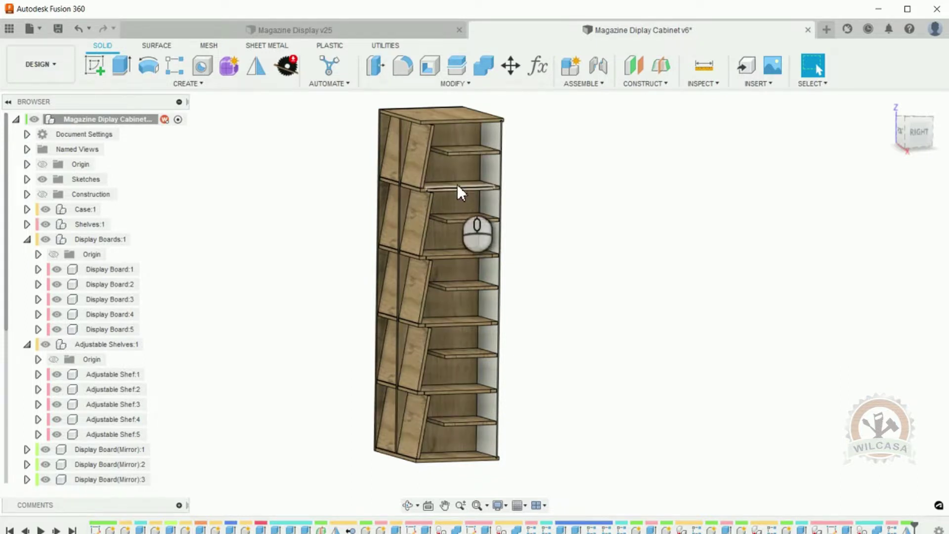
pyautogui.keyDown('shift'); pyautogui.moveTo(534, 435); pyautogui.dragTo(559, 420, button='middle'); pyautogui.keyUp('shift')
pyautogui.scroll(-1, 558, 420)
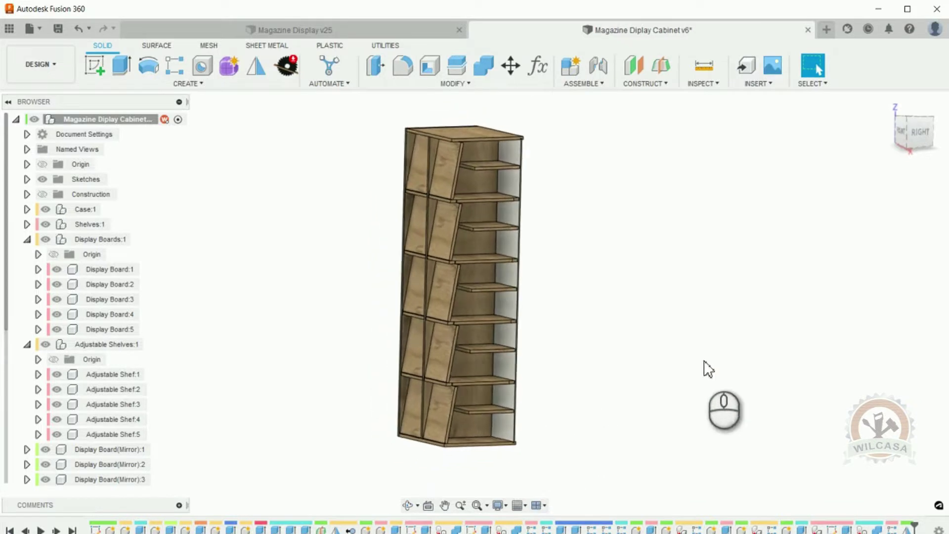
pyautogui.click(888, 106)
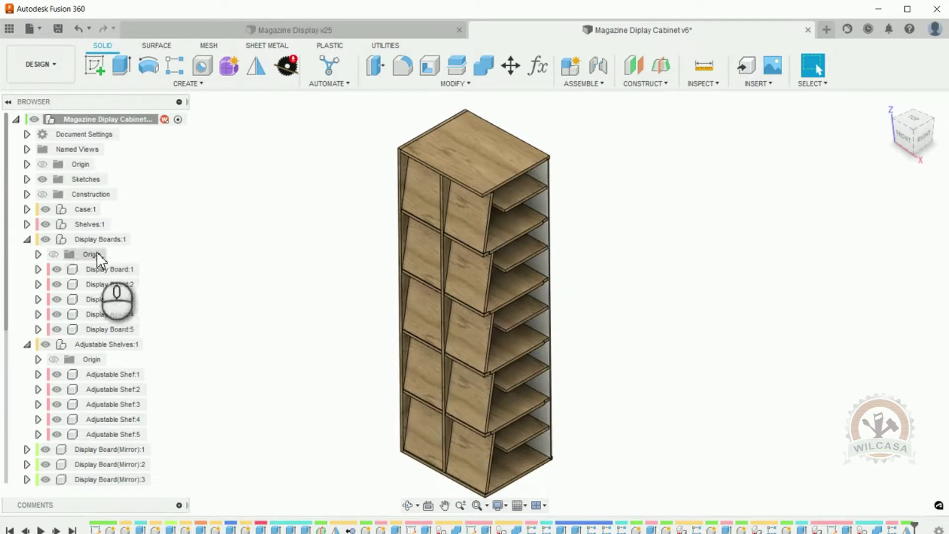
# Expand and activate the Case component, and show the top-level Construction folder.
pyautogui.click(27, 209)
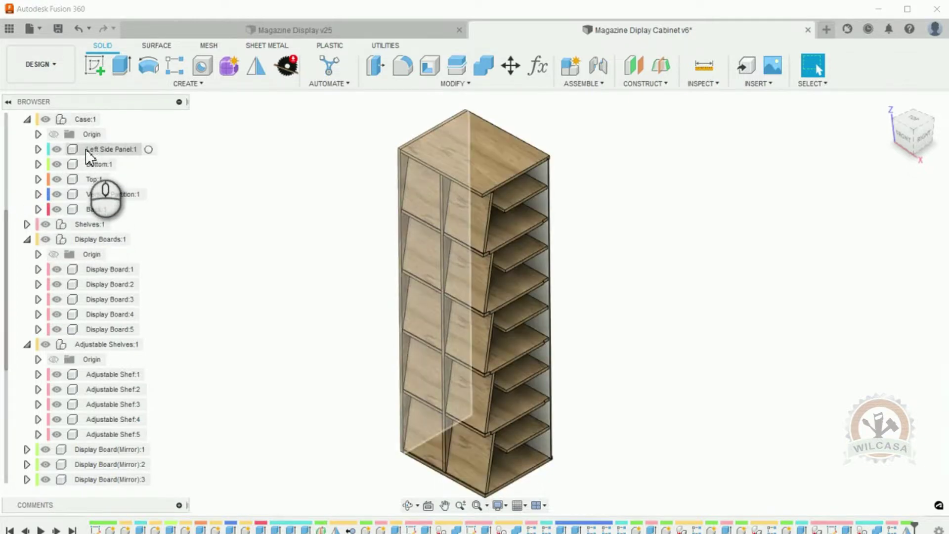
pyautogui.click(85, 149)
pyautogui.scroll(1, 102, 164)
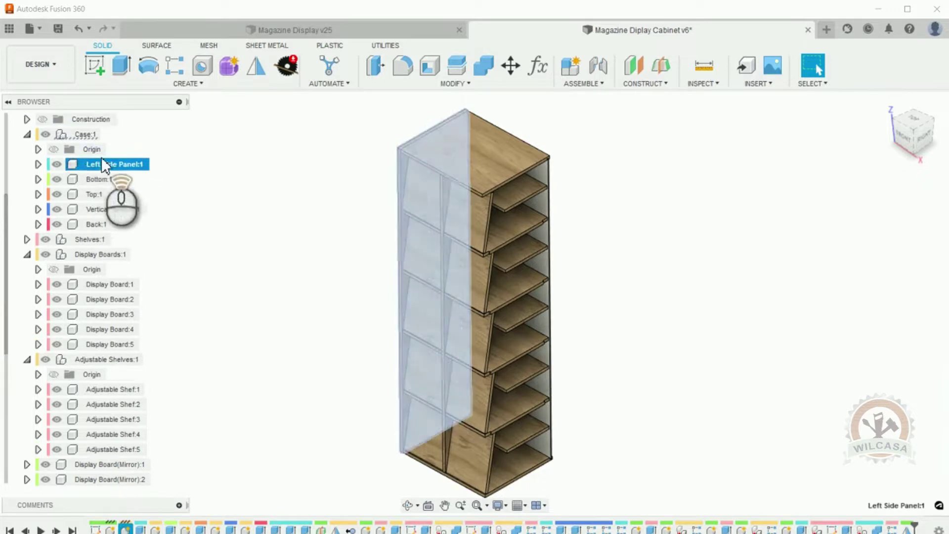
pyautogui.scroll(2, 102, 165)
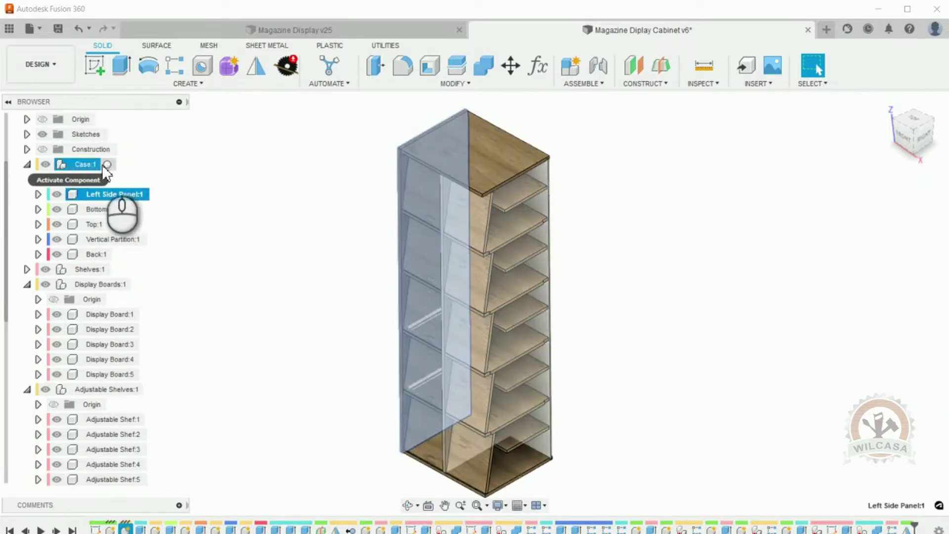
pyautogui.click(108, 165)
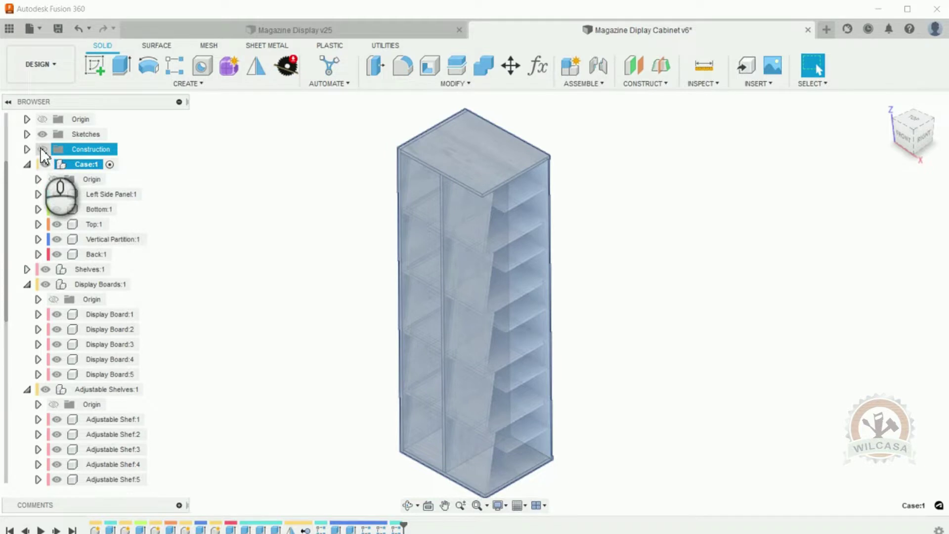
pyautogui.click(40, 146)
pyautogui.click(749, 287)
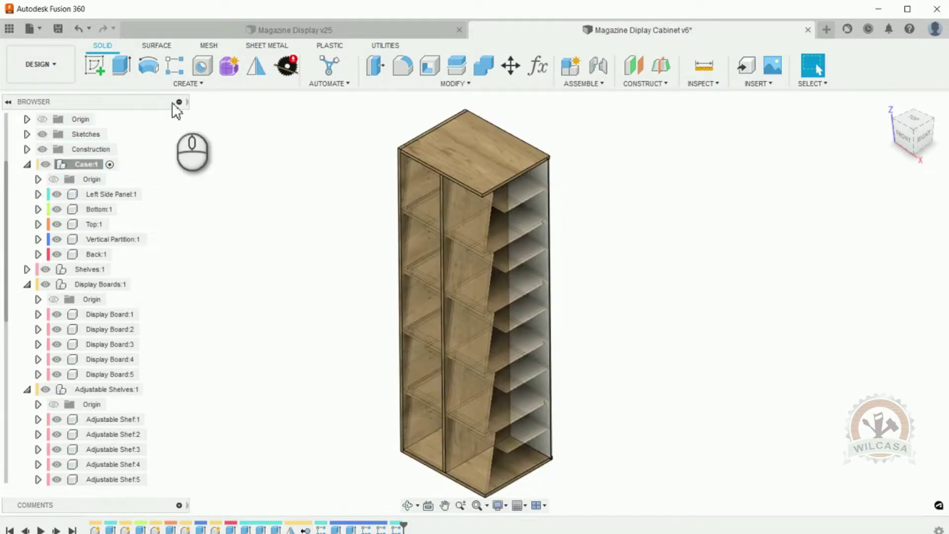
# Mirror the Left Side Panel component across the cabinet's central construction plane to close the right side of the case.
pyautogui.click(256, 66)
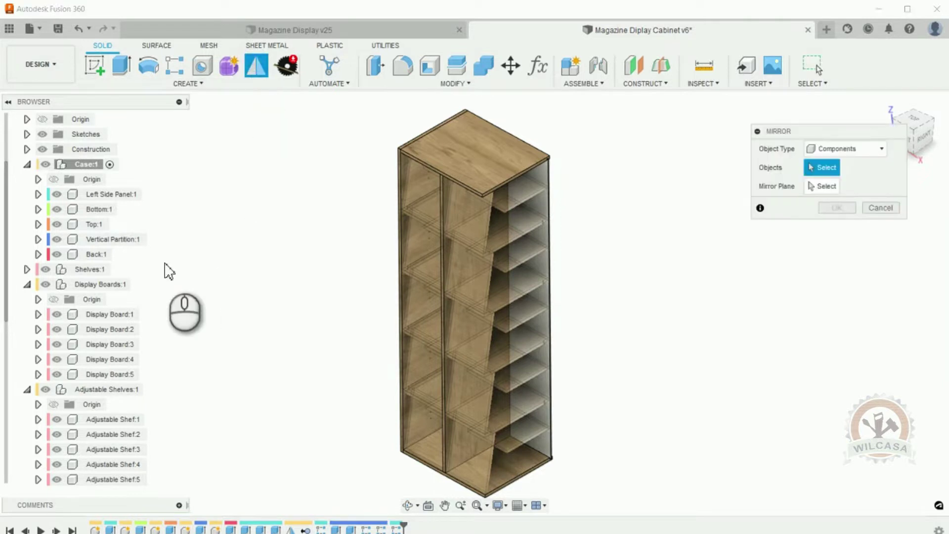
pyautogui.click(93, 195)
pyautogui.click(821, 187)
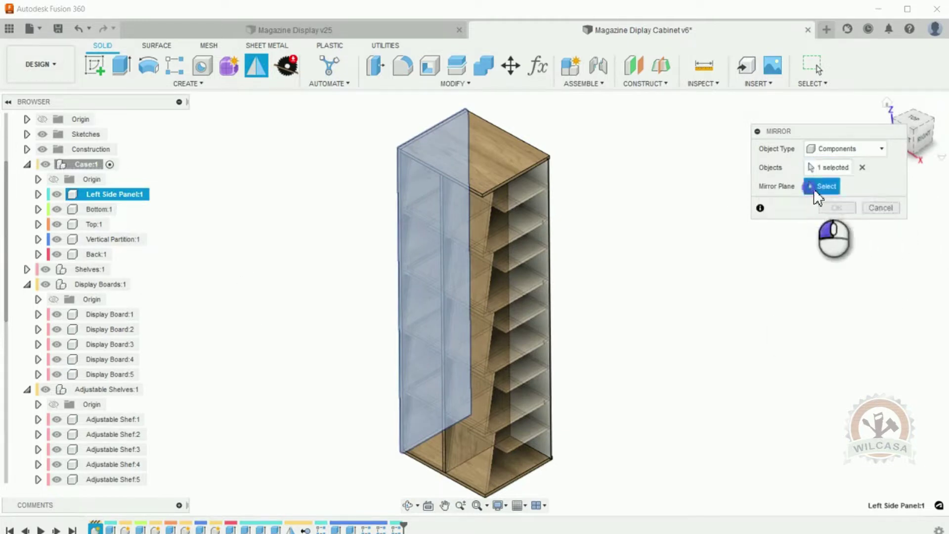
pyautogui.scroll(3, 447, 492)
pyautogui.scroll(5, 443, 487)
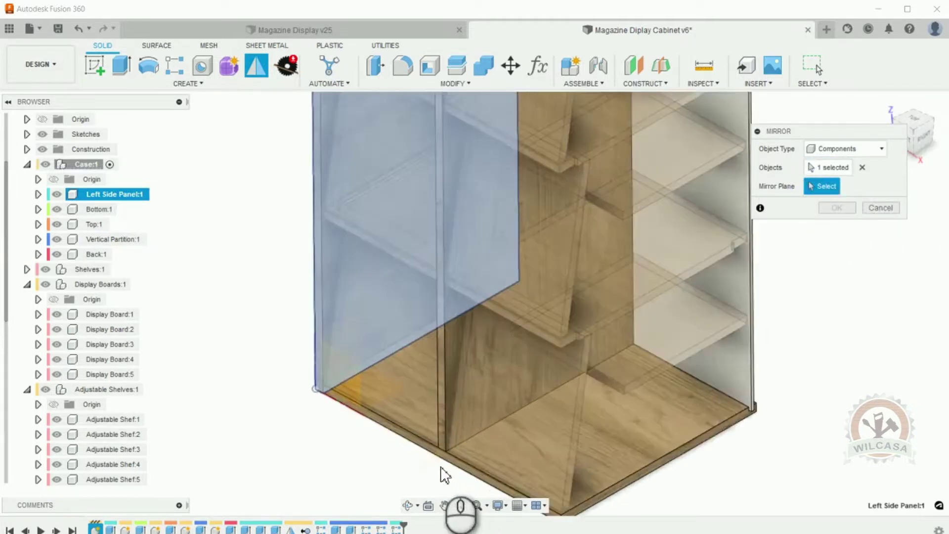
pyautogui.scroll(-2, 425, 467)
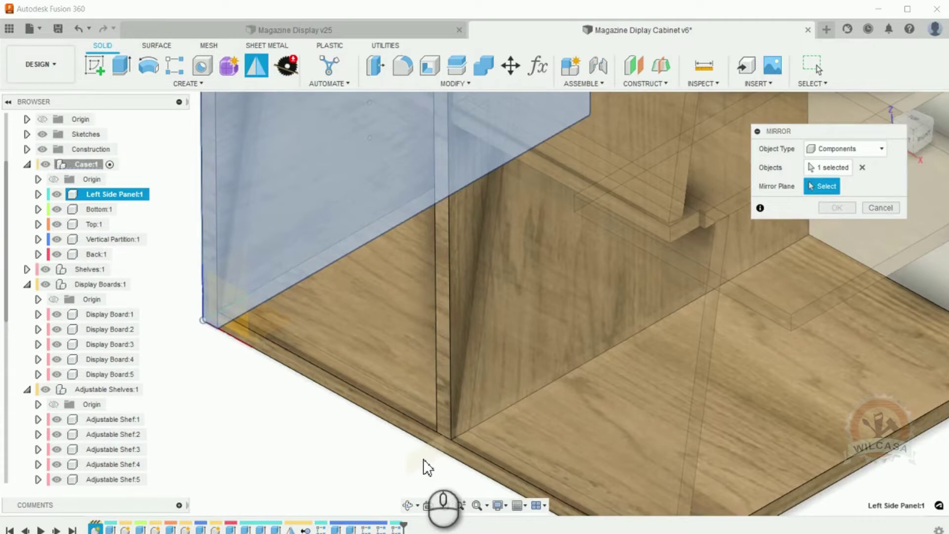
pyautogui.click(423, 458)
pyautogui.scroll(-4, 420, 460)
pyautogui.scroll(-4, 568, 477)
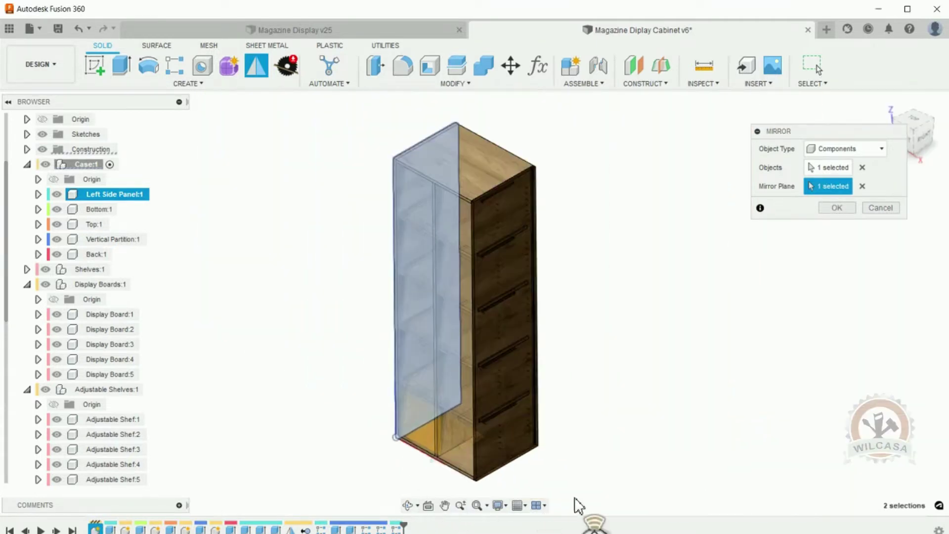
pyautogui.scroll(3, 594, 433)
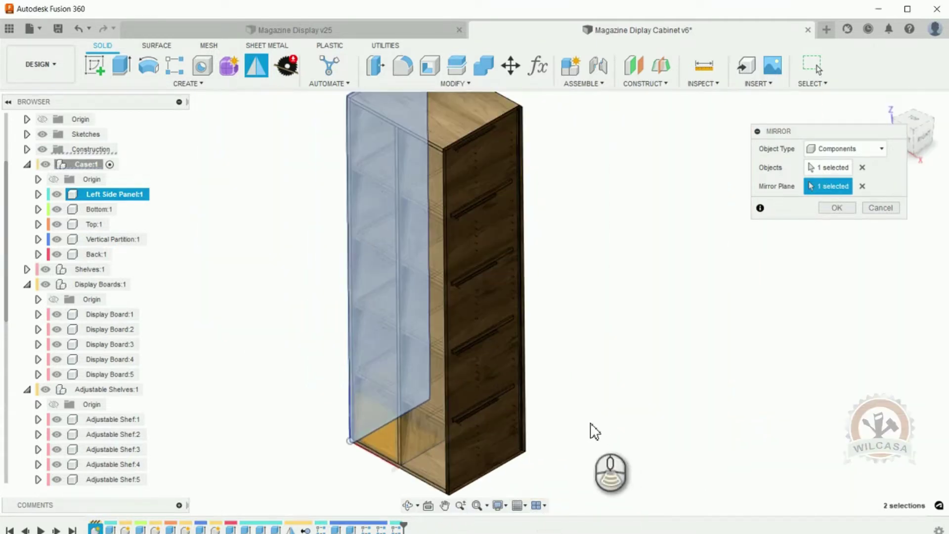
pyautogui.click(838, 208)
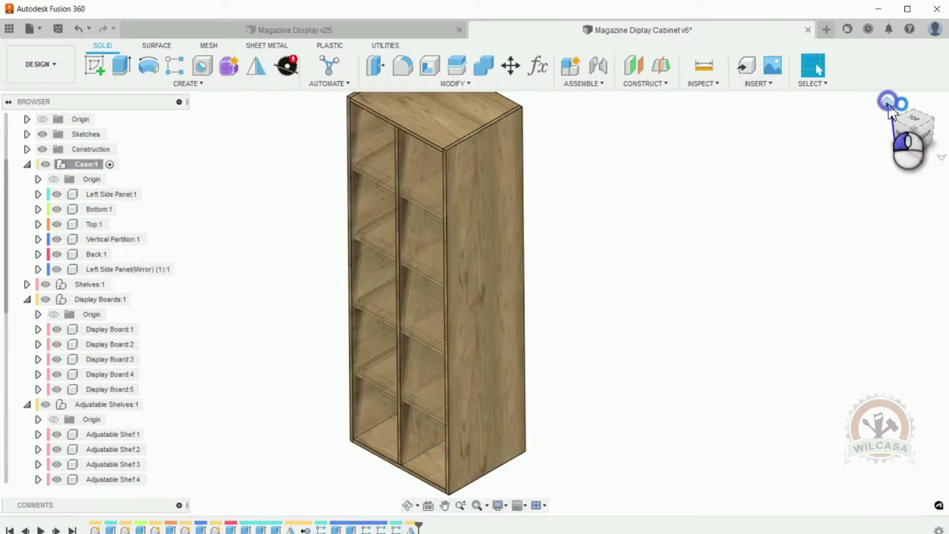
pyautogui.click(887, 103)
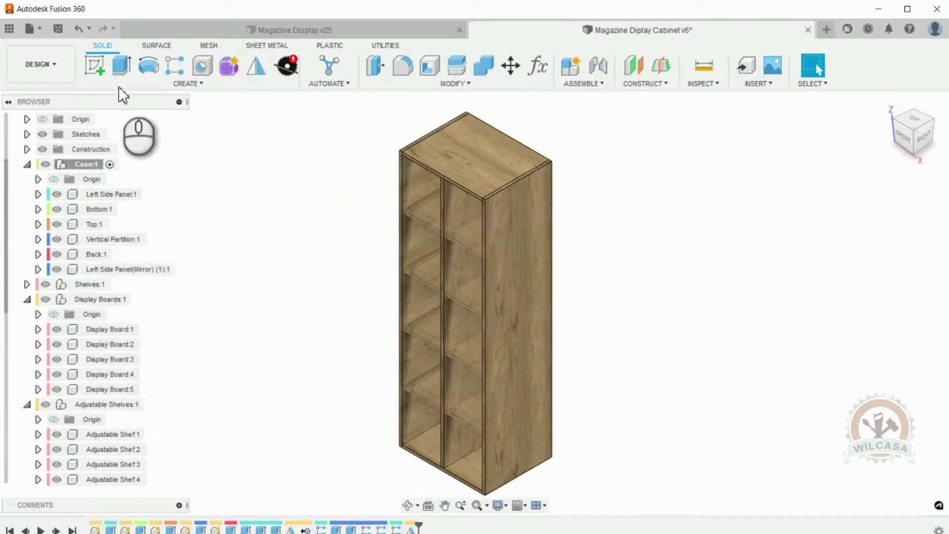
# Activate the top-level cabinet assembly and hide its Construction folder.
pyautogui.scroll(3, 101, 146)
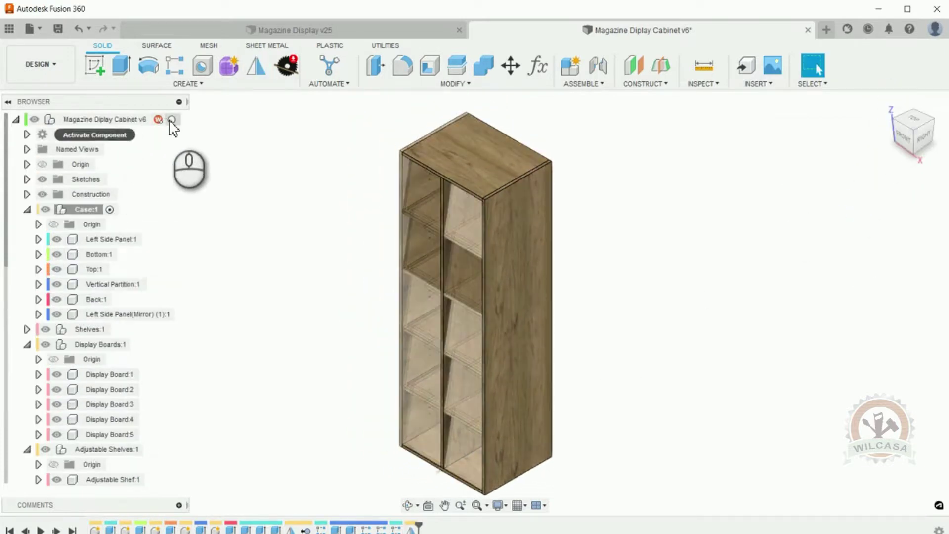
pyautogui.click(177, 120)
pyautogui.click(838, 275)
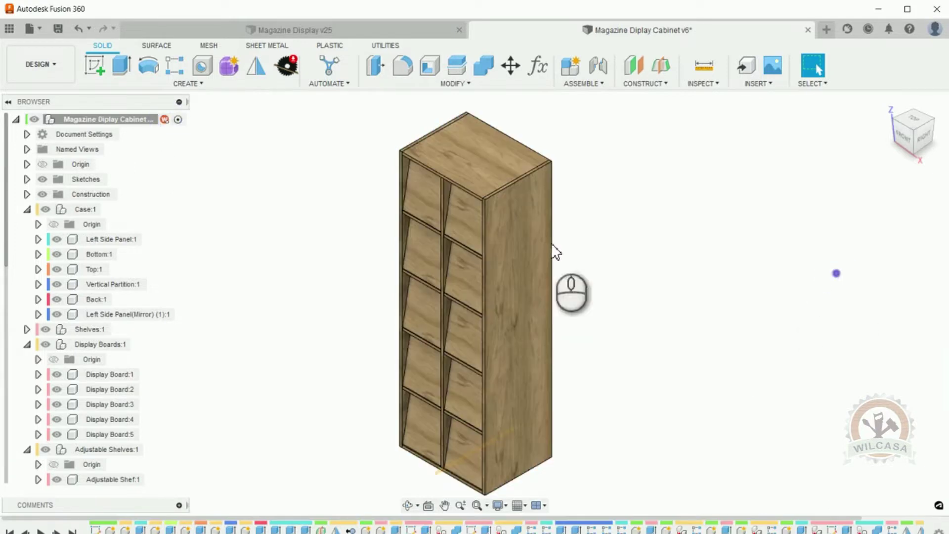
pyautogui.click(39, 194)
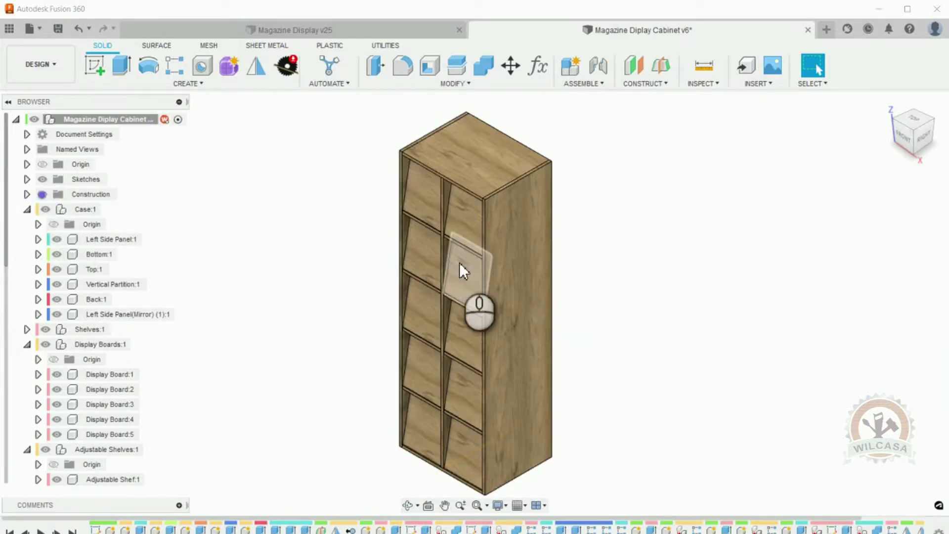
# Hide Display Board:2 in the left column and examine the adjustable shelf and compartment behind it.
pyautogui.keyDown('shift'); pyautogui.moveTo(618, 307); pyautogui.dragTo(663, 300, button='middle'); pyautogui.keyUp('shift')
pyautogui.scroll(1, 476, 310)
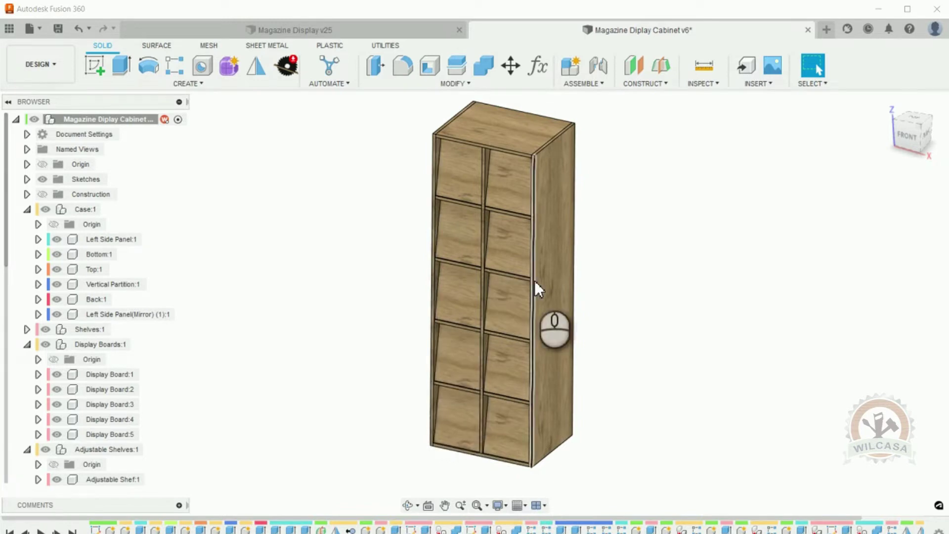
pyautogui.scroll(-1, 535, 280)
pyautogui.scroll(2, 535, 280)
pyautogui.keyDown('shift'); pyautogui.moveTo(534, 280); pyautogui.dragTo(524, 280, button='middle'); pyautogui.keyUp('shift')
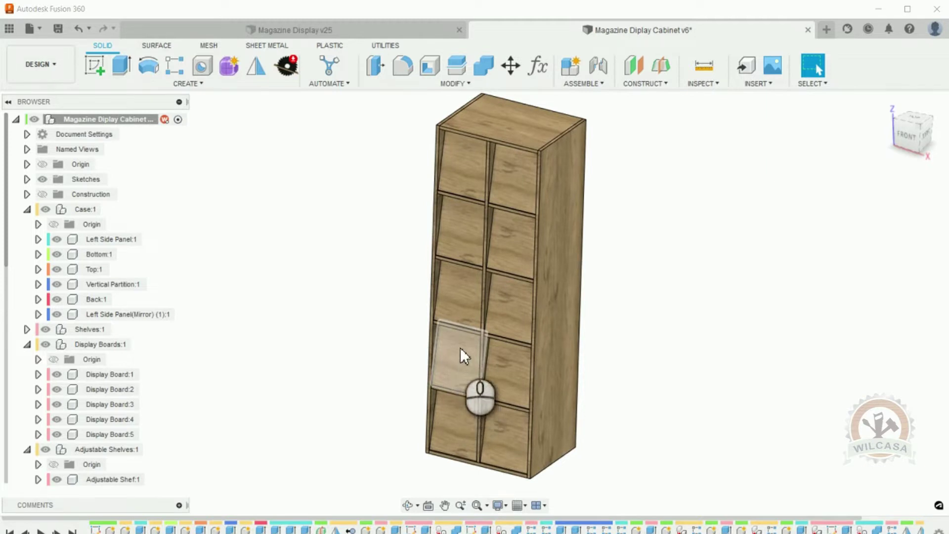
pyautogui.keyDown('shift'); pyautogui.moveTo(454, 361); pyautogui.dragTo(455, 359, button='middle'); pyautogui.keyUp('shift')
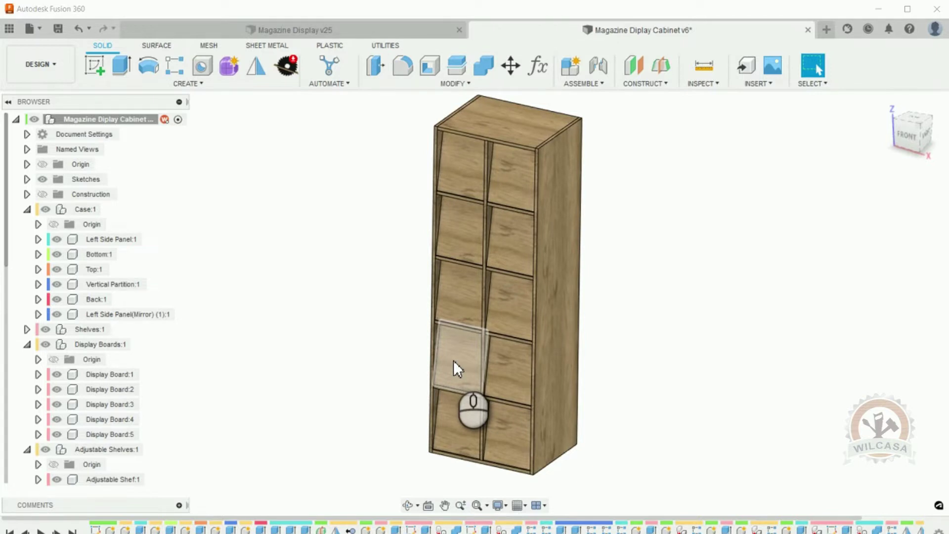
pyautogui.click(453, 361)
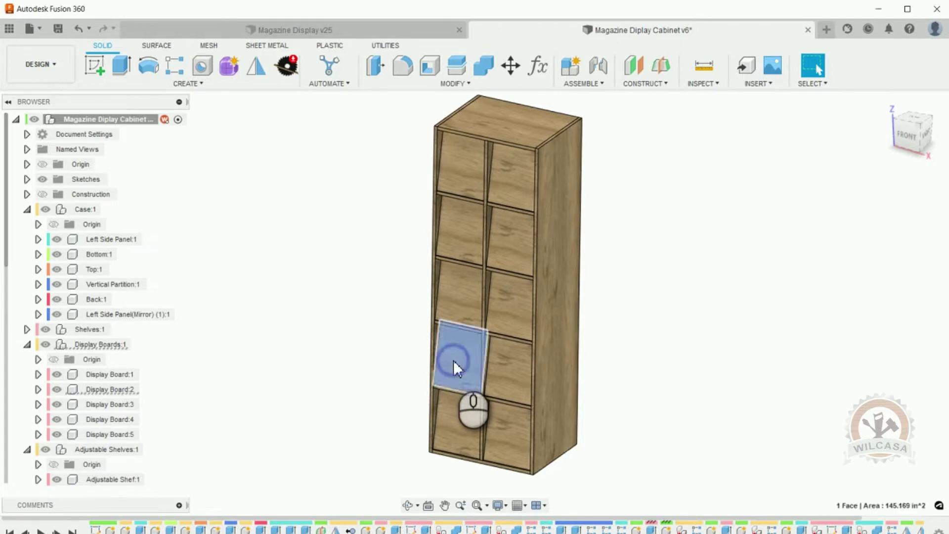
pyautogui.click(58, 391)
pyautogui.scroll(6, 426, 396)
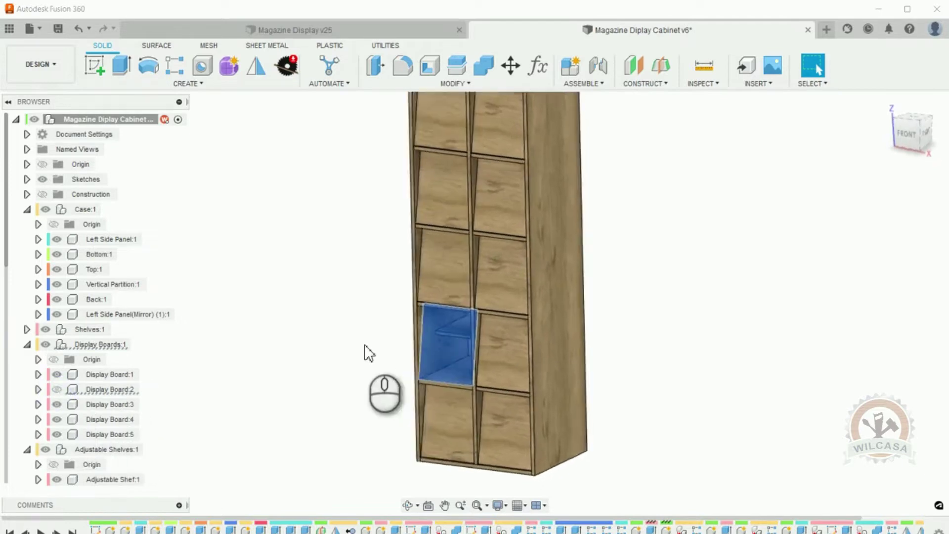
pyautogui.click(318, 300)
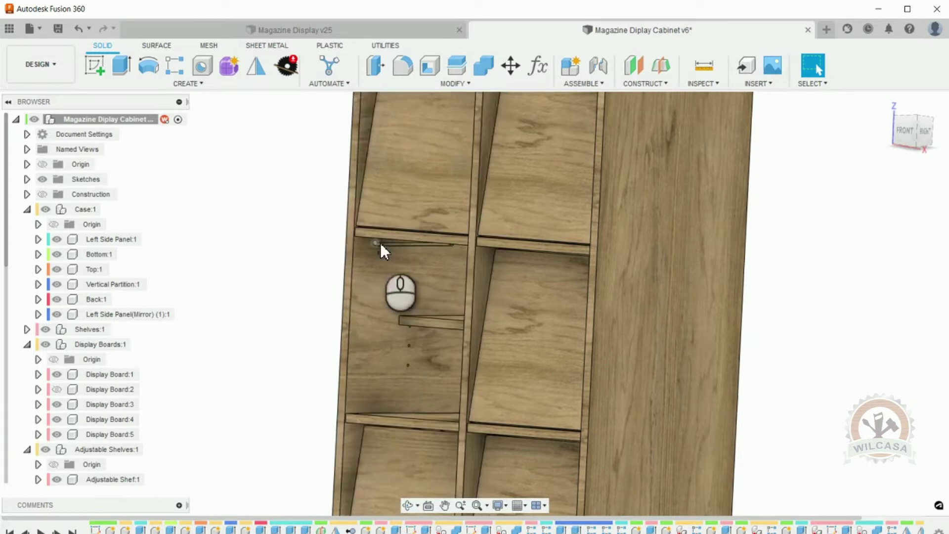
# Show Display Board:2 again and view the whole cabinet from the home orientation.
pyautogui.scroll(-1, 563, 283)
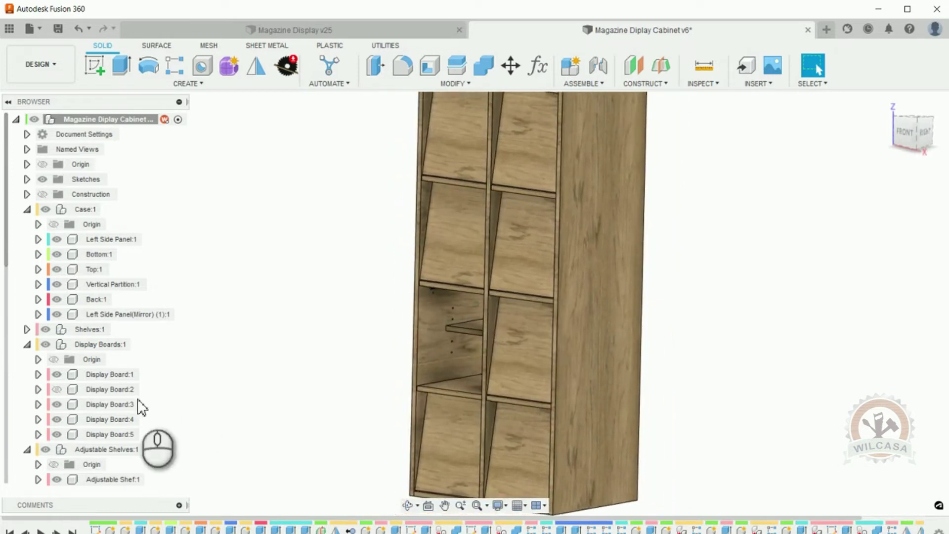
pyautogui.click(66, 390)
pyautogui.click(58, 390)
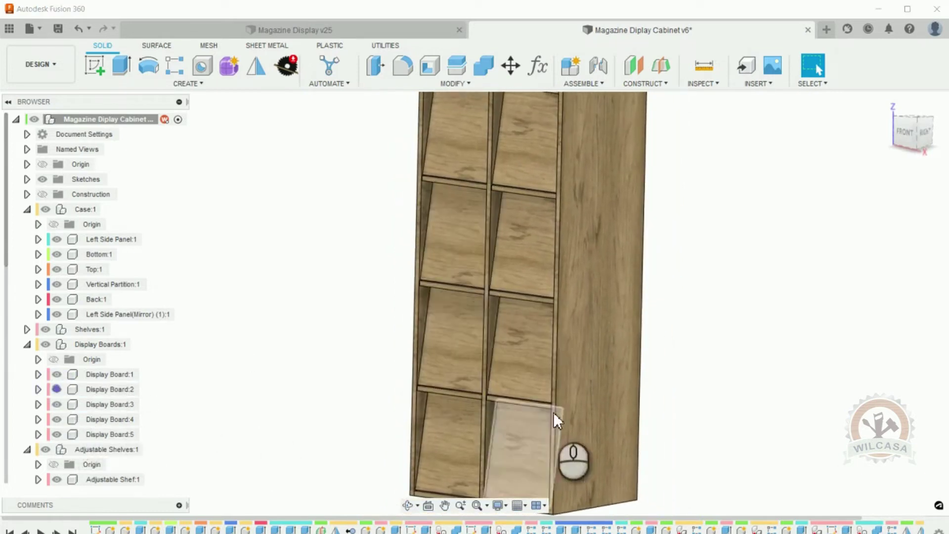
pyautogui.scroll(-5, 641, 411)
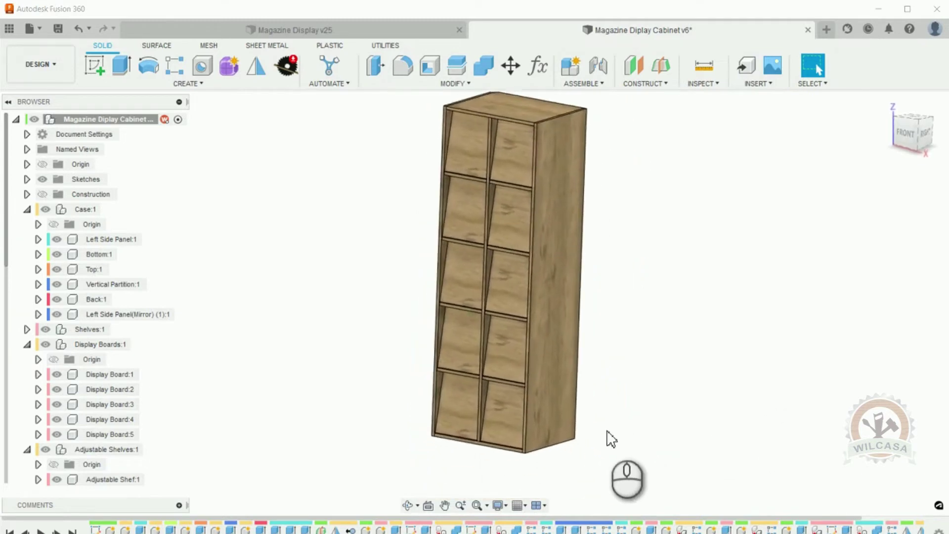
pyautogui.click(477, 504)
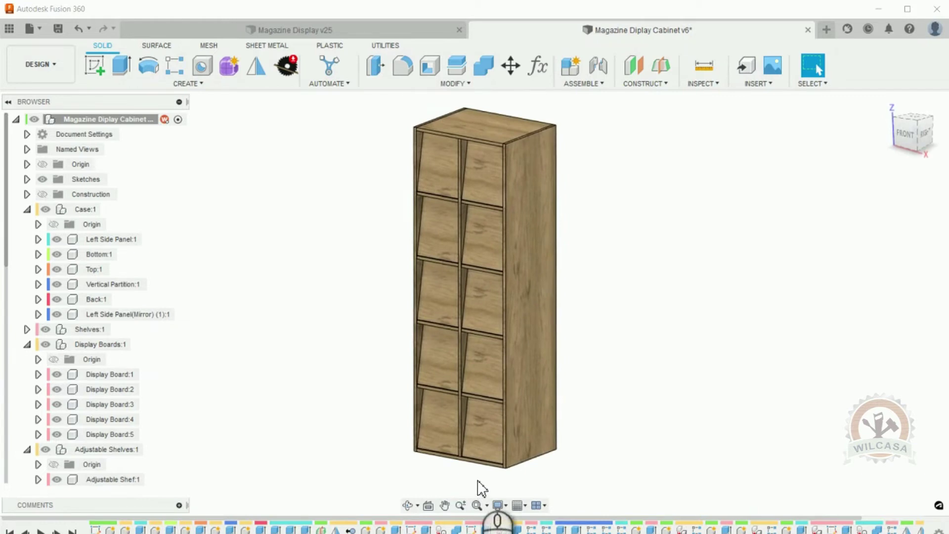
pyautogui.keyDown('shift'); pyautogui.moveTo(485, 483); pyautogui.dragTo(517, 484, button='middle'); pyautogui.keyUp('shift')
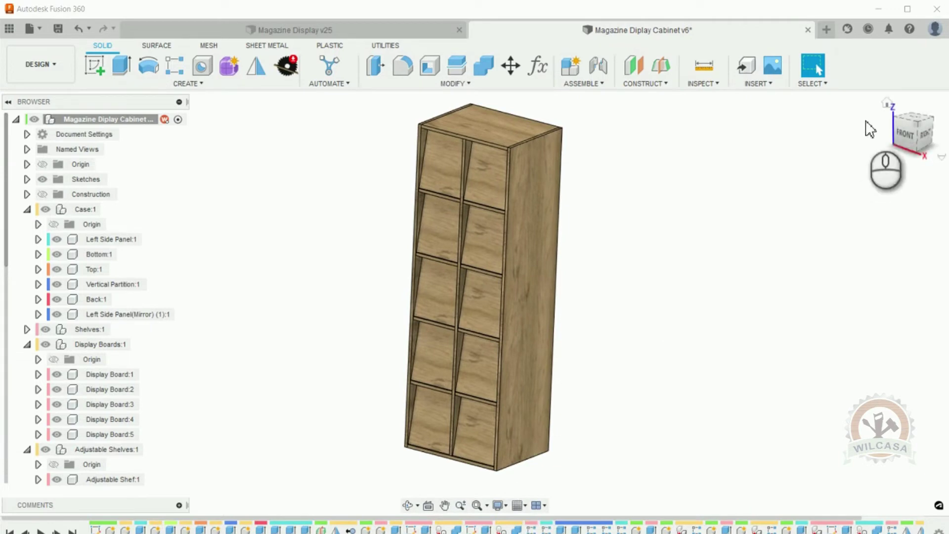
pyautogui.click(887, 104)
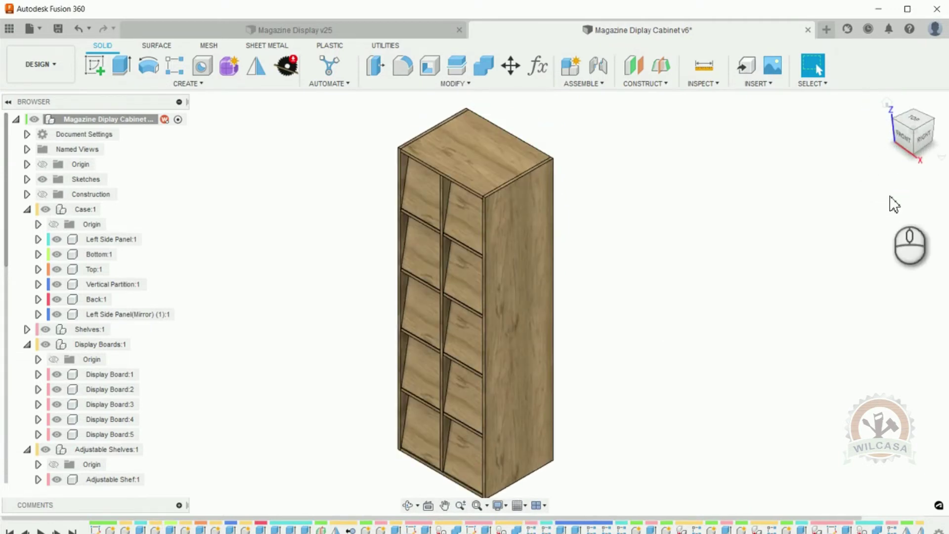